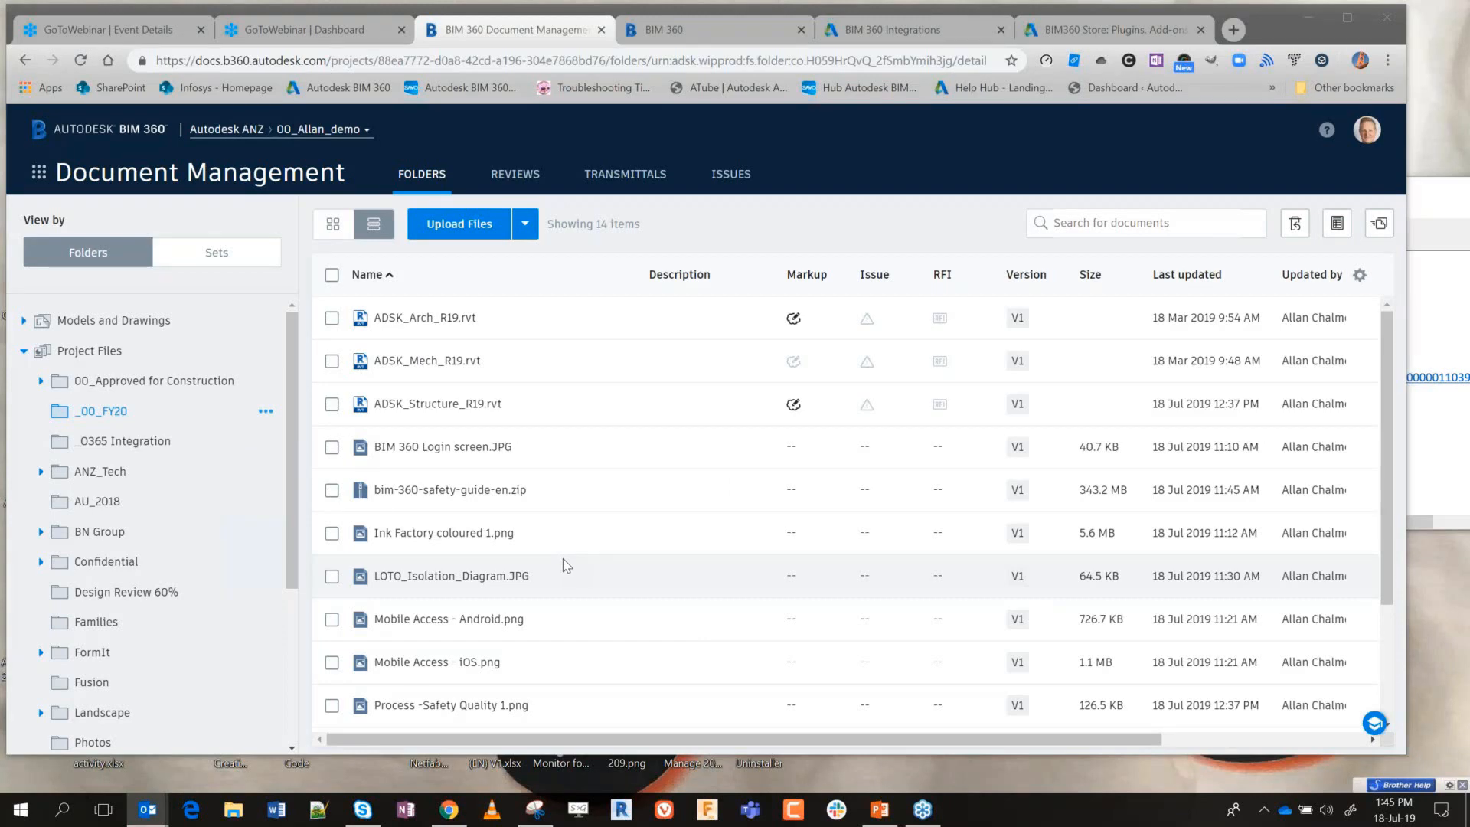
- Open the Daily Logs in the project's Field Management module and dismiss the new features notice
left_click(40, 174)
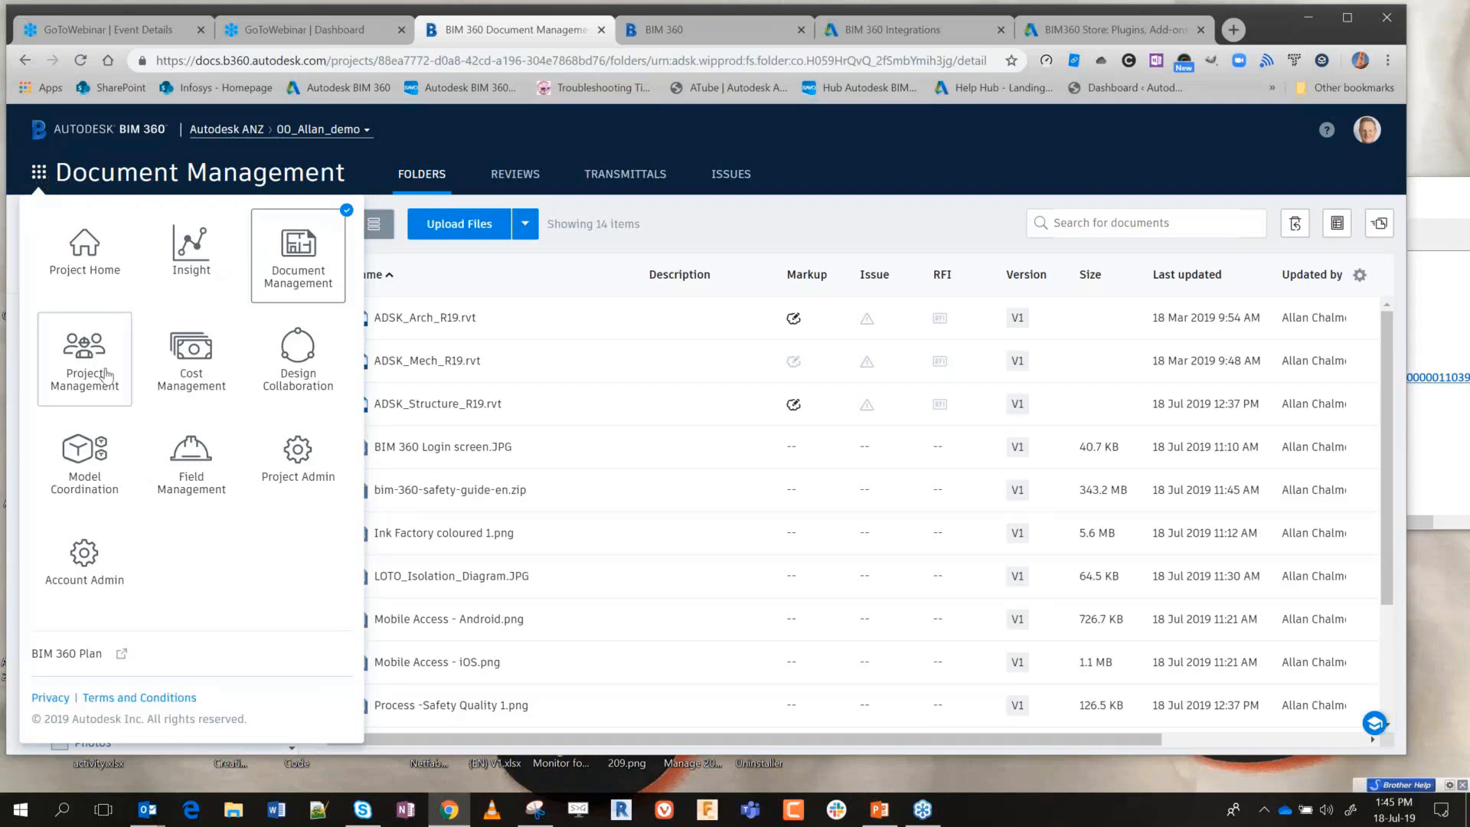
left_click(193, 467)
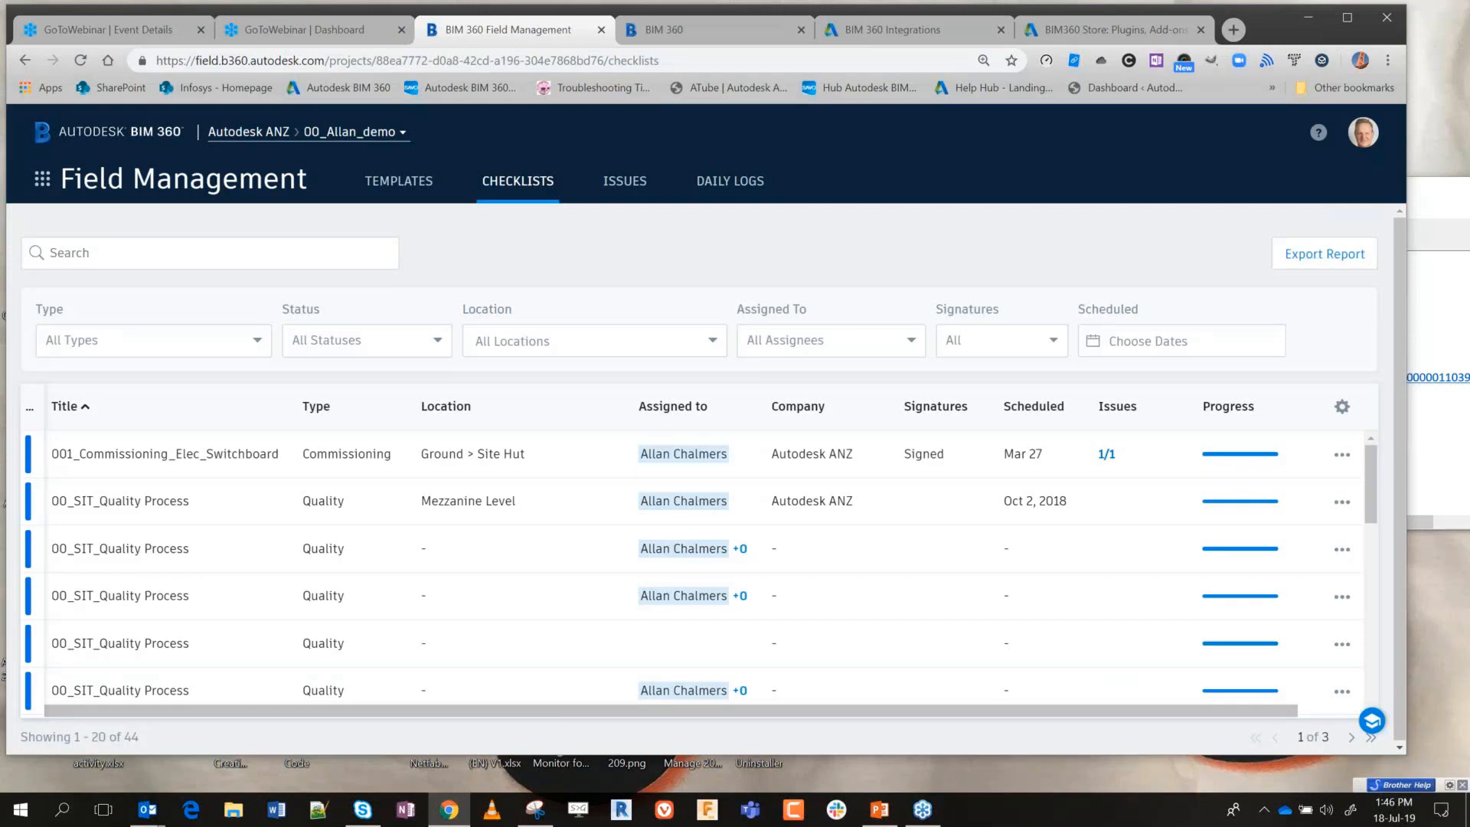
left_click(723, 184)
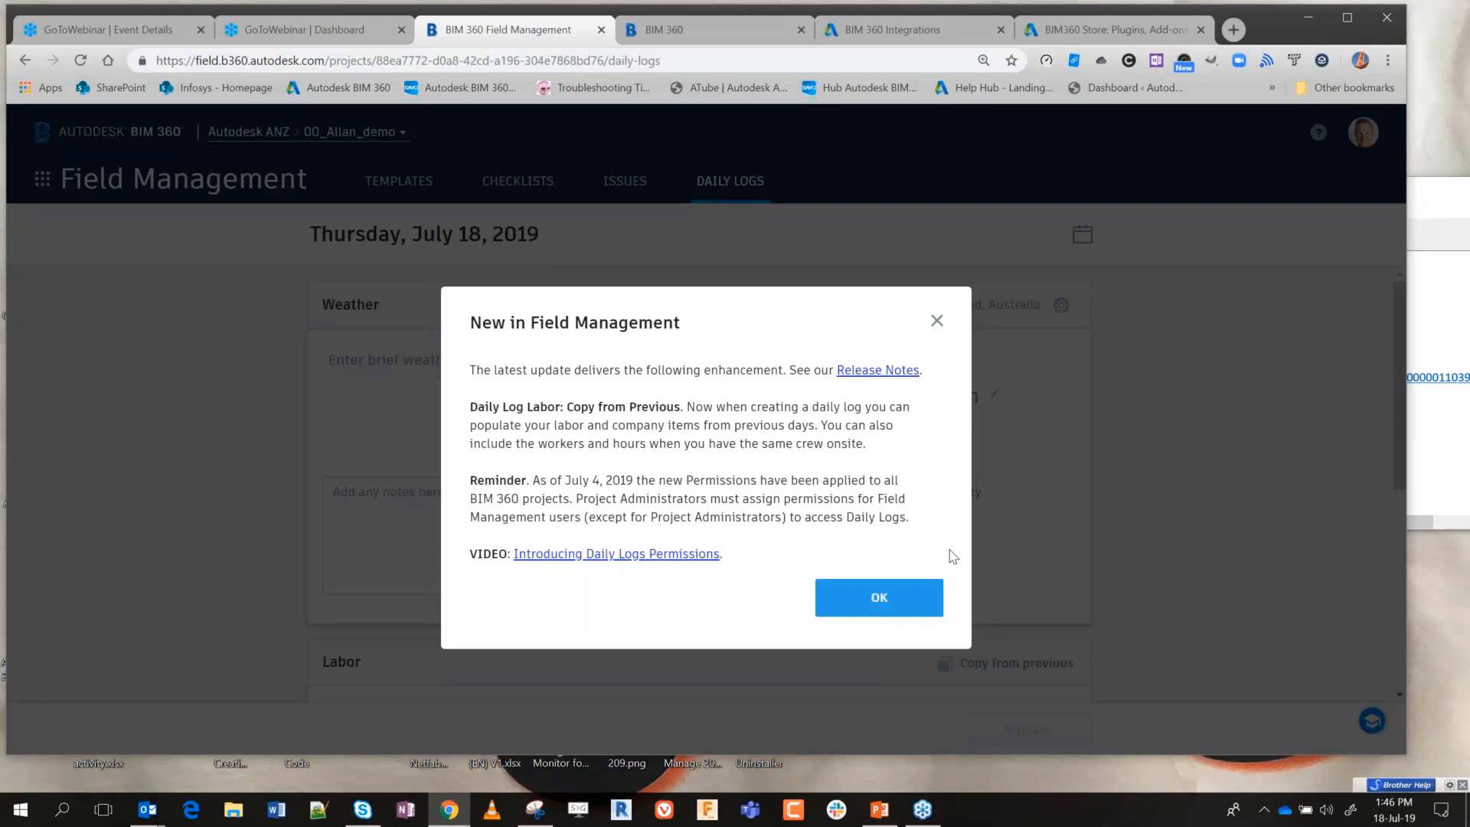
left_click(877, 604)
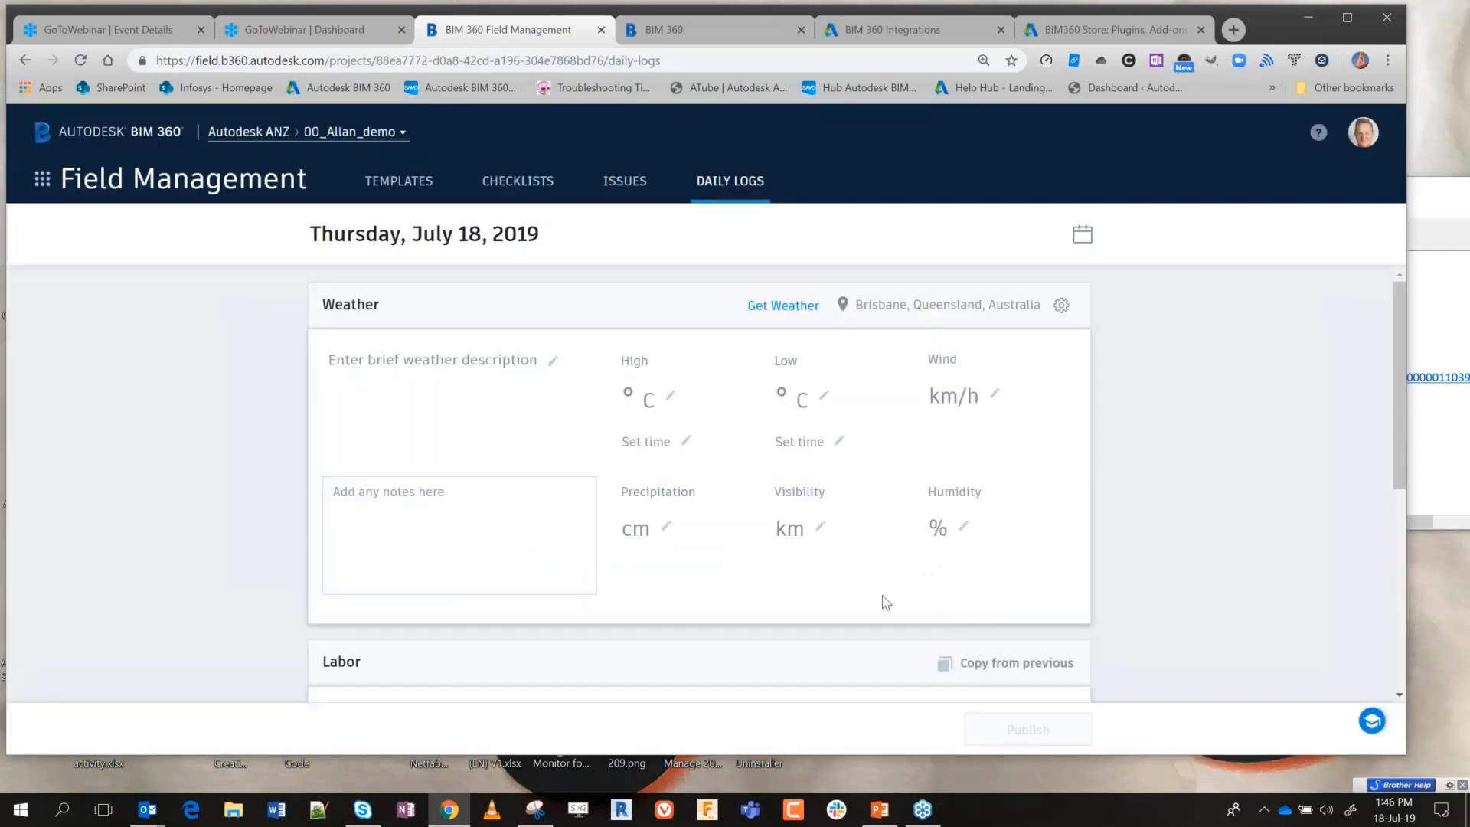
- Look over the July 18, 2019 daily log and fill its Weather section with the retrieved weather data for Brisbane
scroll(1194, 510, "down", 1)
scroll(1197, 512, "down", 1)
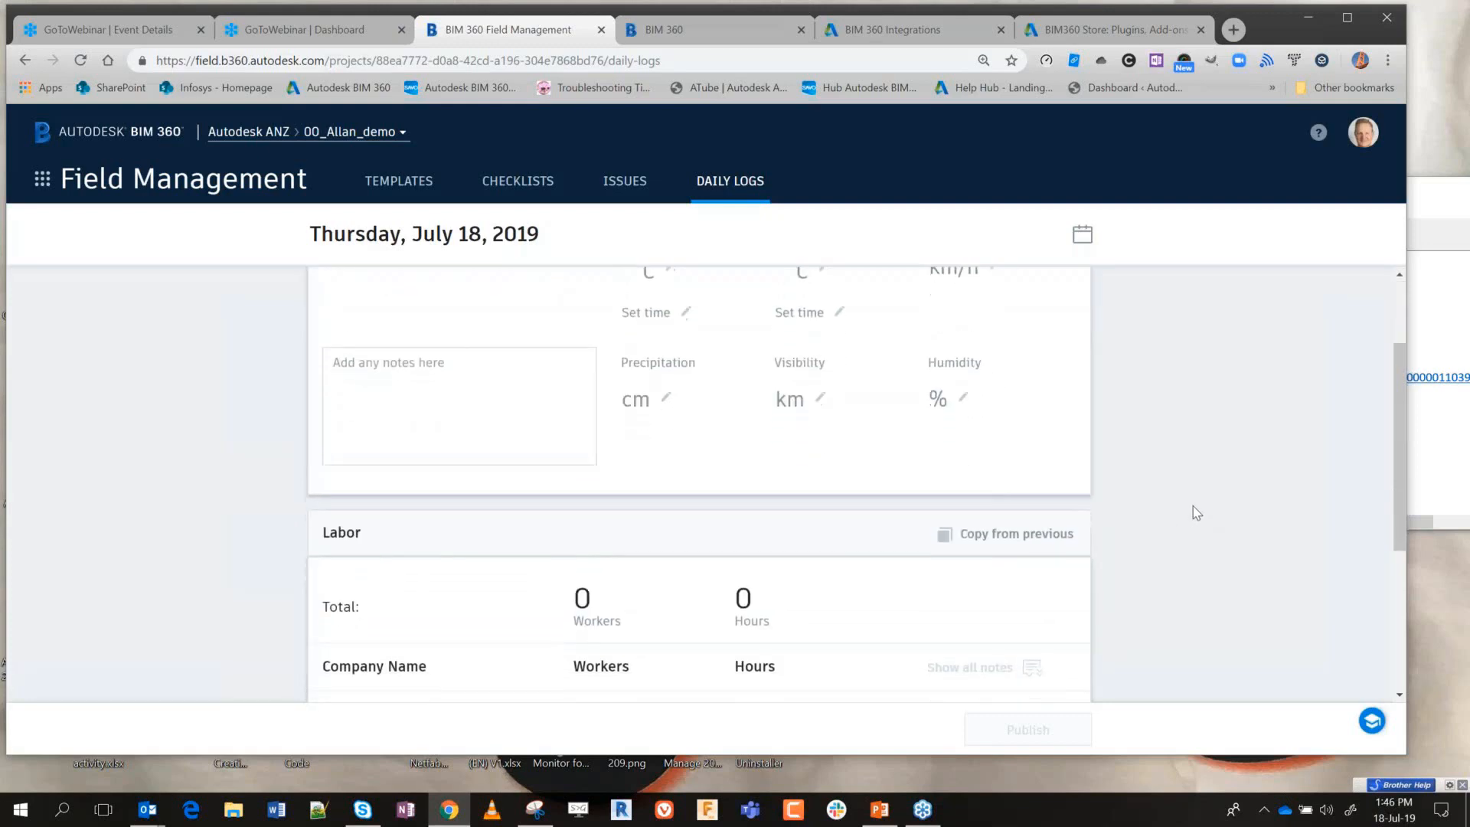
scroll(1193, 509, "up", 1)
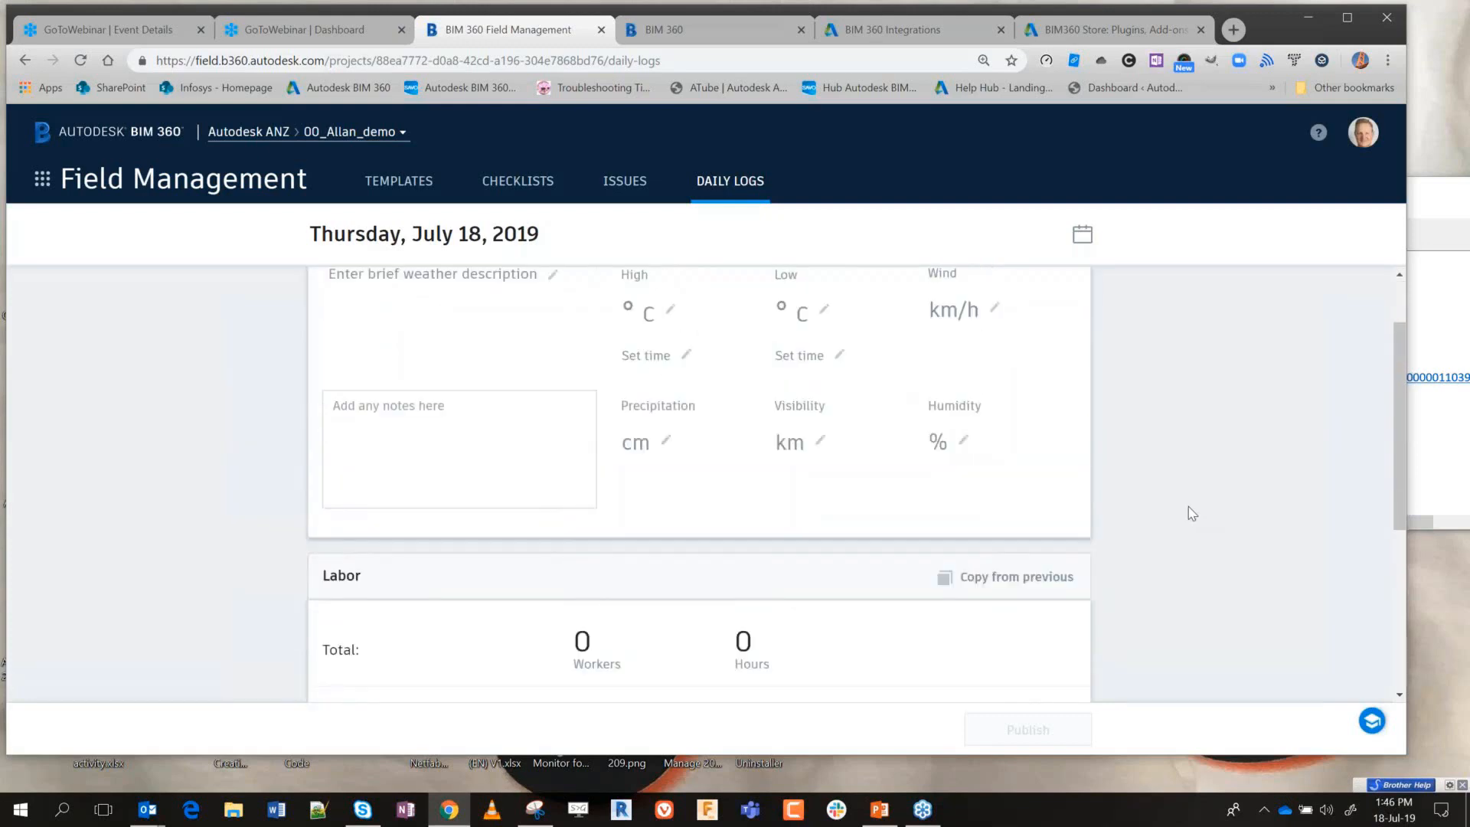
scroll(922, 559, "up", 1)
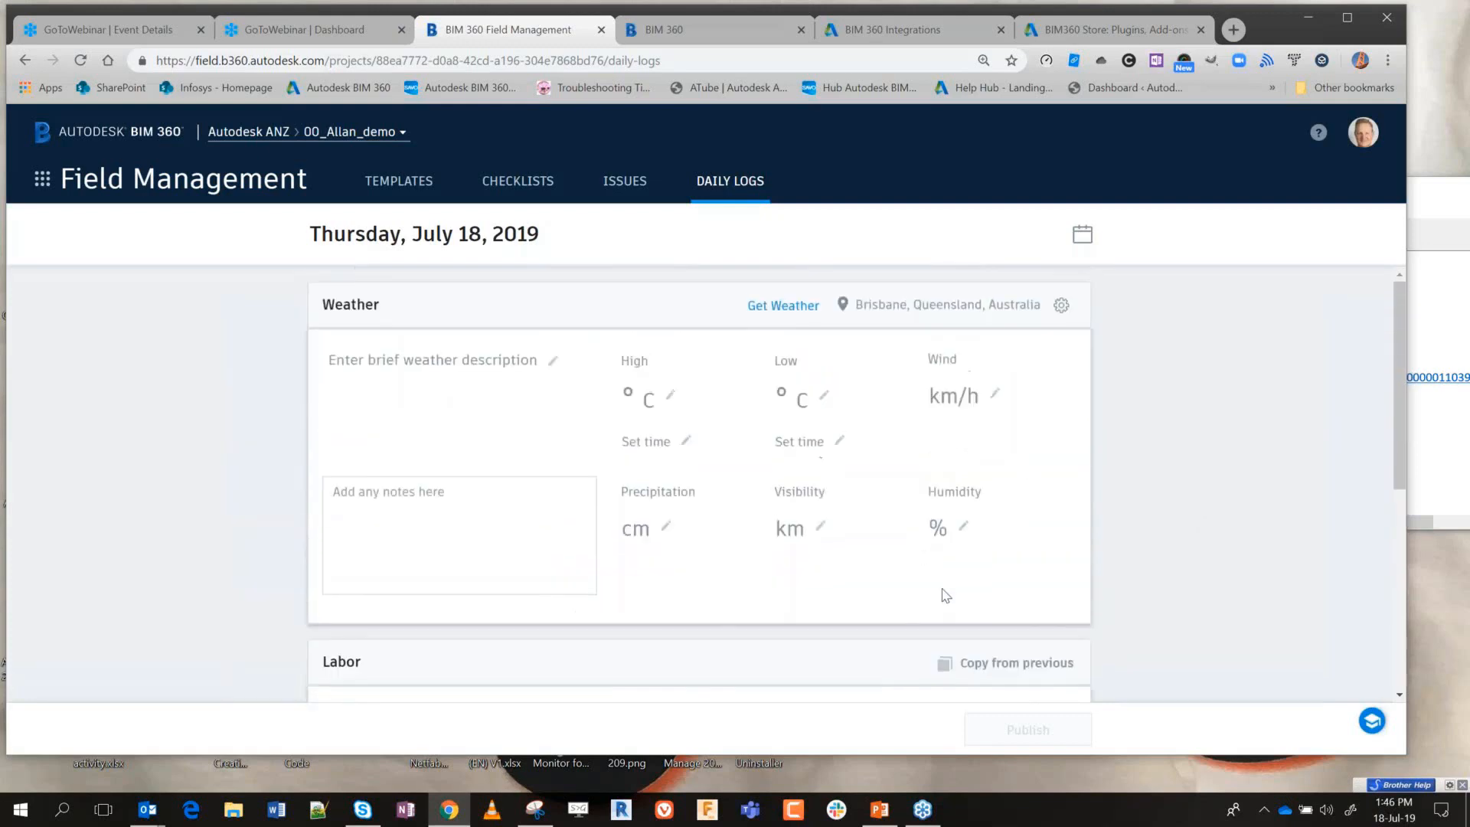
left_click(783, 305)
left_click(978, 523)
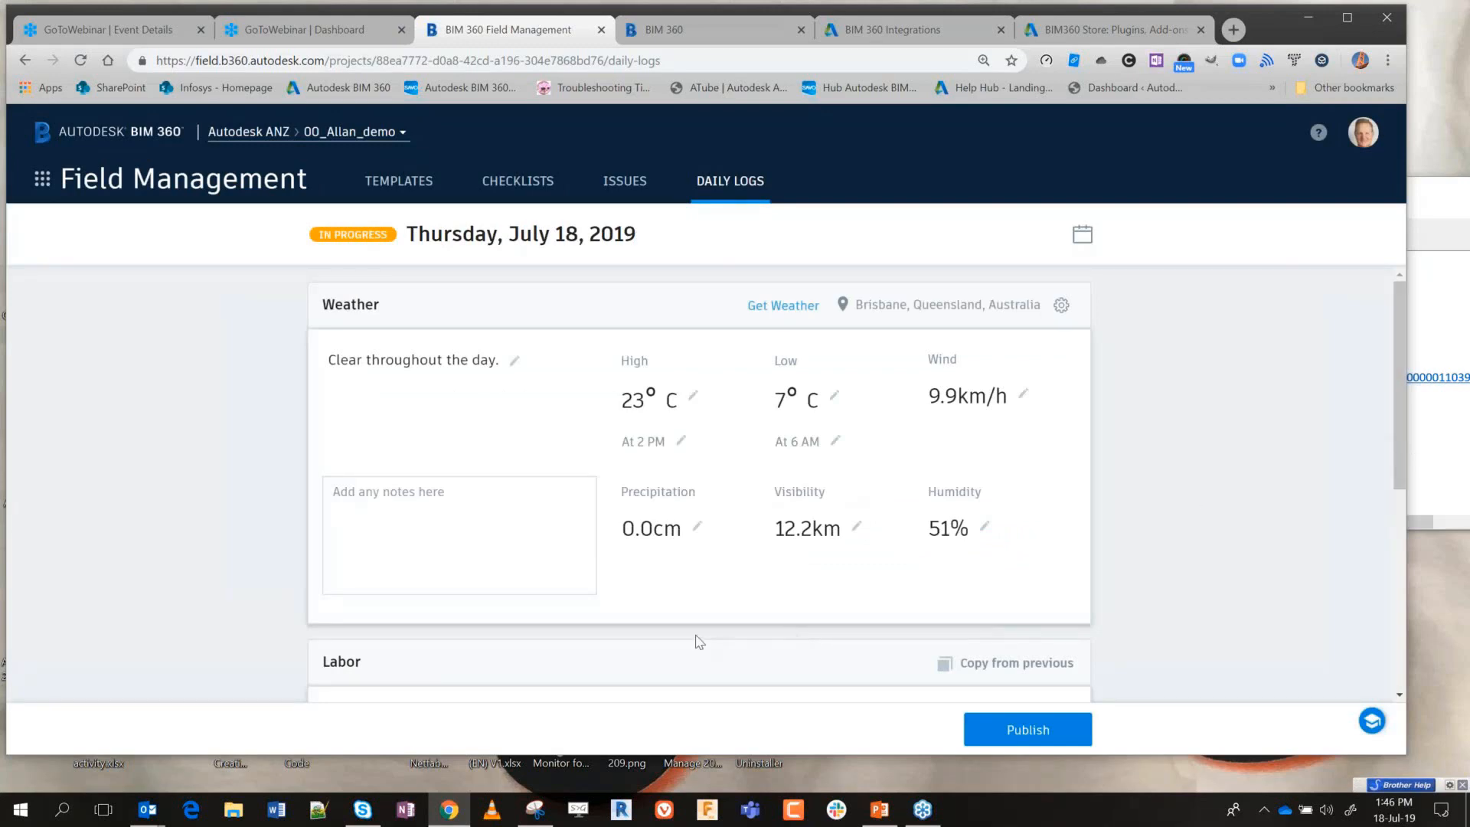
- Enter "Sunny and fine" in the notes of the daily log's Weather section
left_click(464, 505)
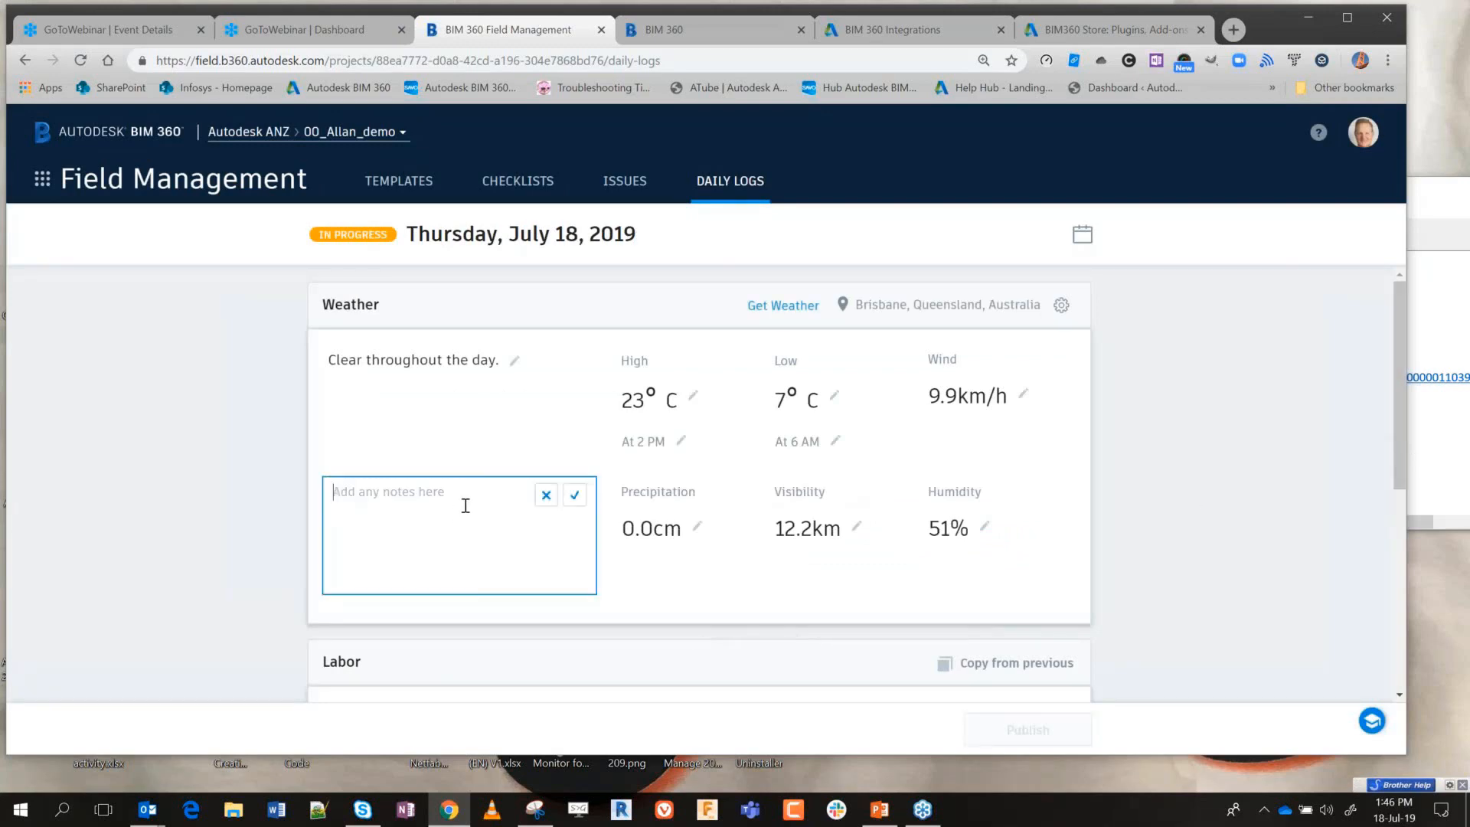
type("sUNN")
key("BackSpace")
key("BackSpace")
key("BackSpace")
key("BackSpace")
type("Sunnyy")
key("BackSpace")
key("BackSpace")
type("and fim")
key("BackSpace")
type("ne")
- Add a labor item for SubContactor_Landscape with 1 worker and 8 hours
scroll(354, 452, "down", 3)
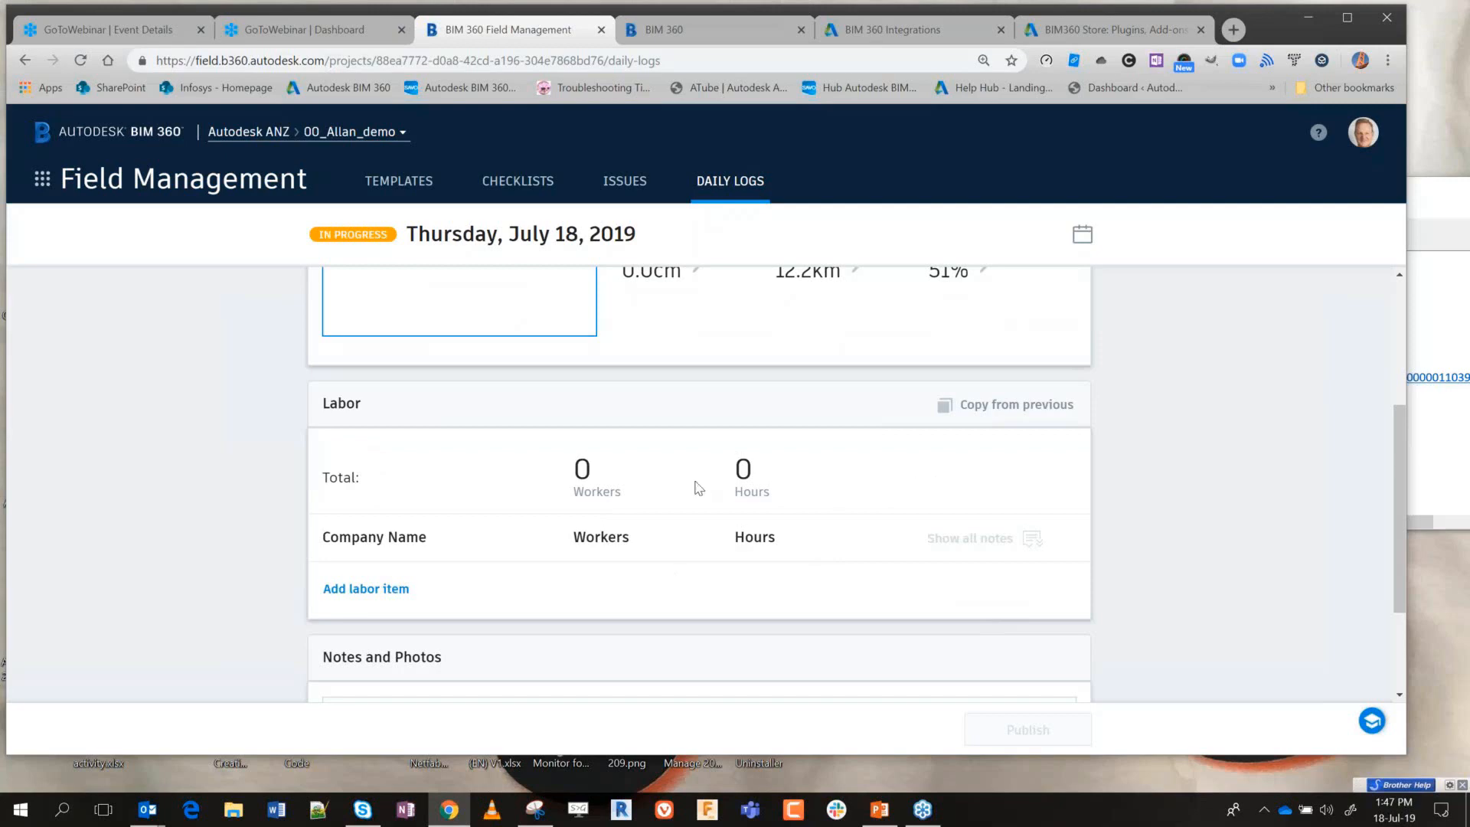
left_click(366, 588)
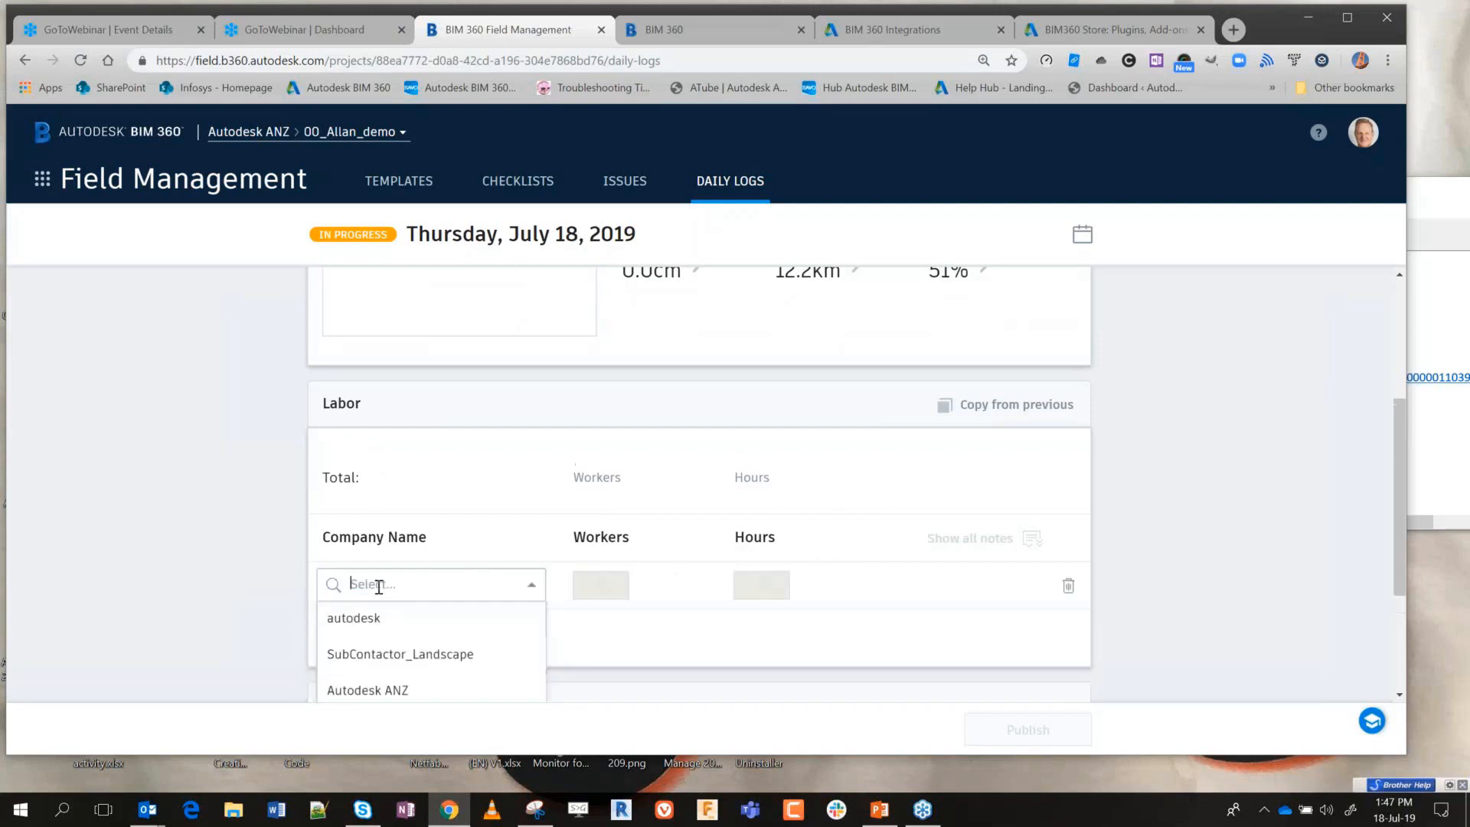
left_click(362, 658)
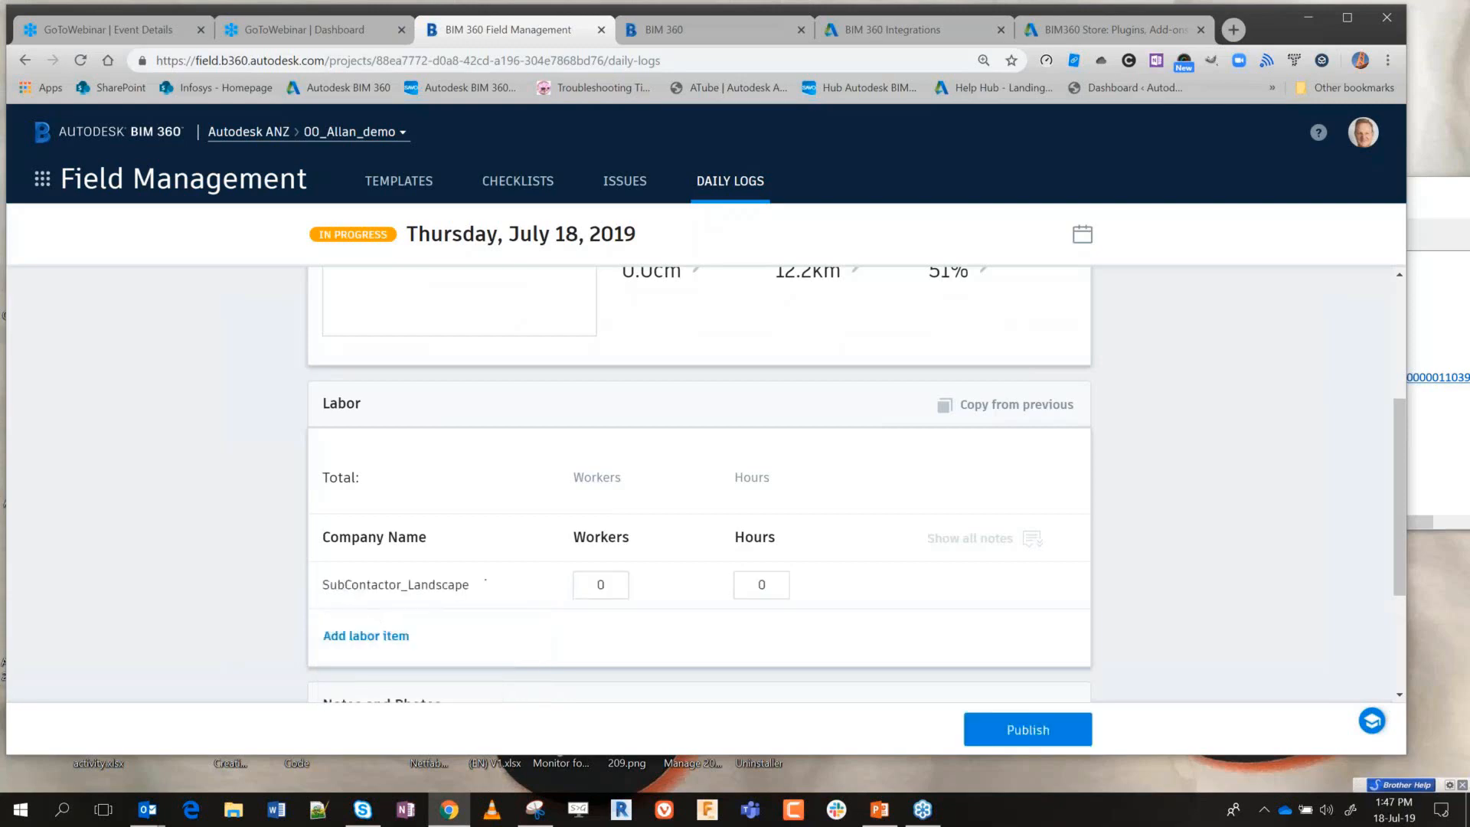
double_click(600, 584)
type("1")
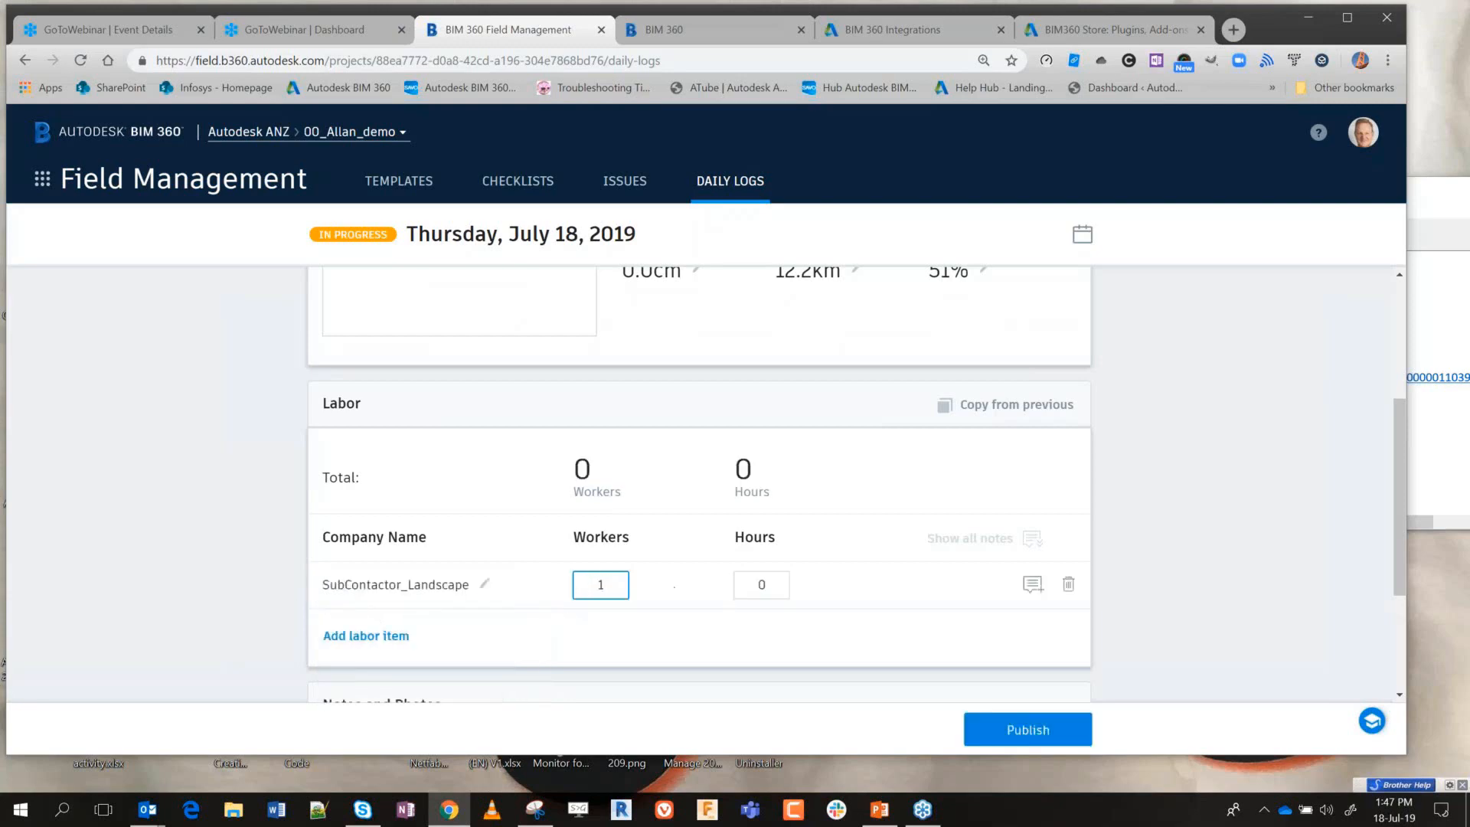
double_click(761, 585)
type("3")
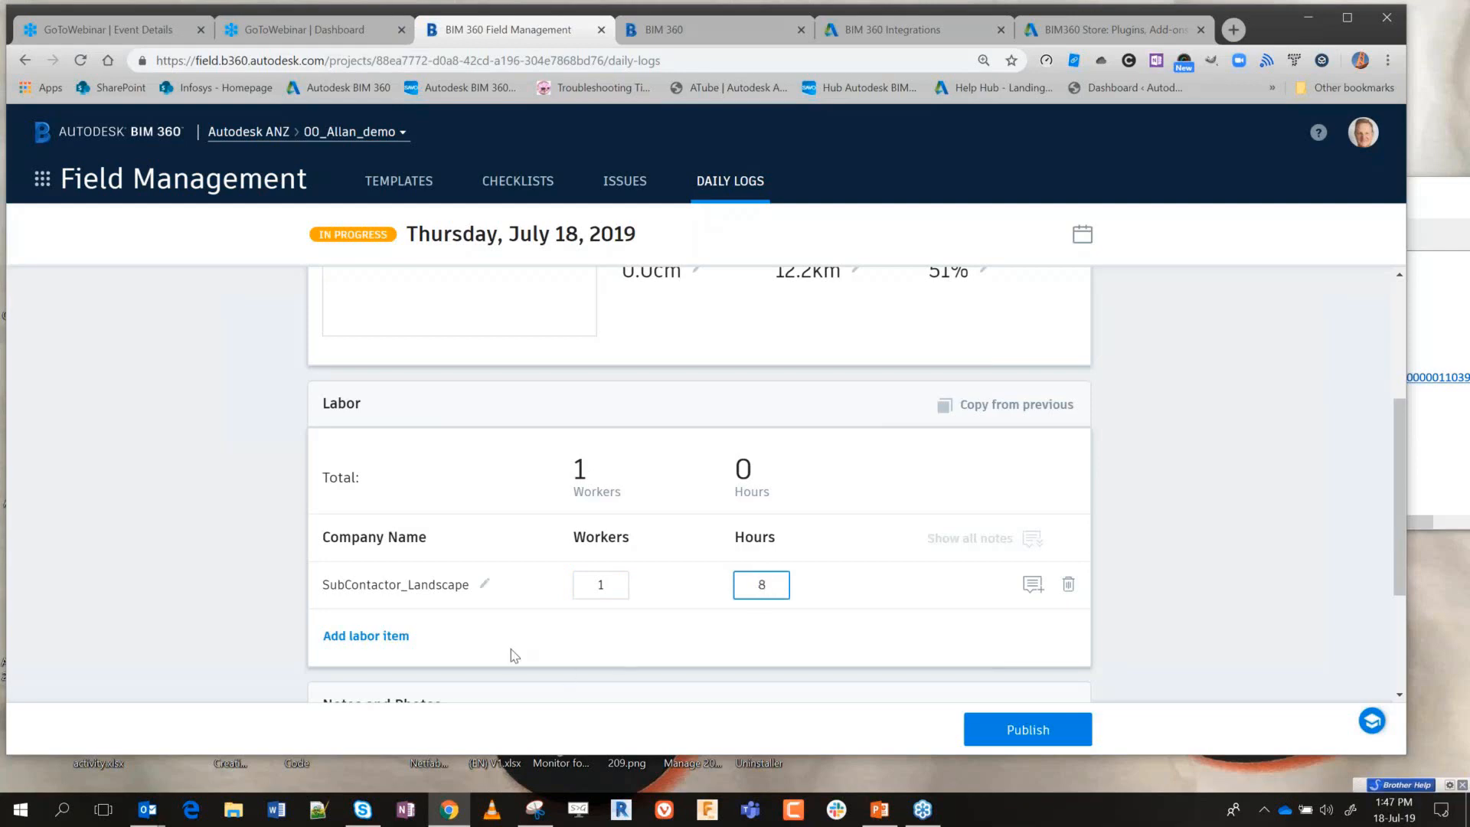
- Add and save the note "Front lawns" on the SubContactor_Landscape labor item
left_click(1031, 584)
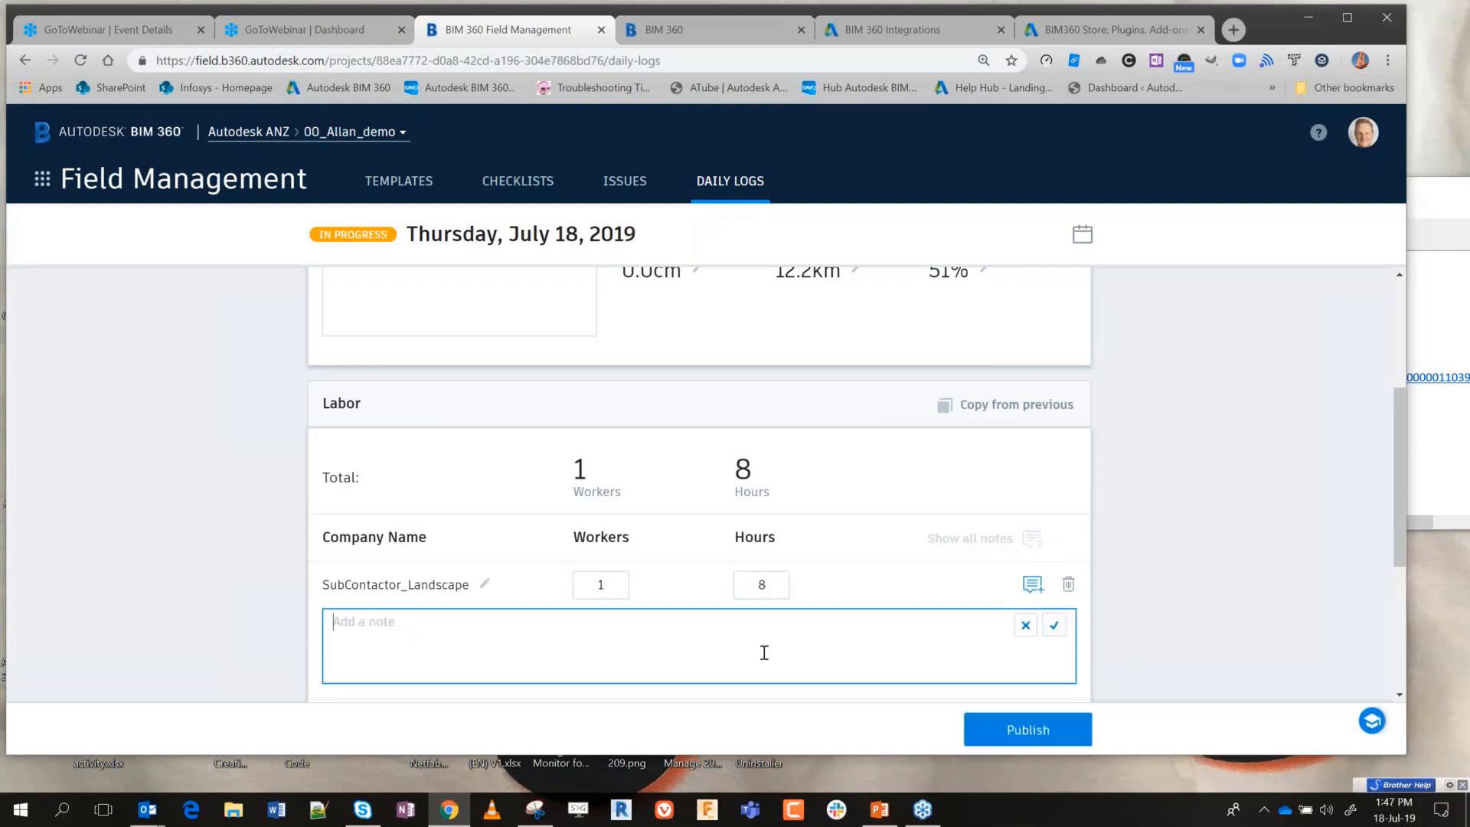
type("Fr")
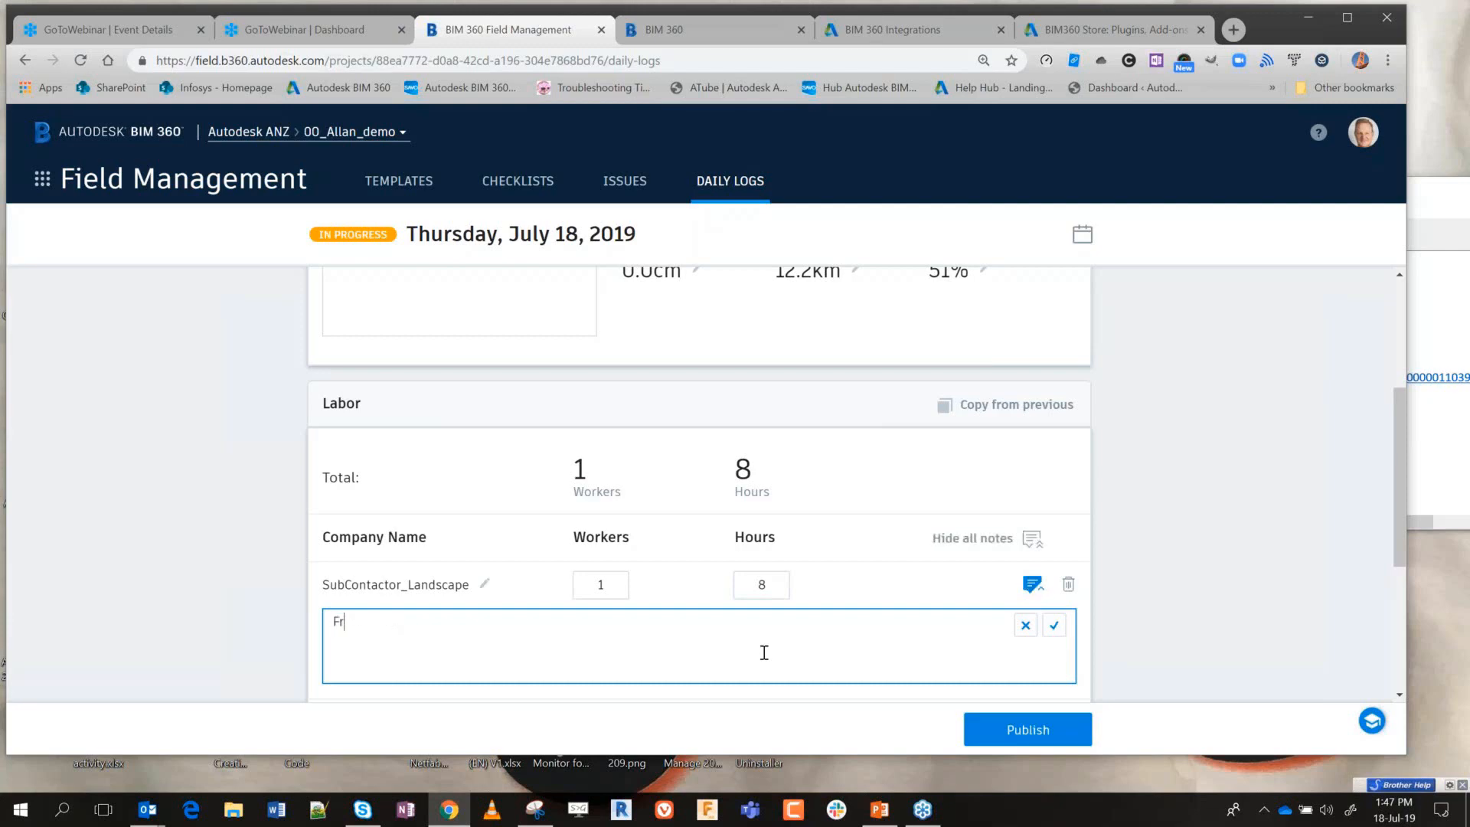
type("ont lawns")
left_click(1054, 625)
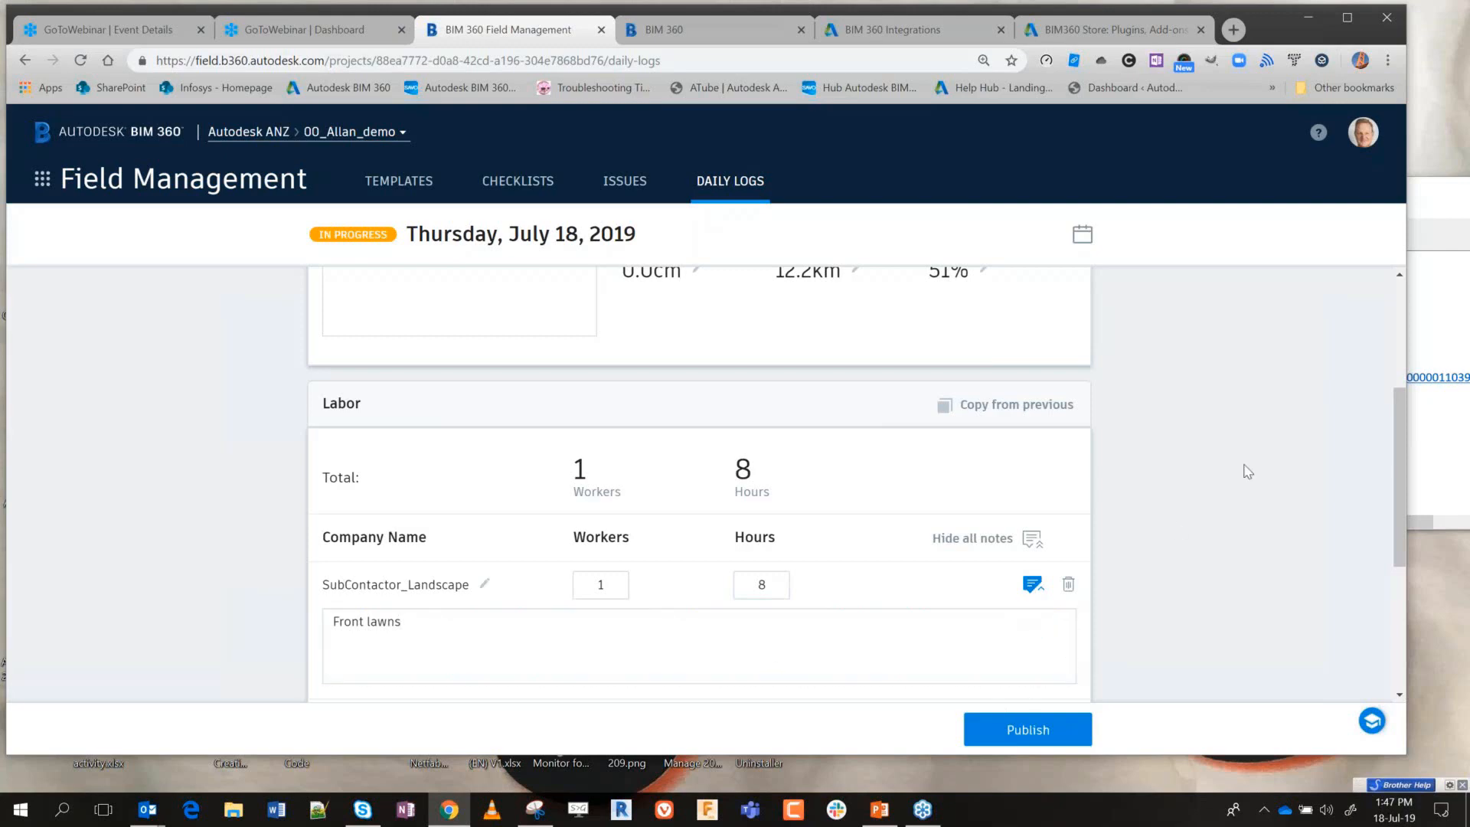
- Review the daily log of July 17, 2019, including its weather and the labor notes of SubContactor_Landscape and Autodesk ANZ
scroll(1247, 472, "down", 3)
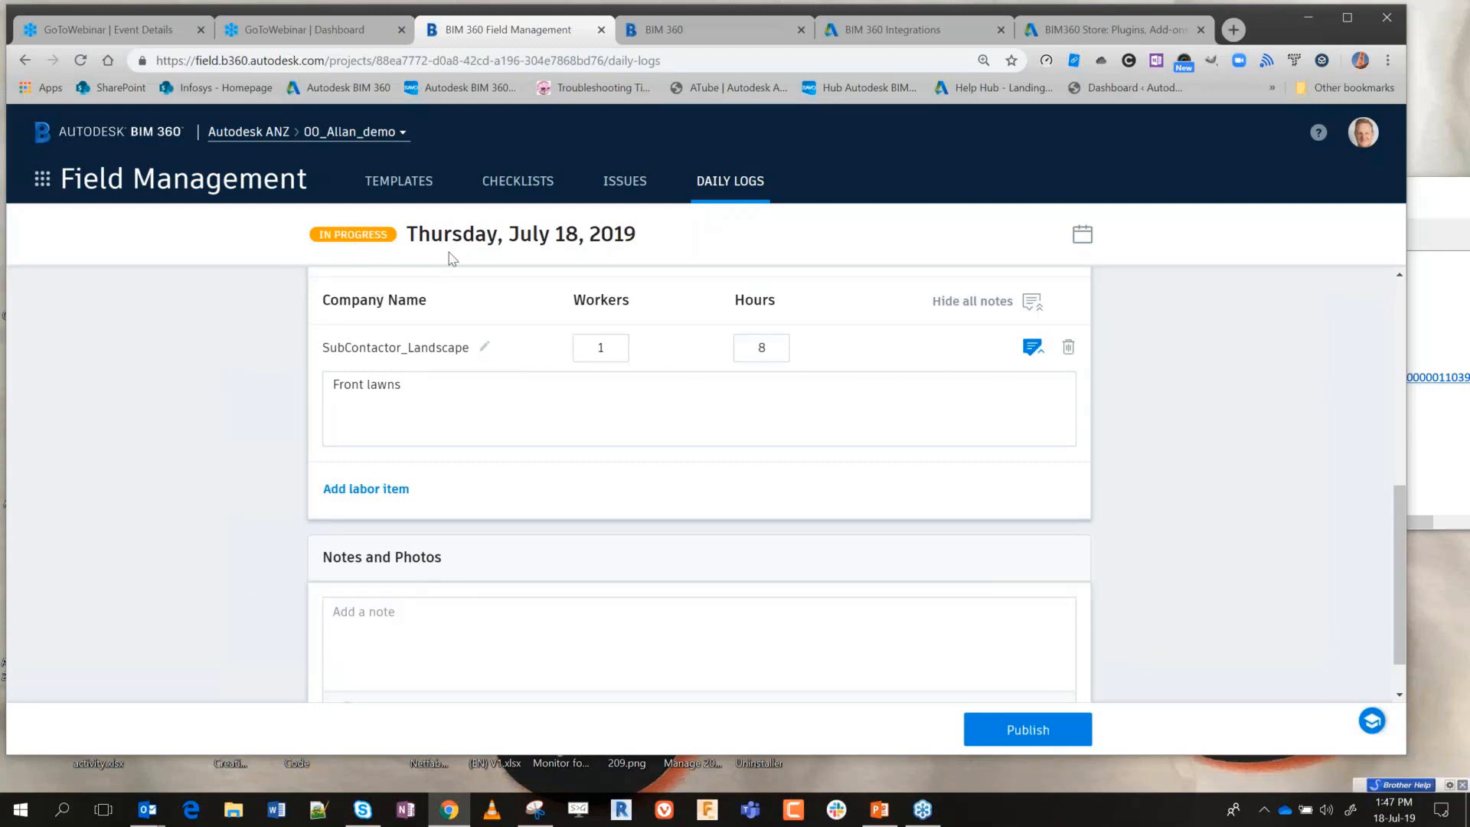
left_click(1080, 237)
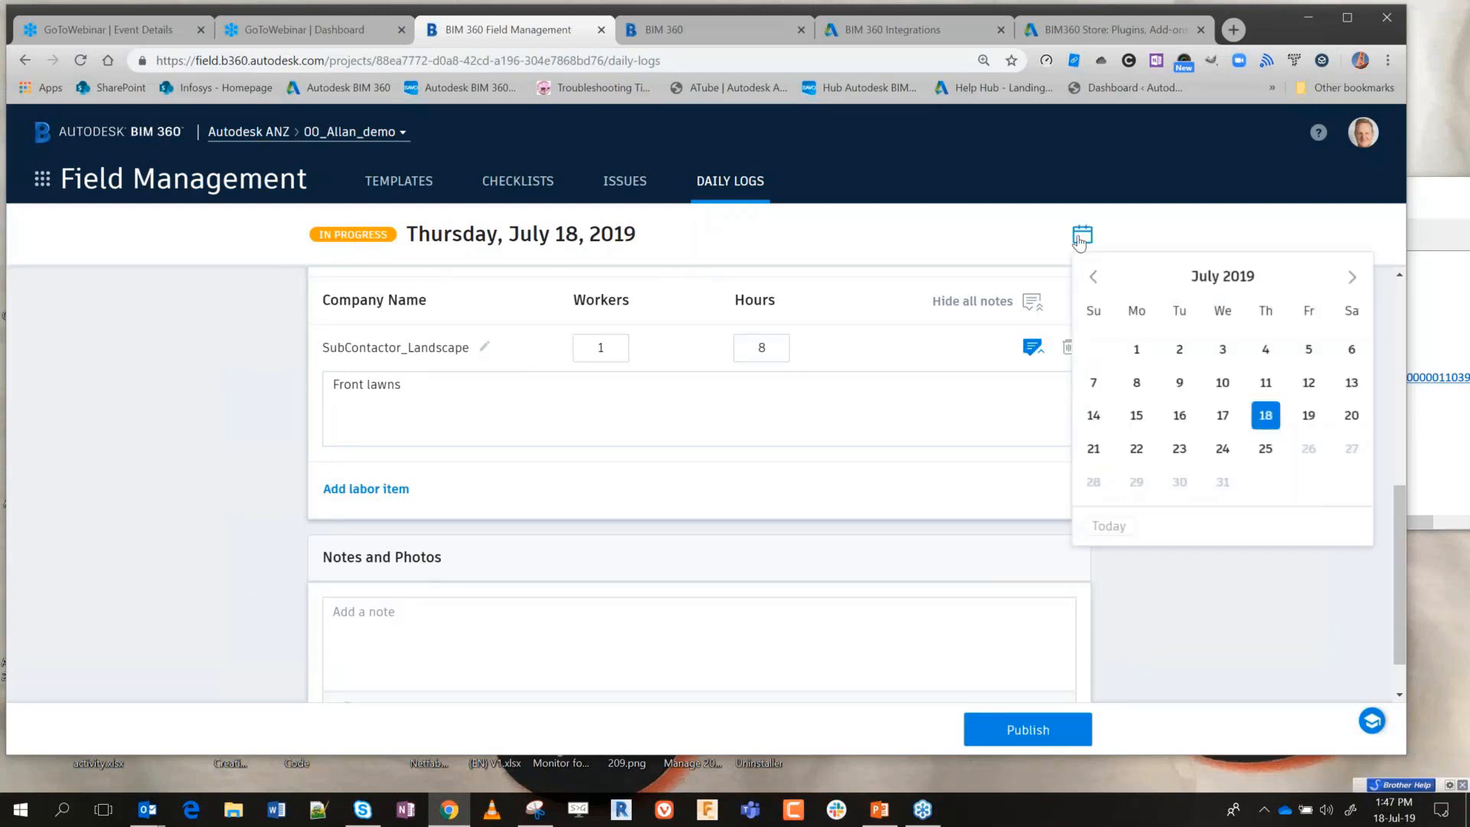
left_click(1222, 415)
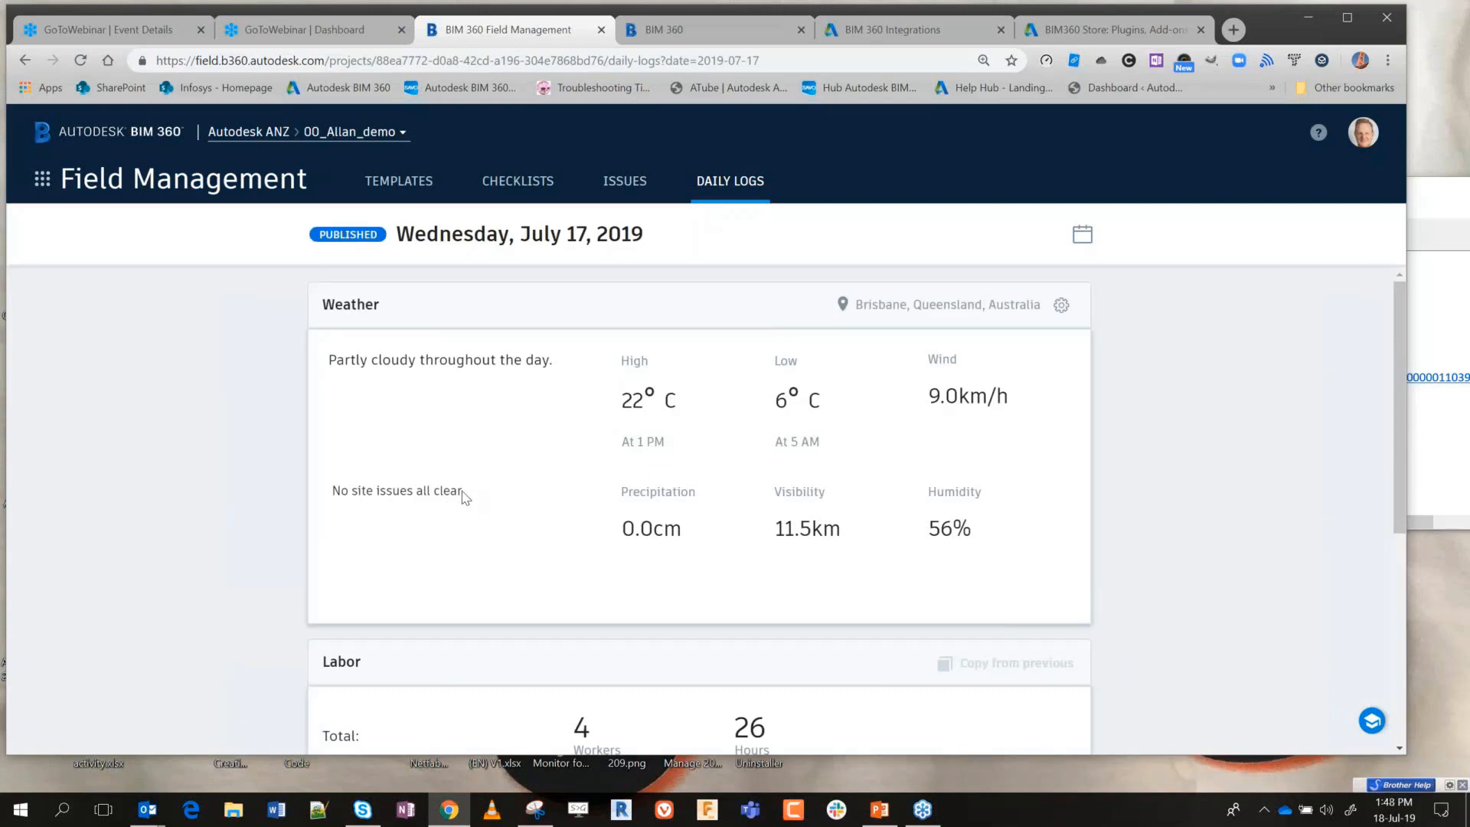
scroll(470, 496, "down", 3)
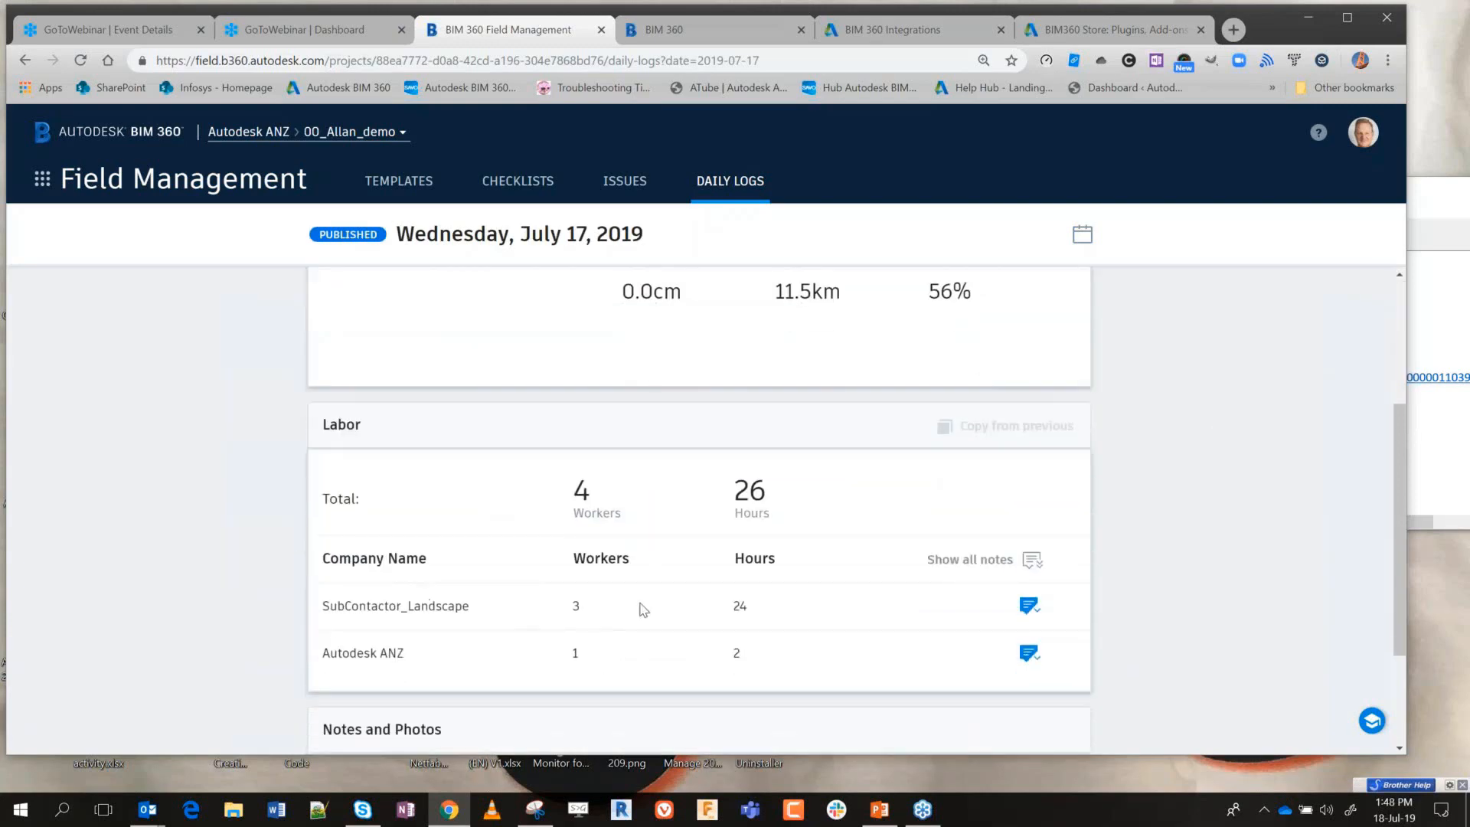
left_click(1029, 607)
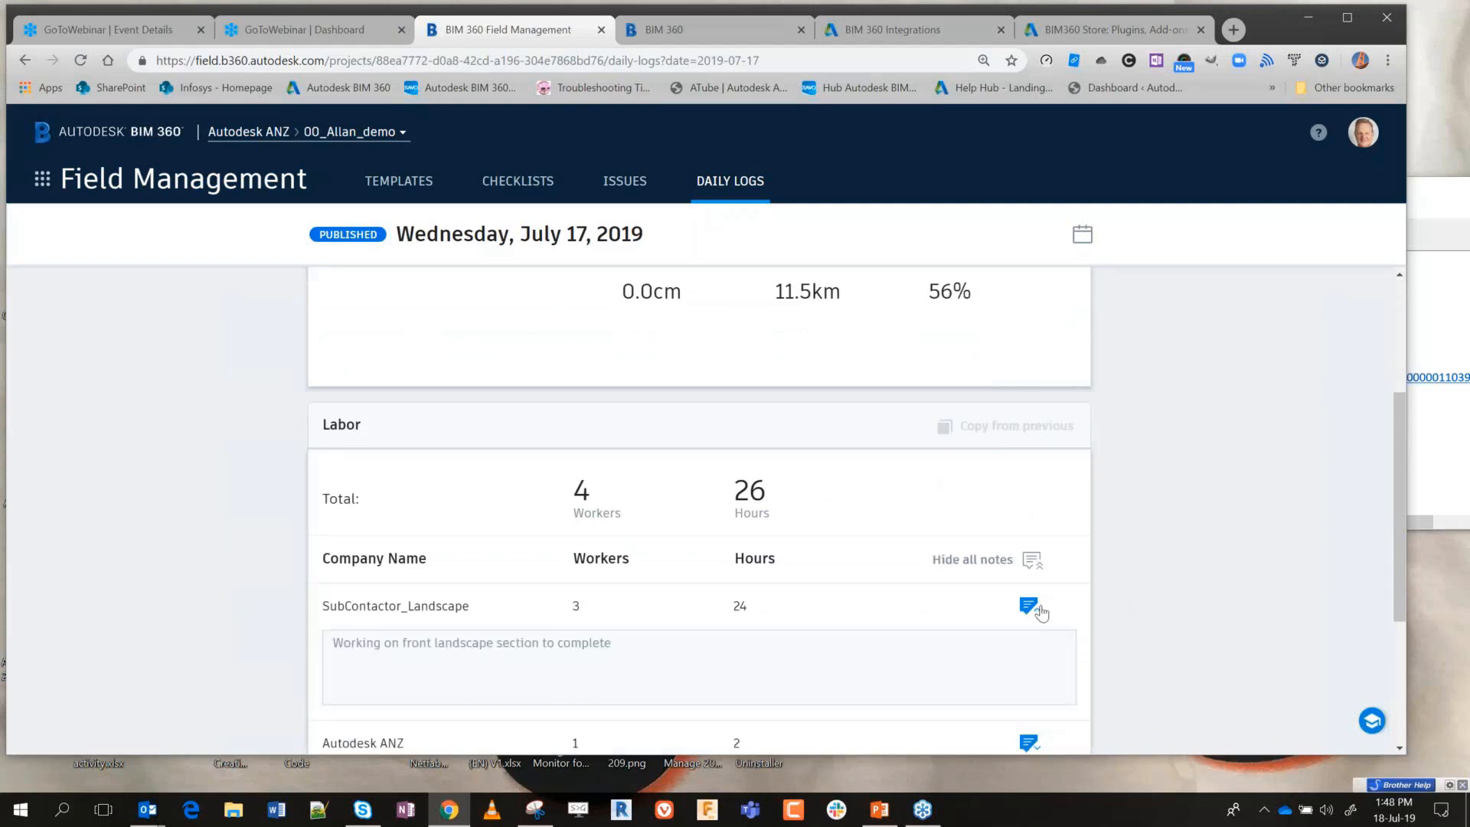
scroll(1174, 555, "down", 1)
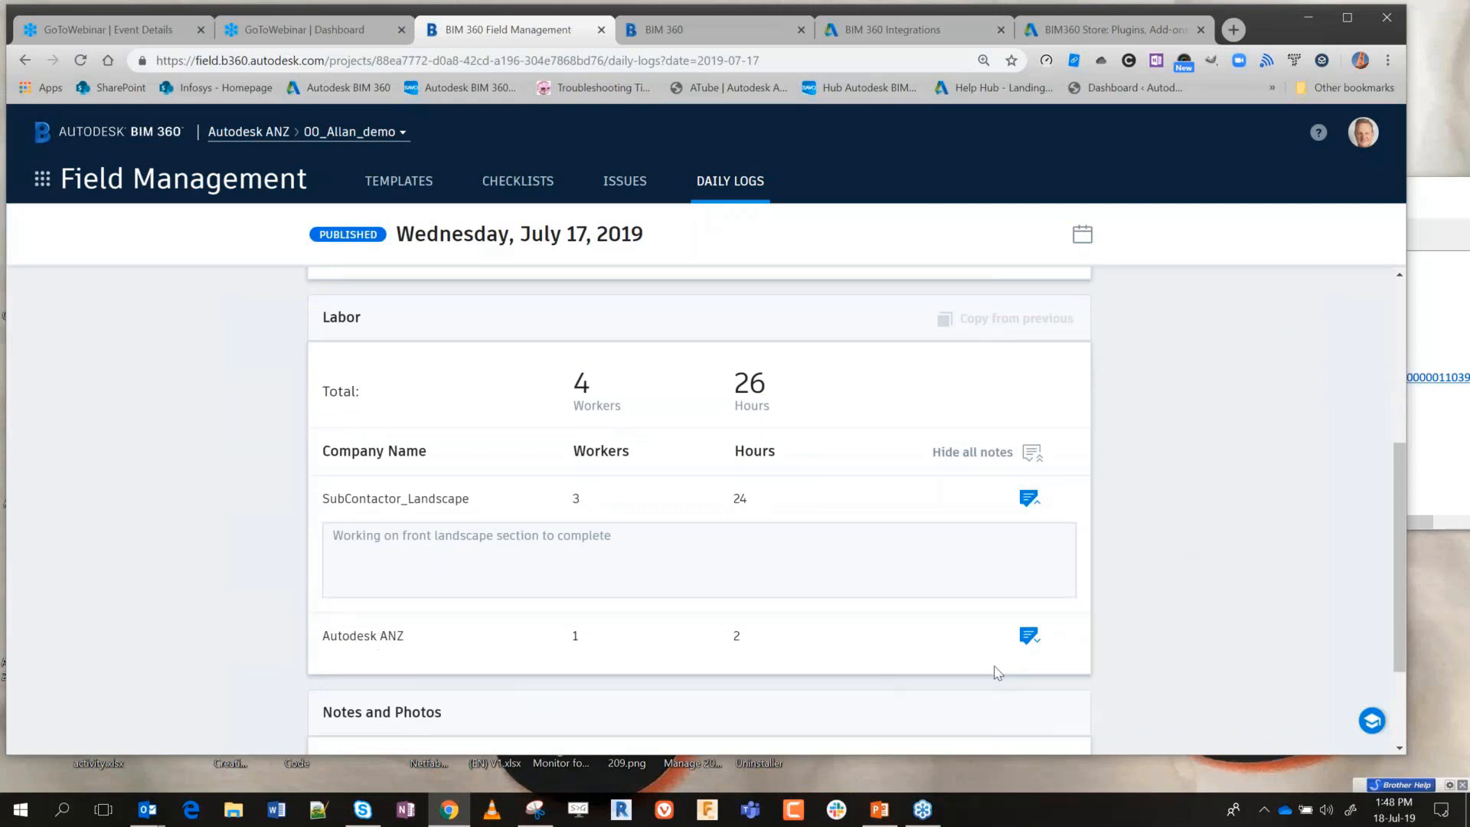
left_click(1029, 636)
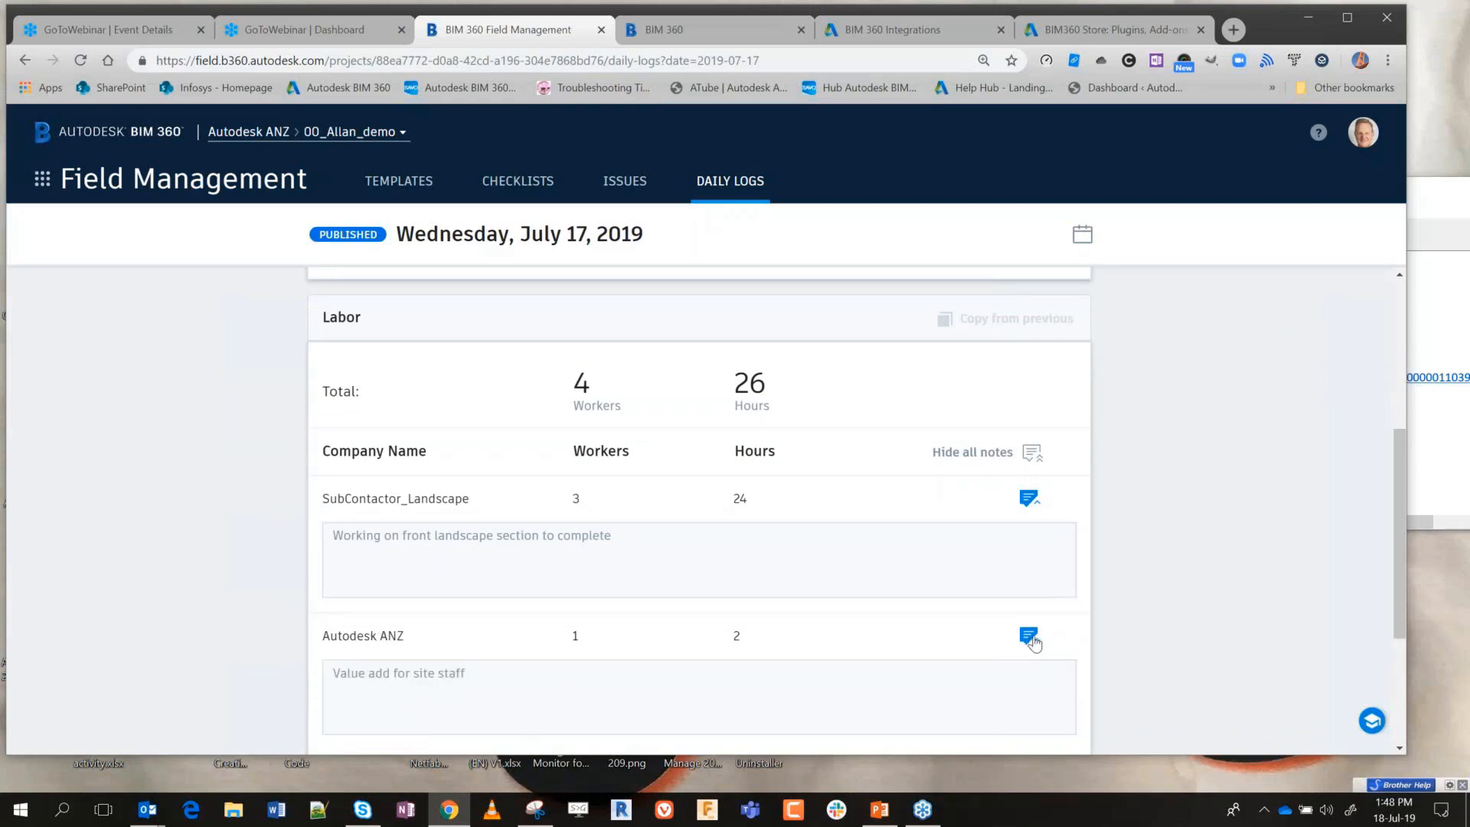
scroll(1221, 549, "up", 5)
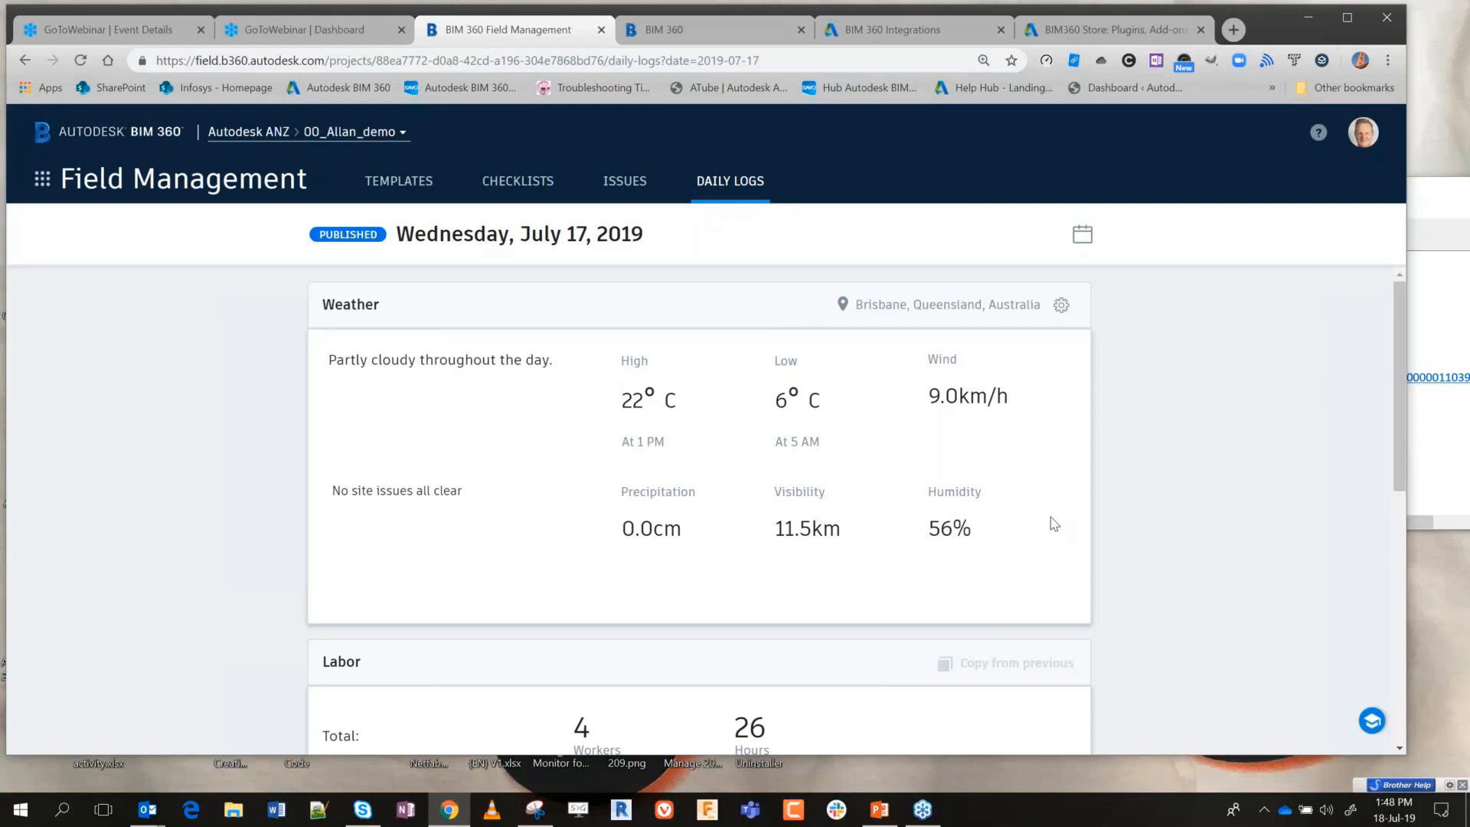
- Filter the project's checklists to show only the Safety type
left_click(523, 184)
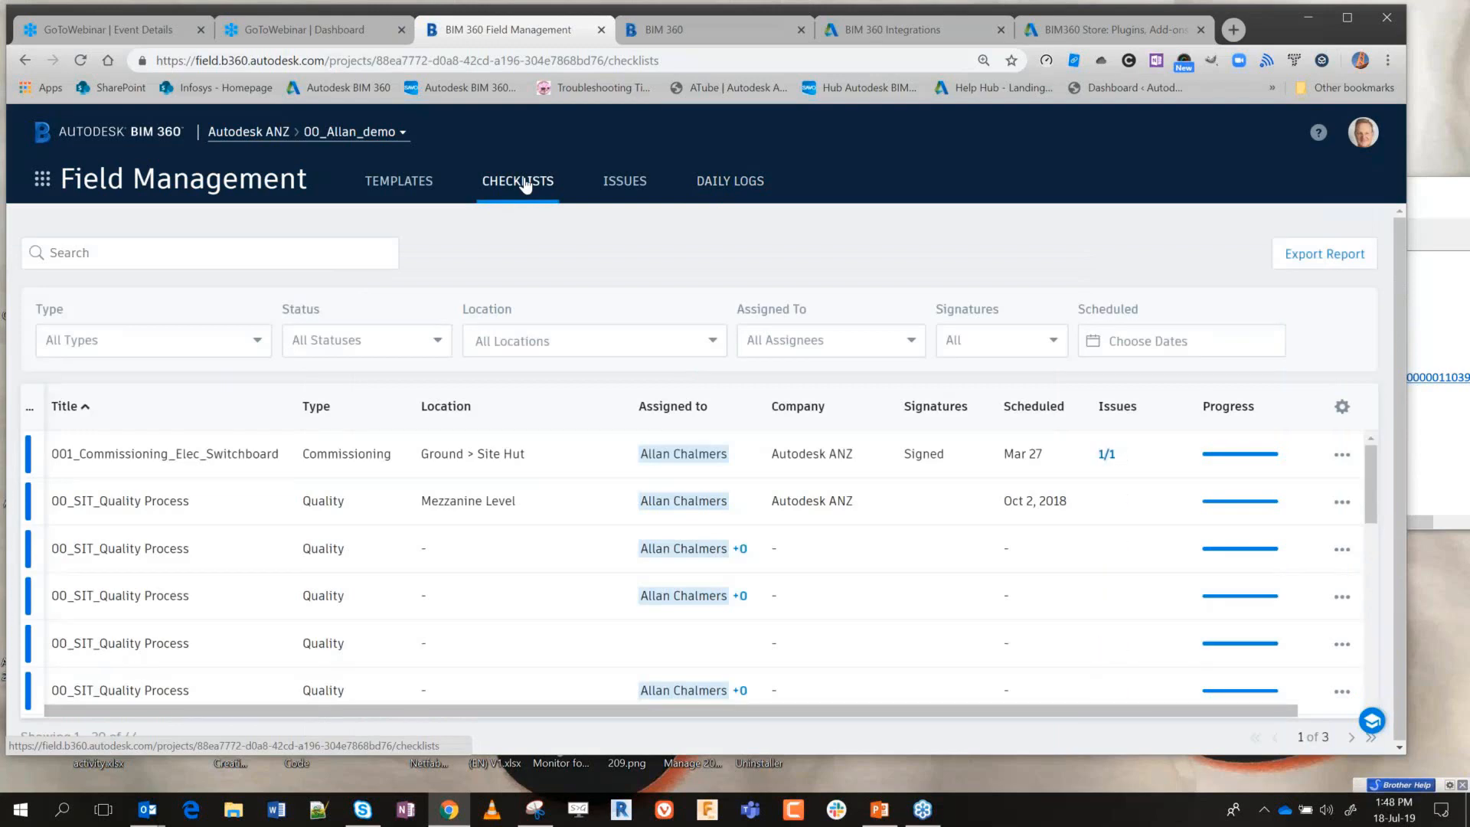
left_click(259, 344)
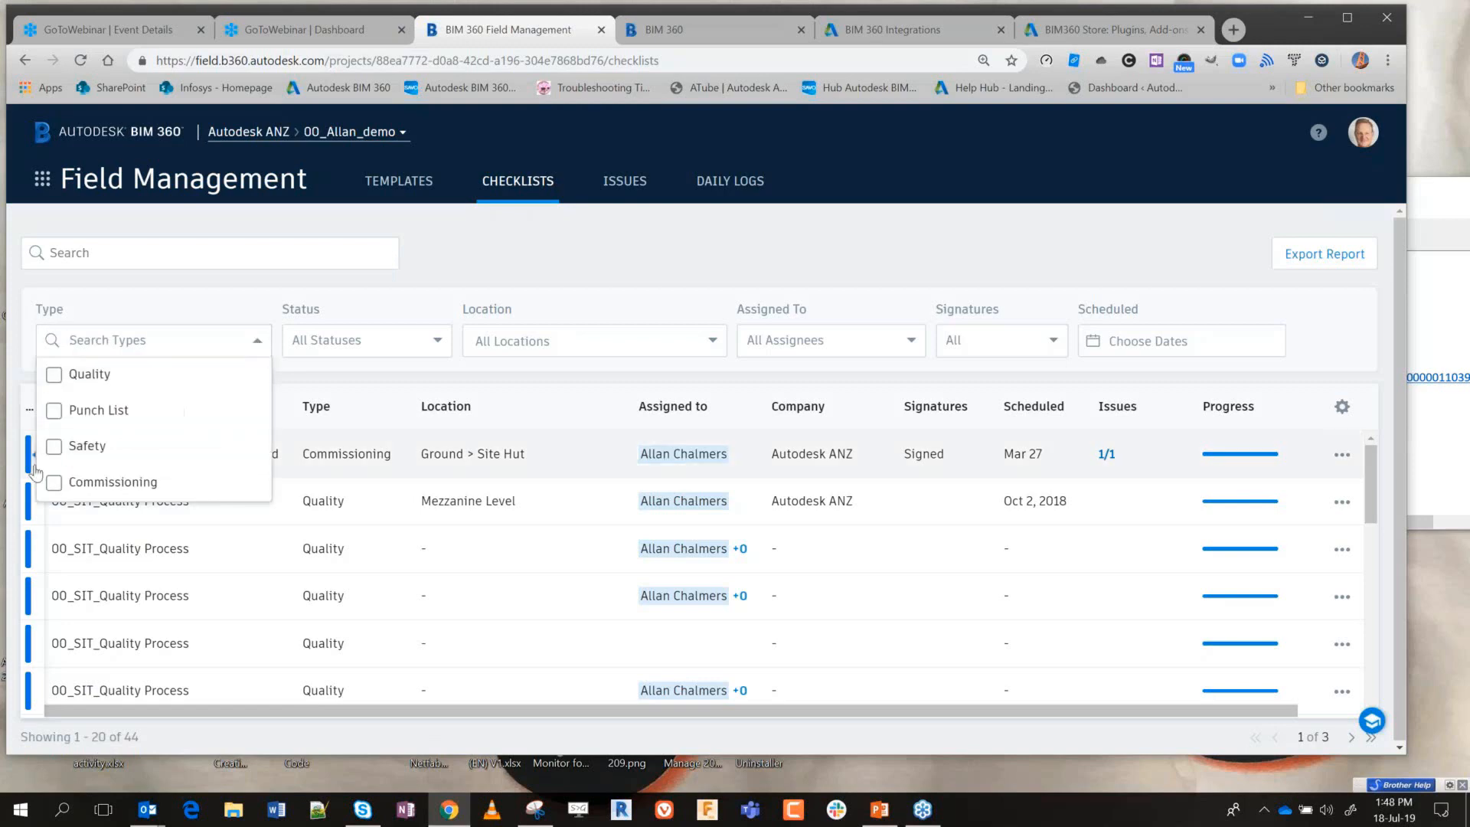
left_click(55, 446)
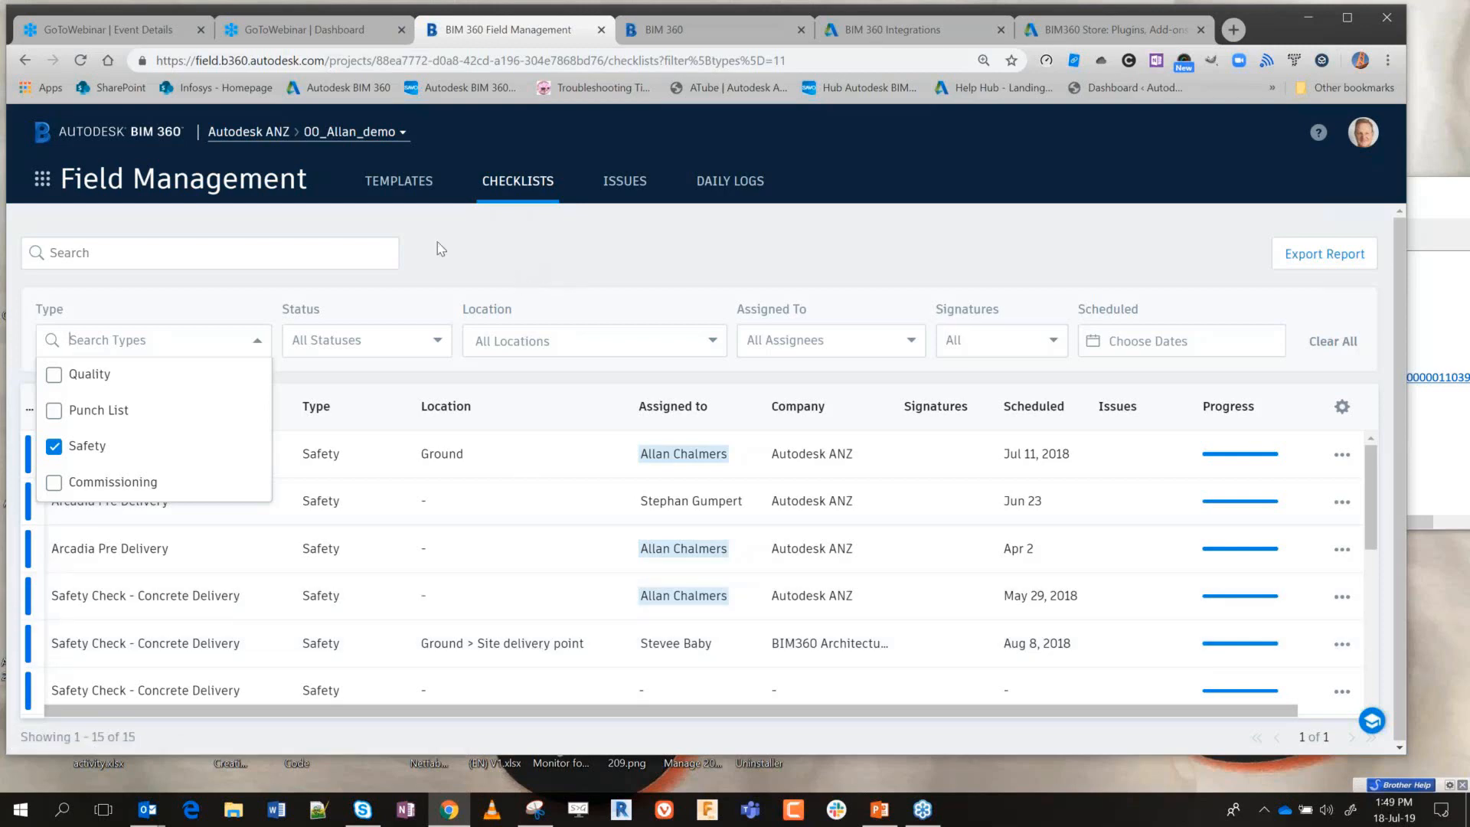
- Create a checklist from the Safety Site Clean template
left_click(385, 192)
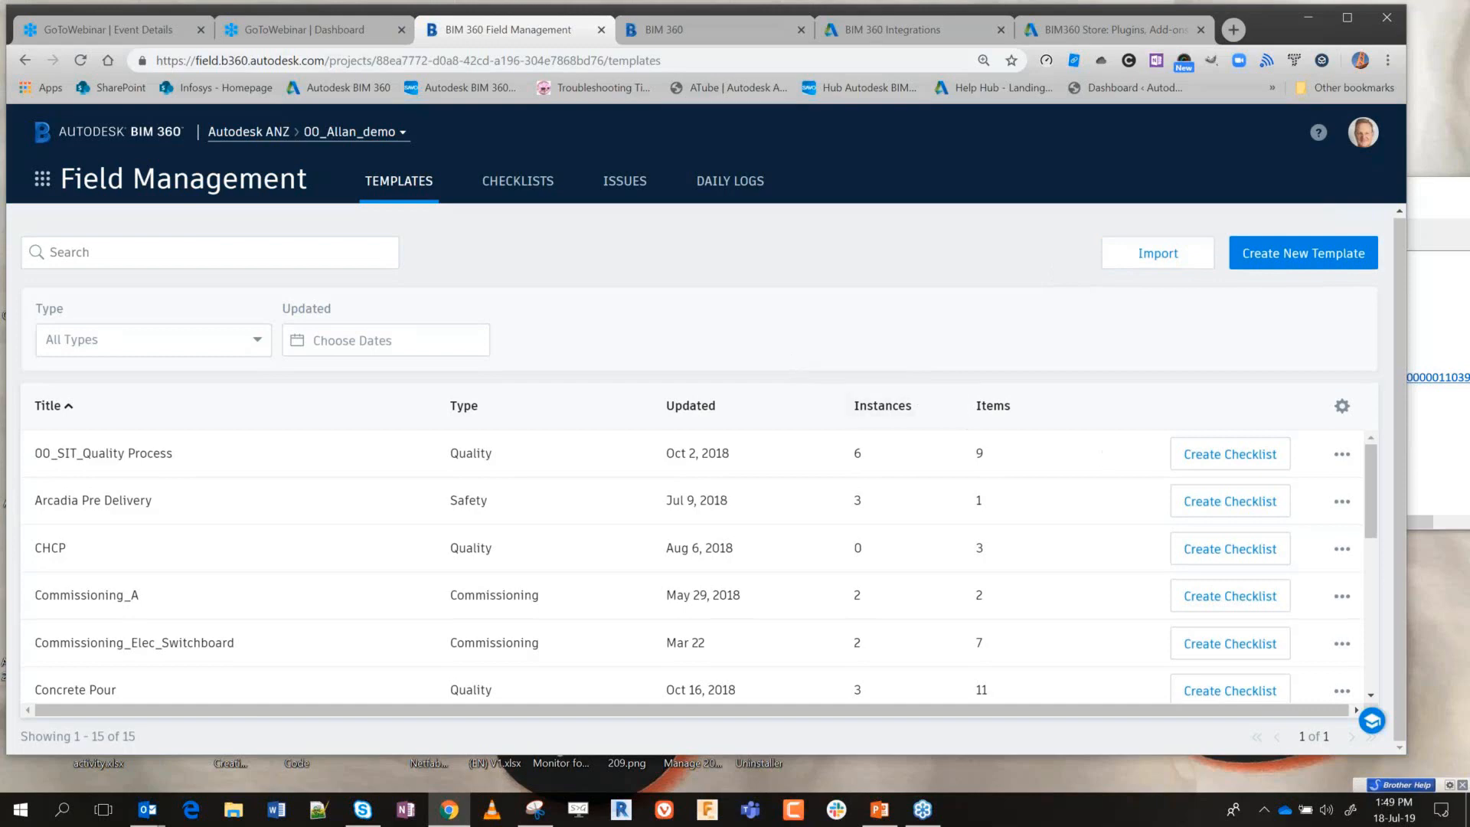
left_click_drag(1385, 497, 1385, 603)
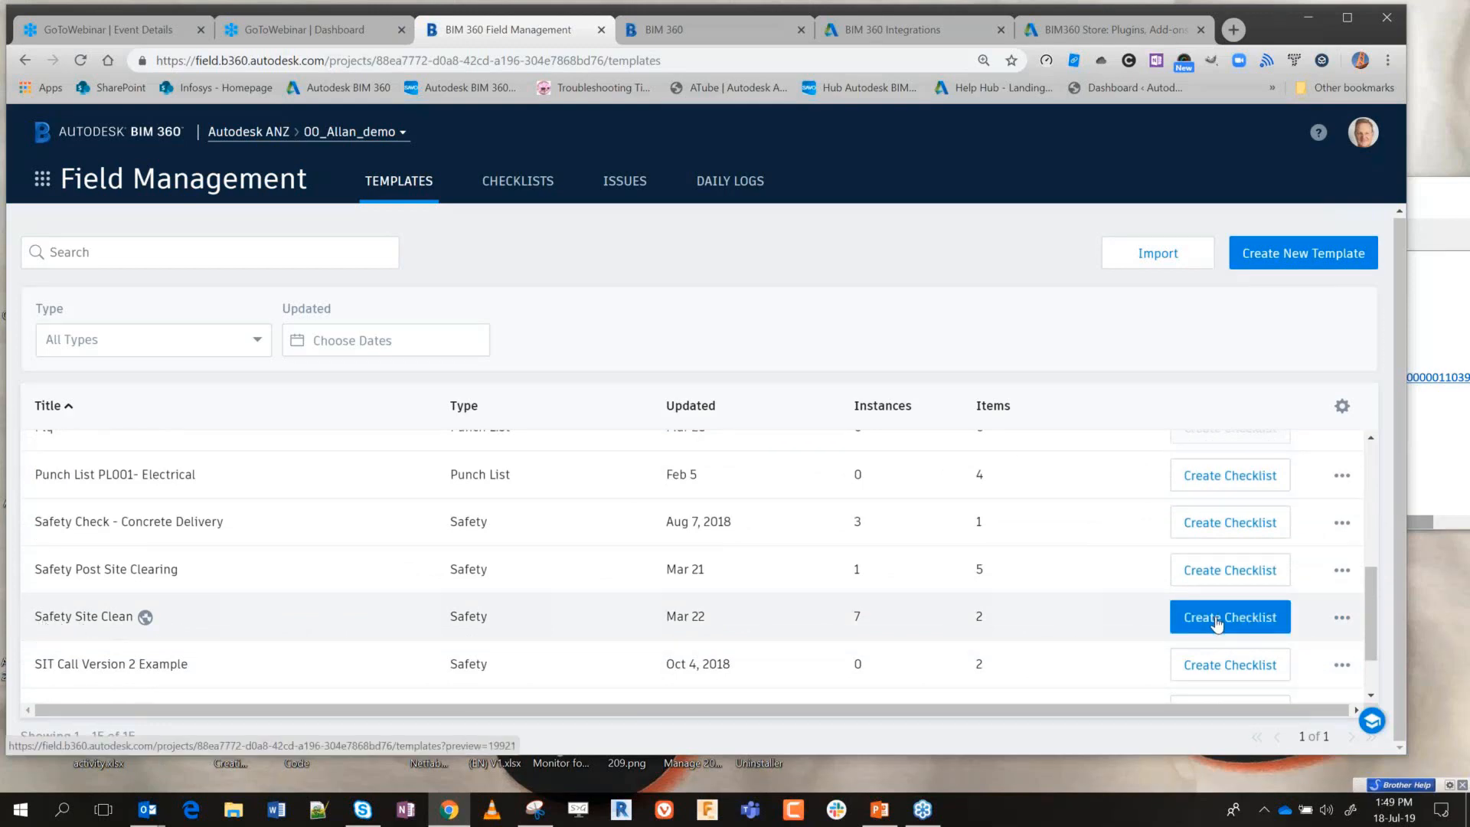
left_click(1338, 621)
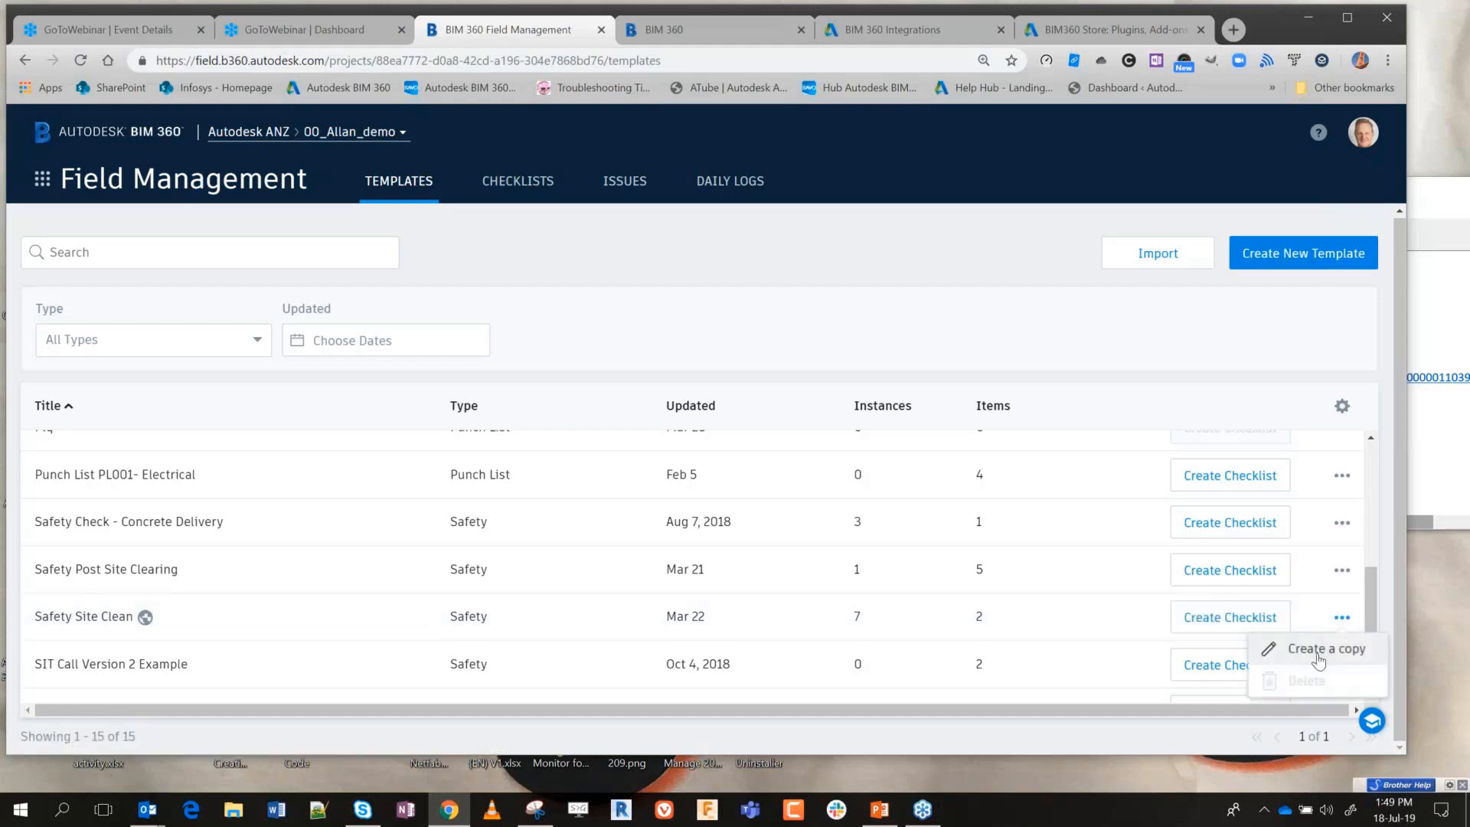
left_click(1230, 617)
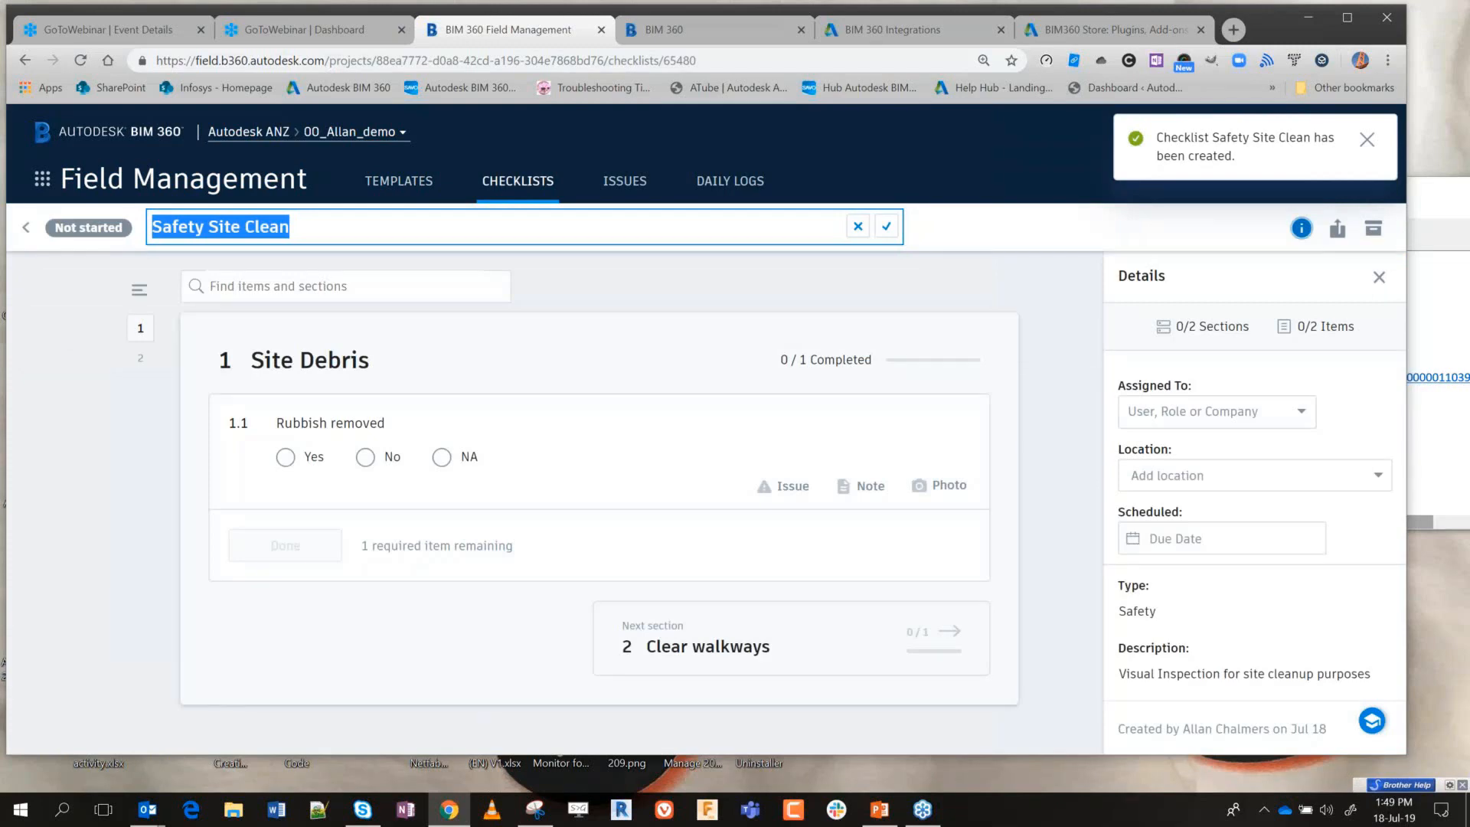
- Rename the checklist as "Safety Site Clean 187"
left_click(327, 235)
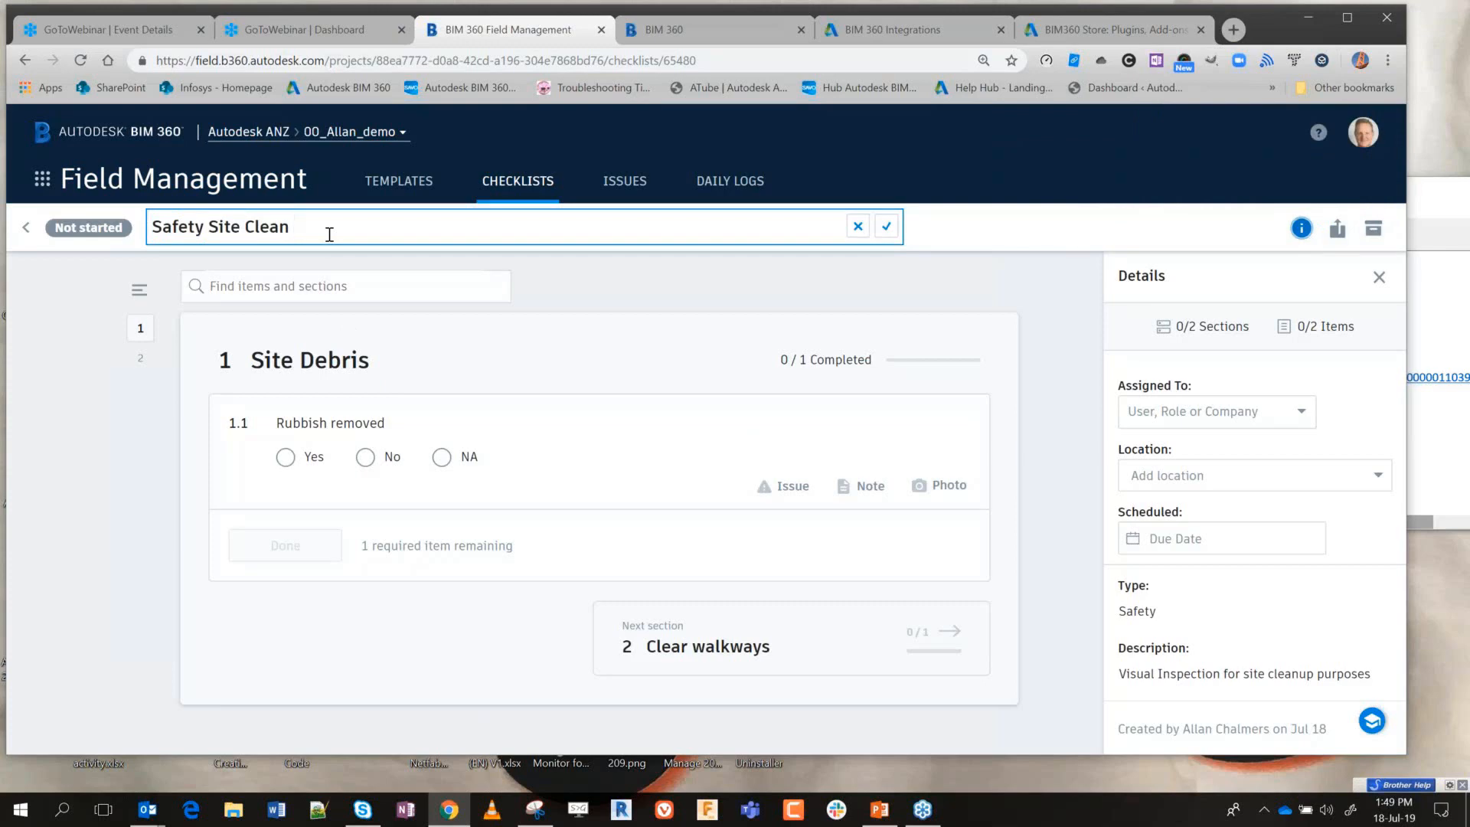
type("187")
key("Return")
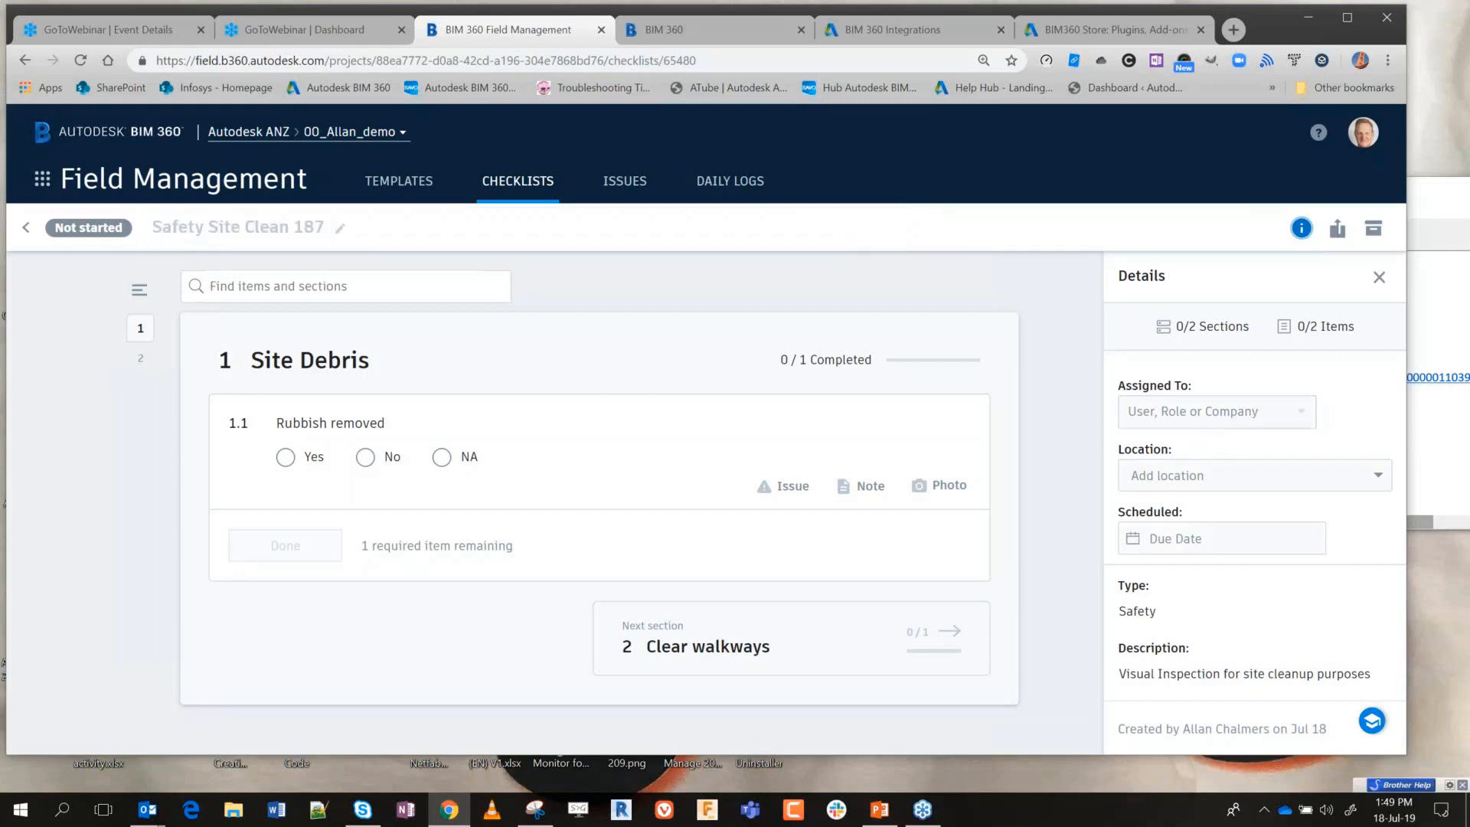
- Fill in the checklist's details with the first listed Autodesk ANZ user as assignee, Ground > Site Area A as location and July 19 as due date
left_click(1291, 418)
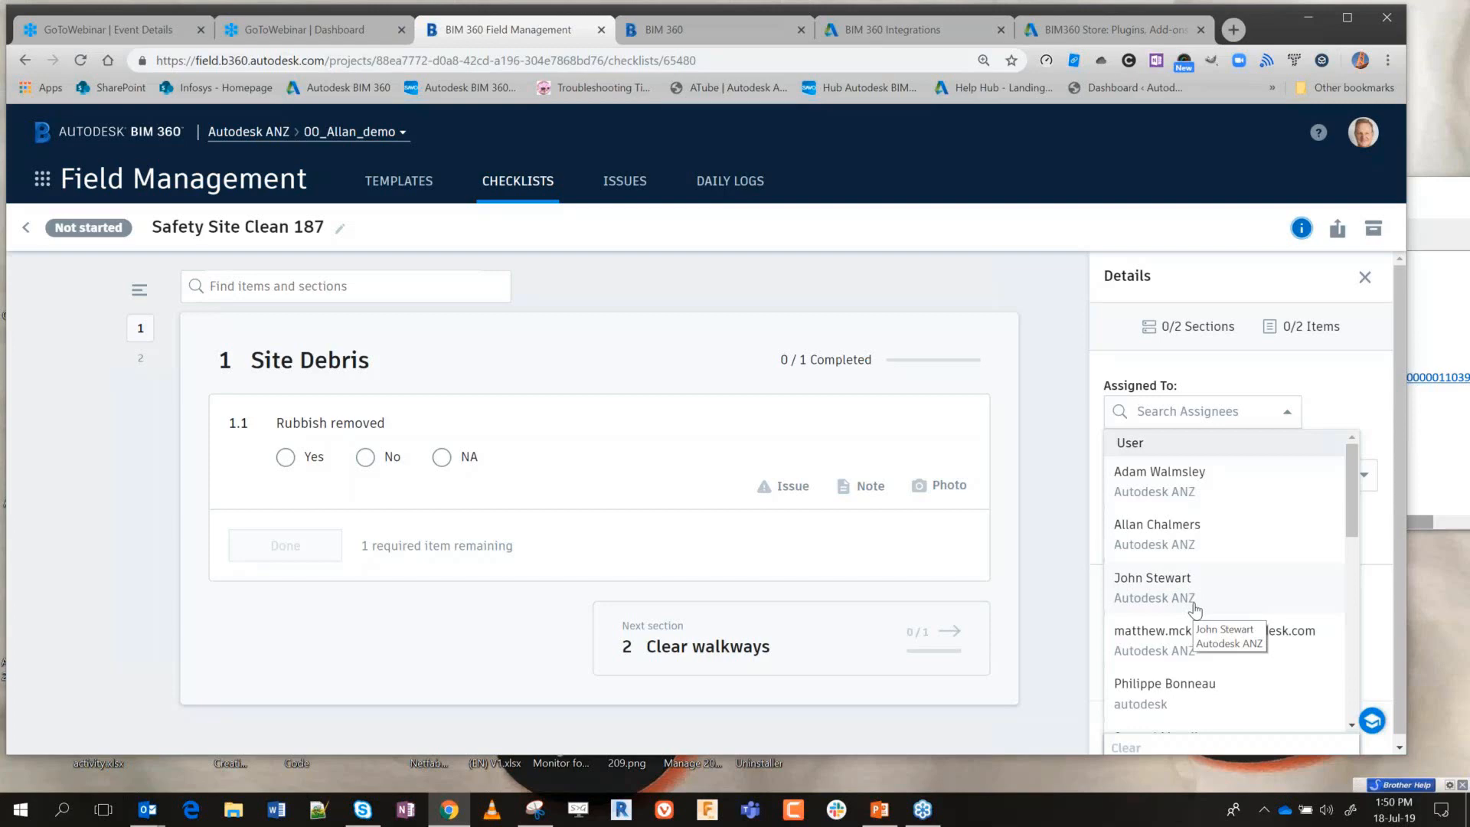
left_click(1149, 483)
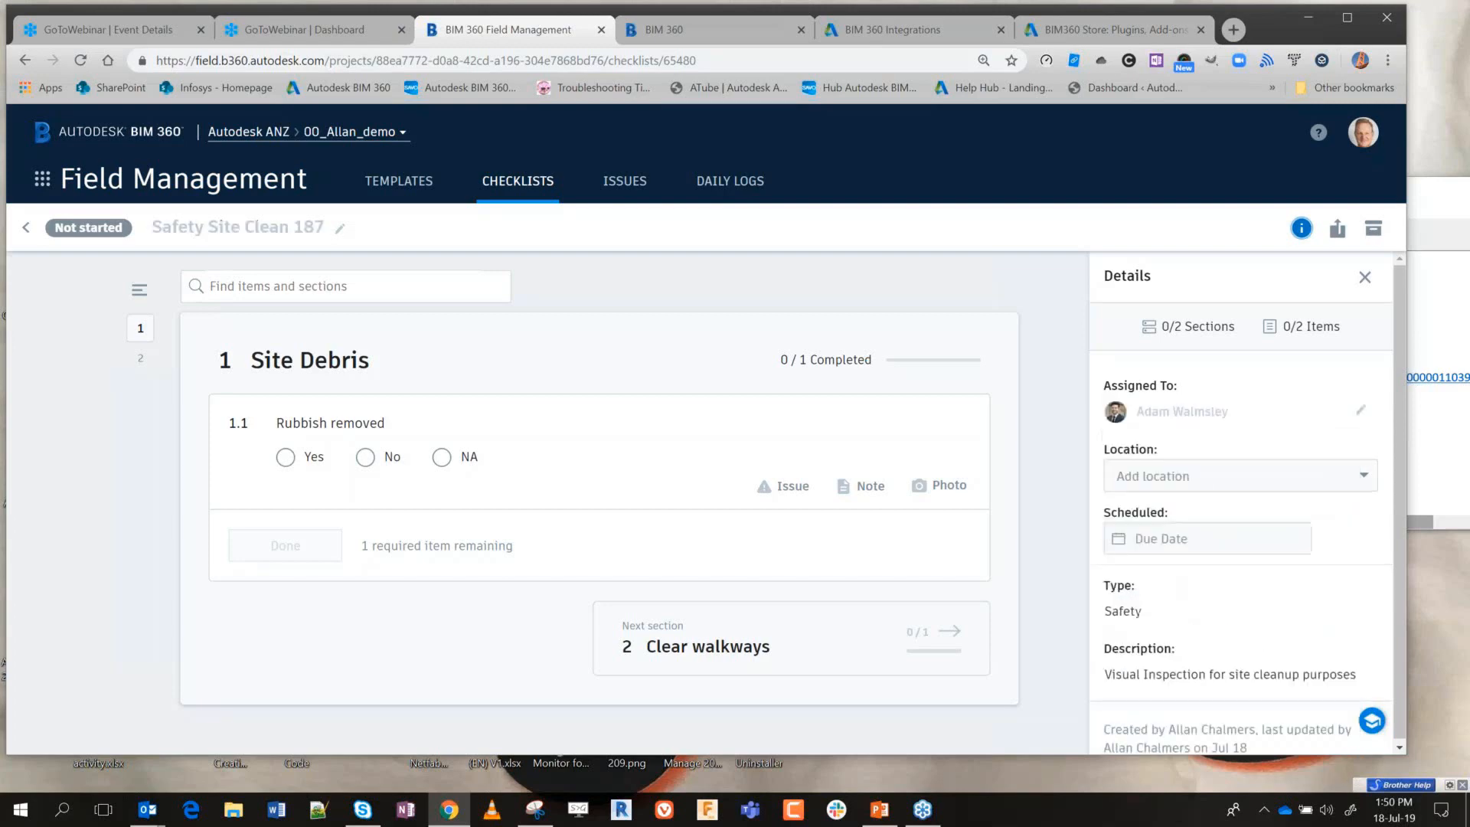
left_click(1362, 482)
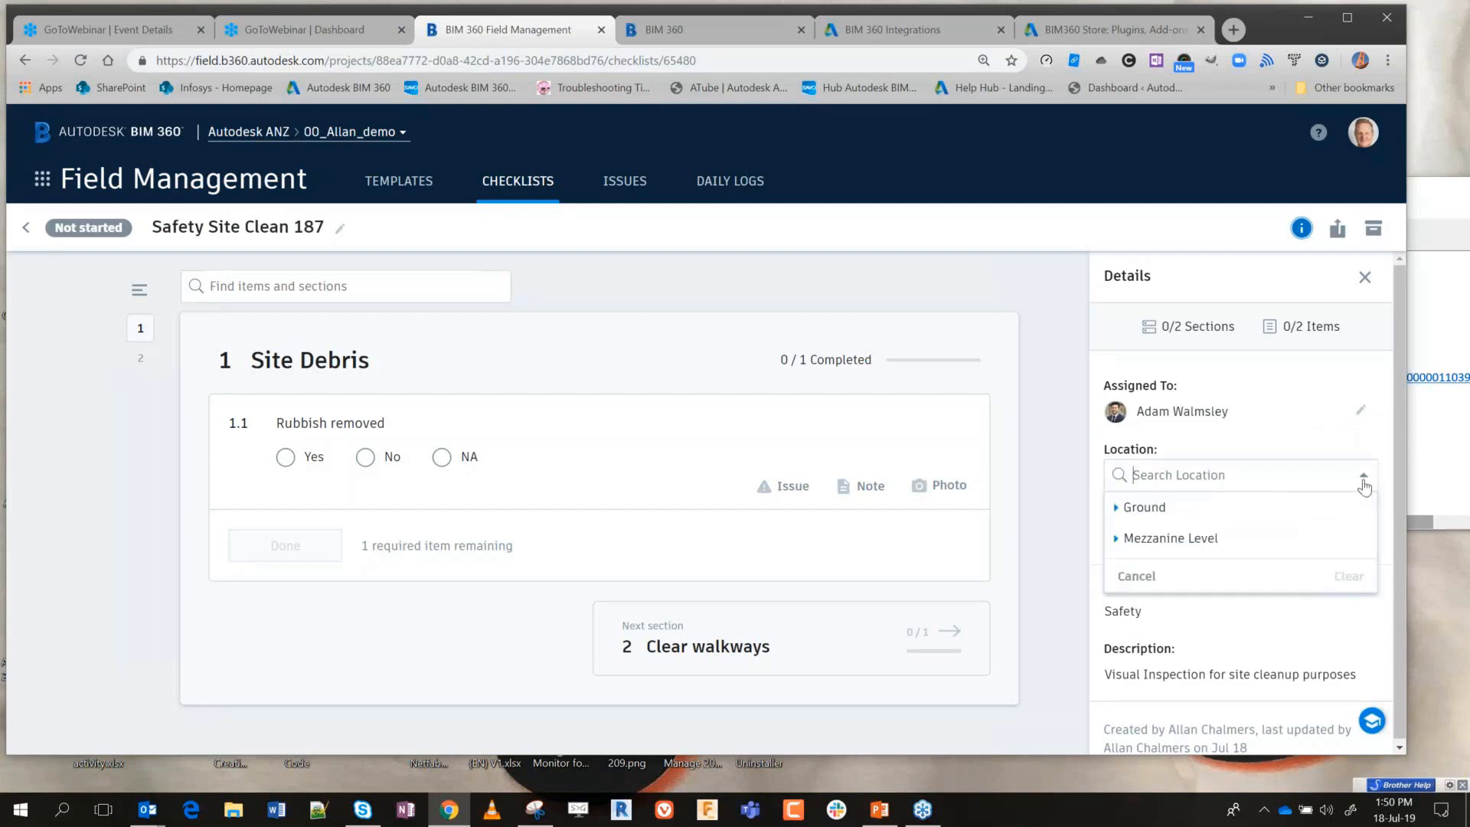
left_click(1116, 508)
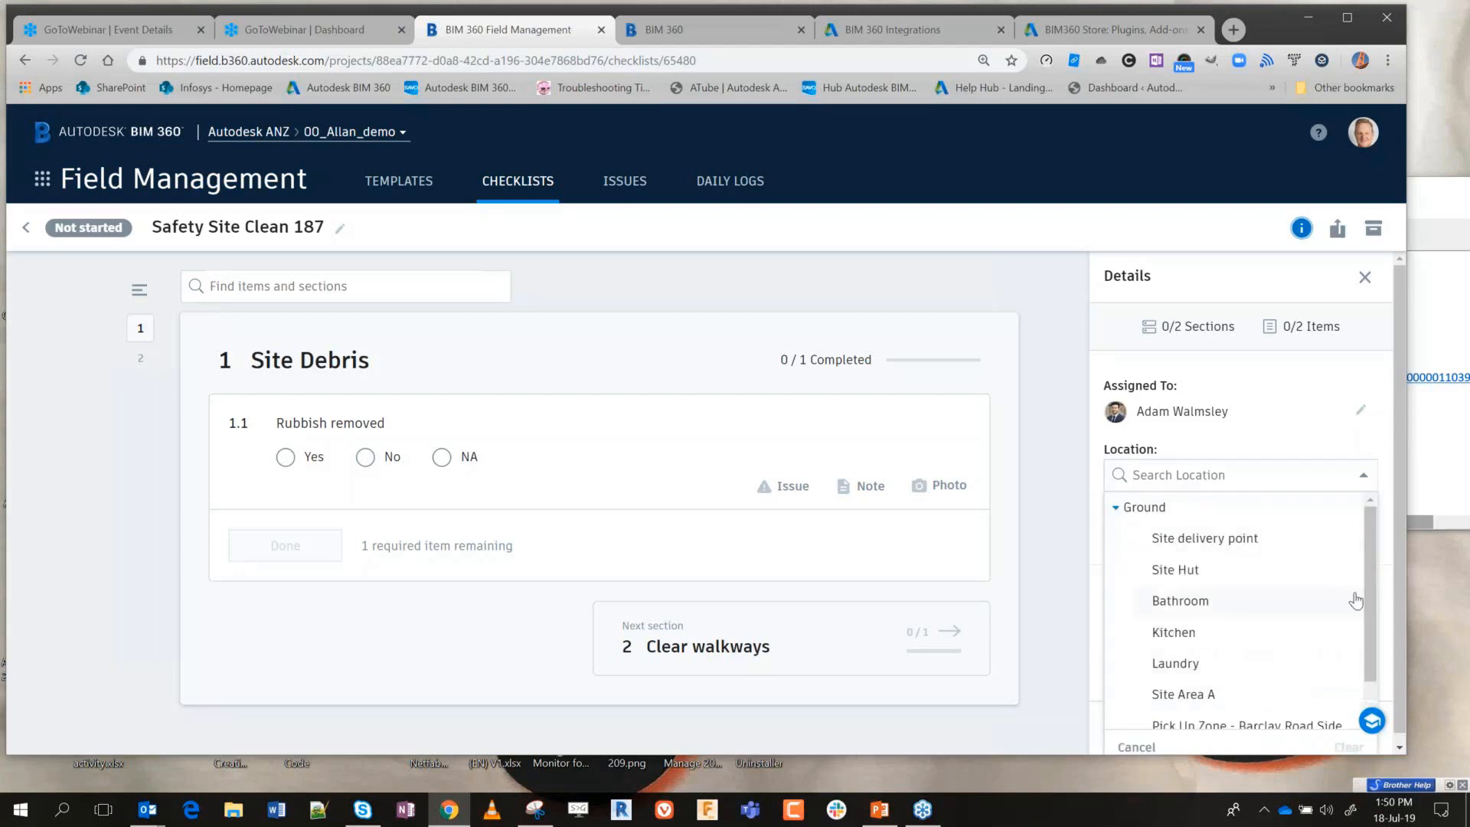
left_click(1186, 695)
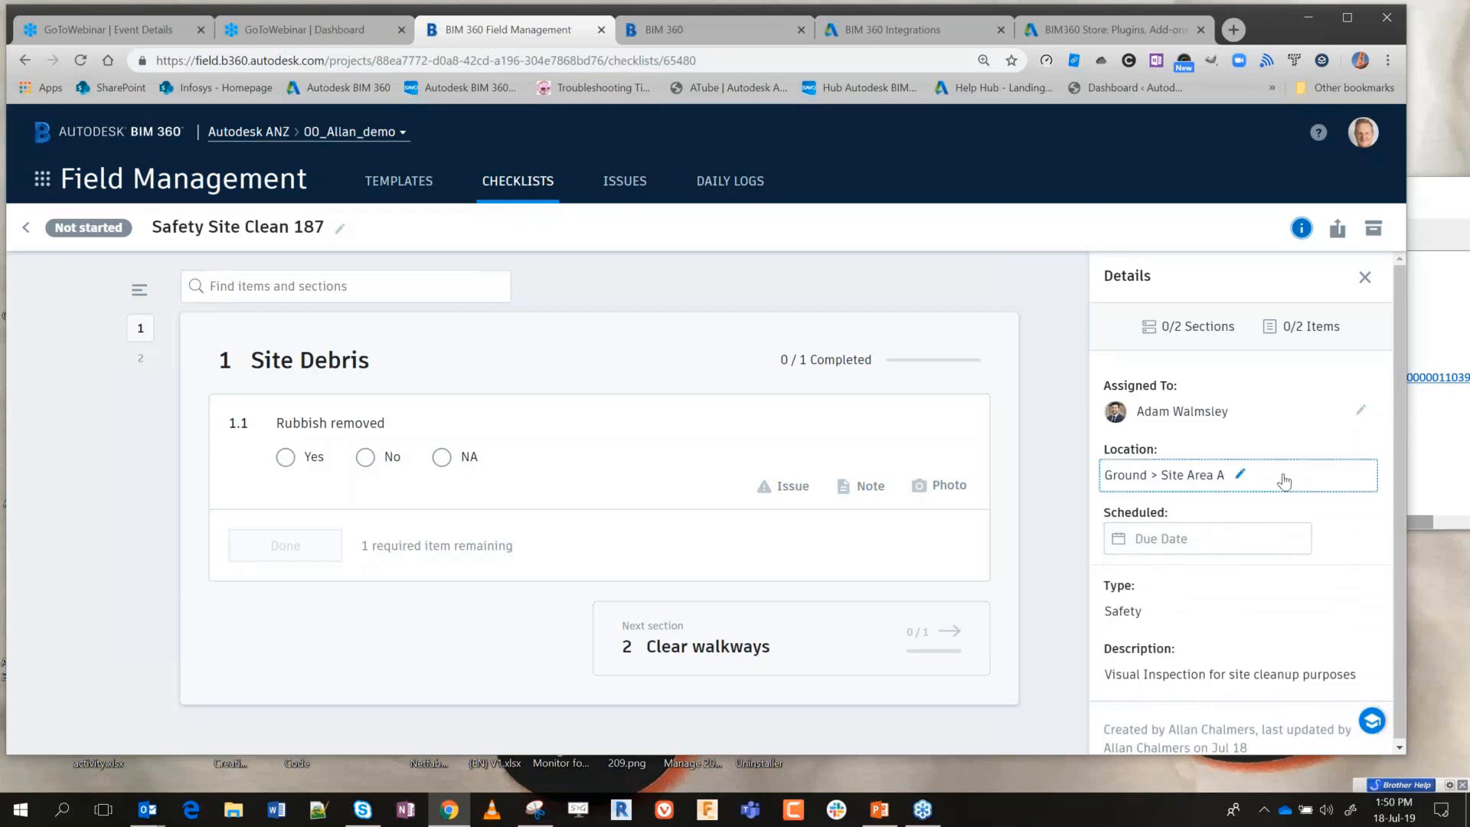
left_click(1152, 544)
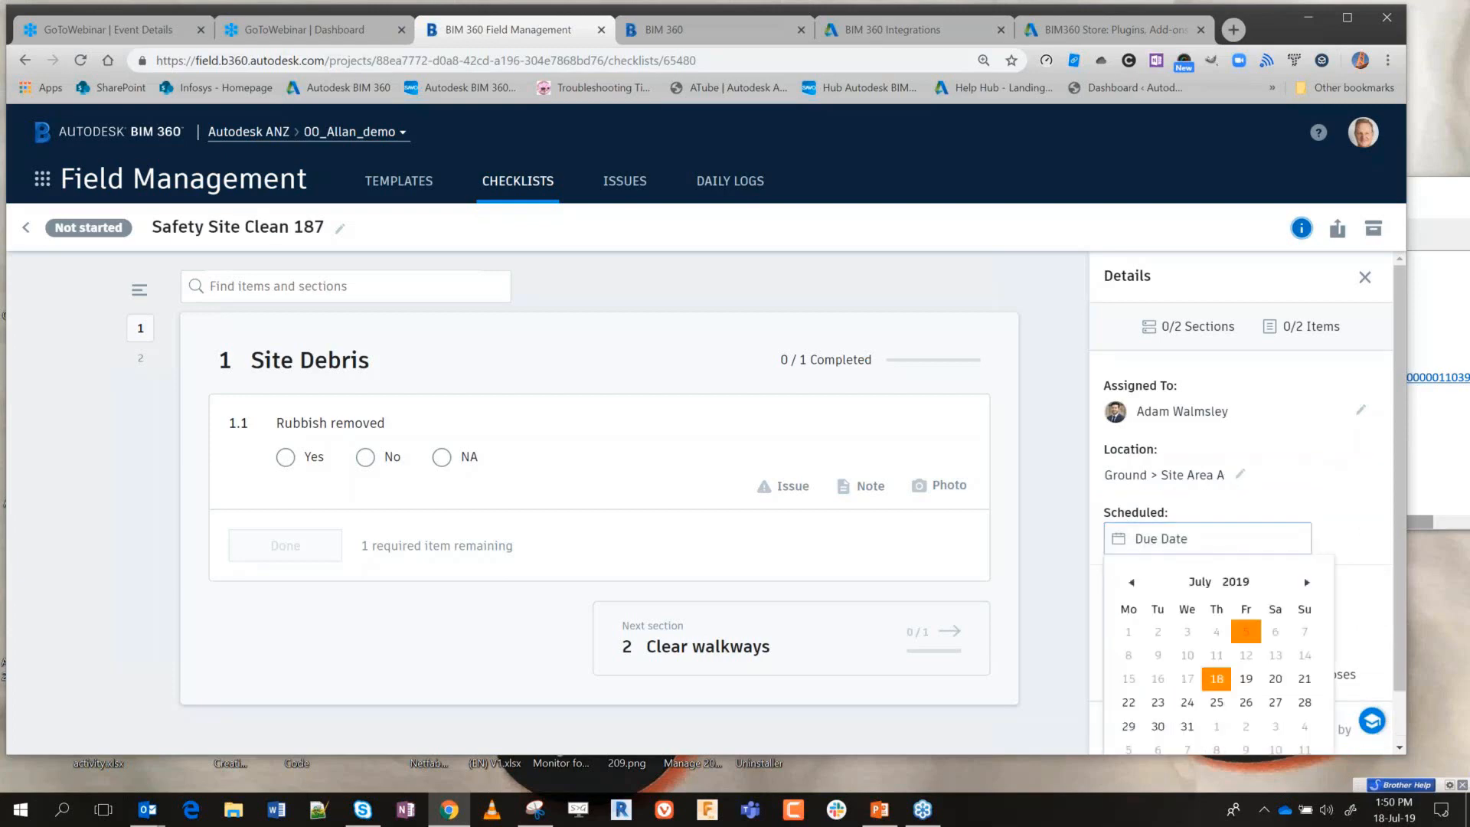
left_click(1245, 678)
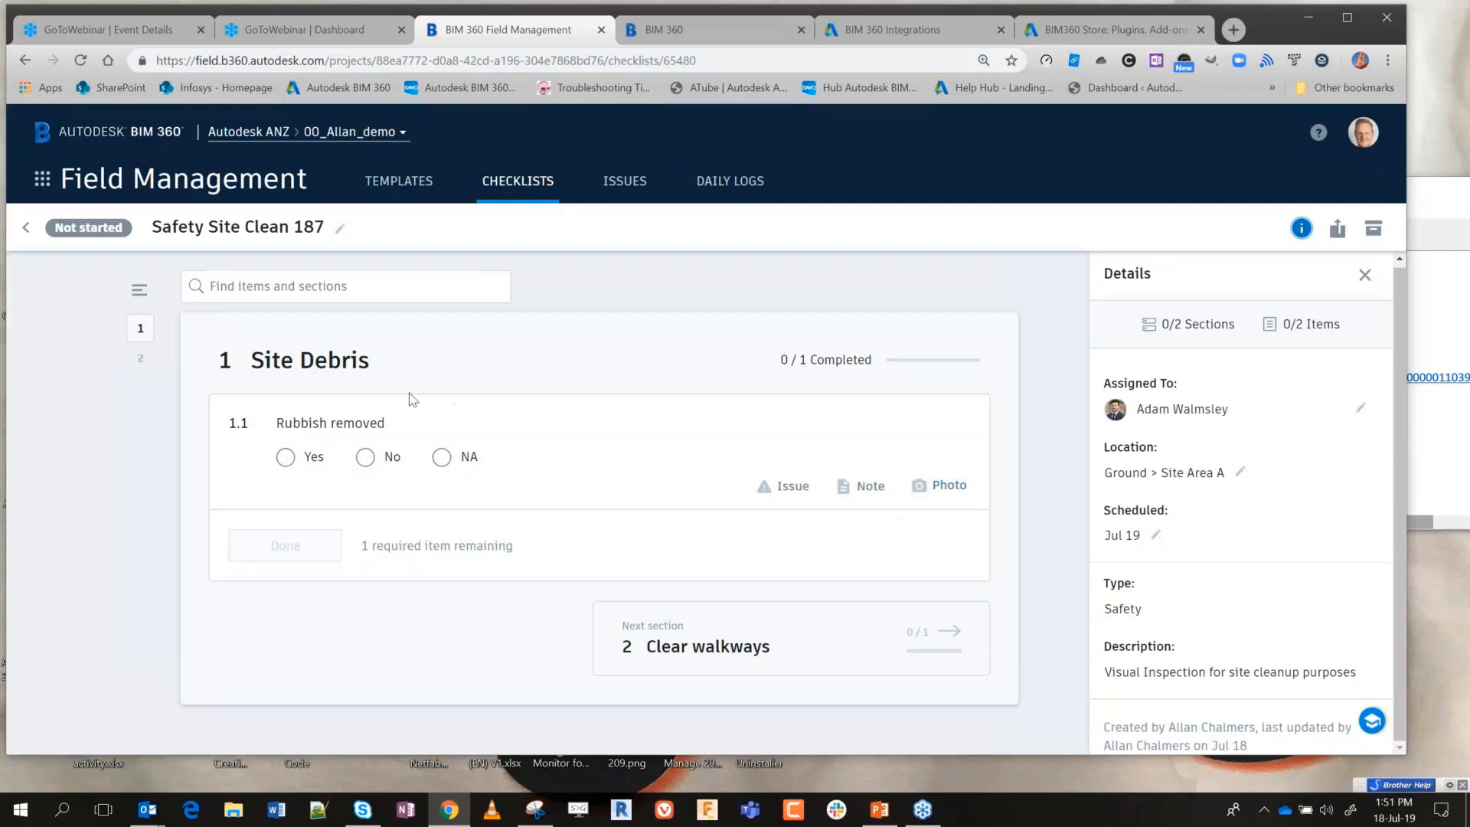
- Go through Account Admin to the account-level Field Management templates of Autodesk ANZ
left_click(42, 179)
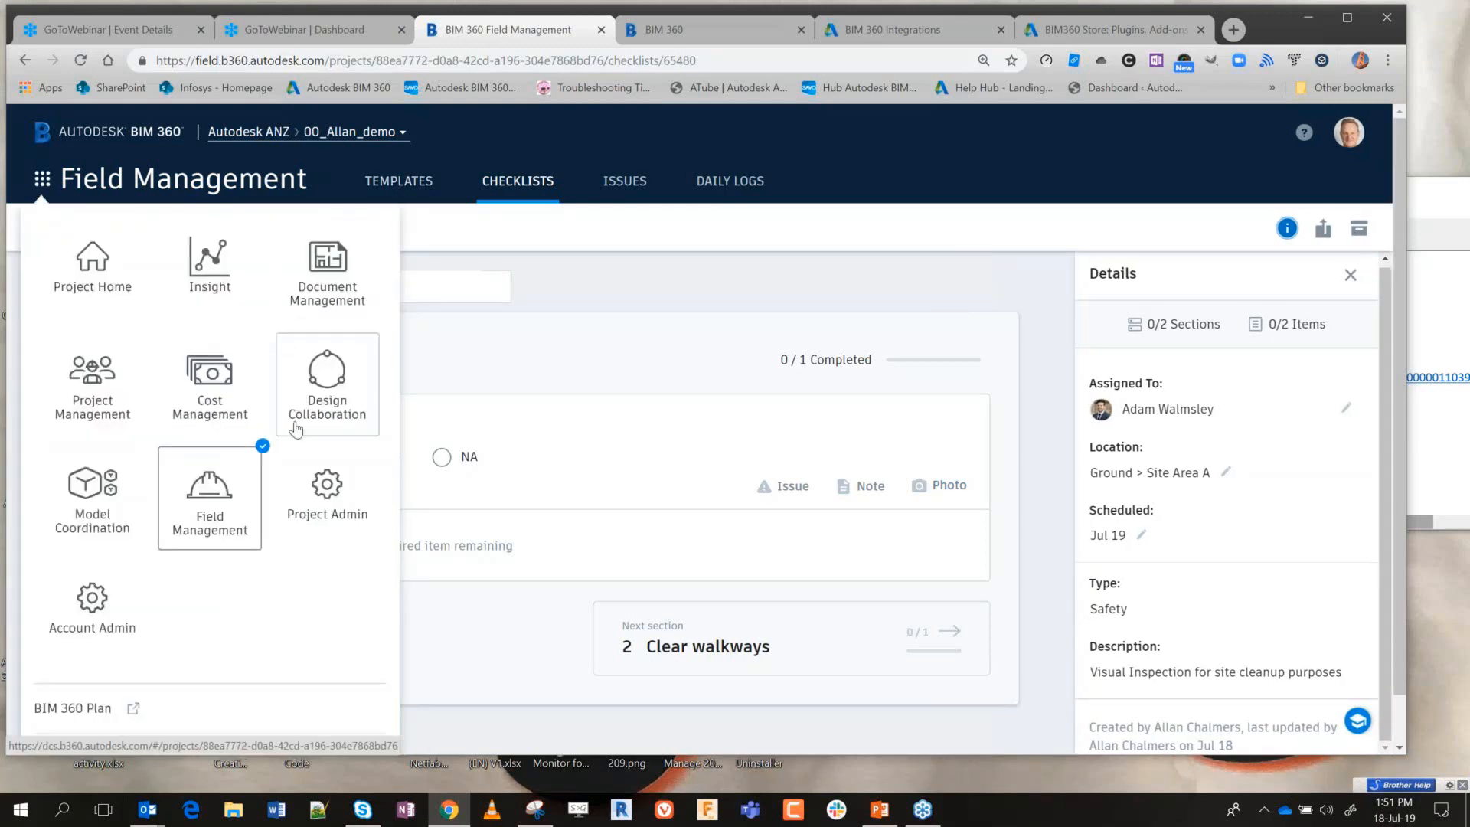
left_click(89, 601)
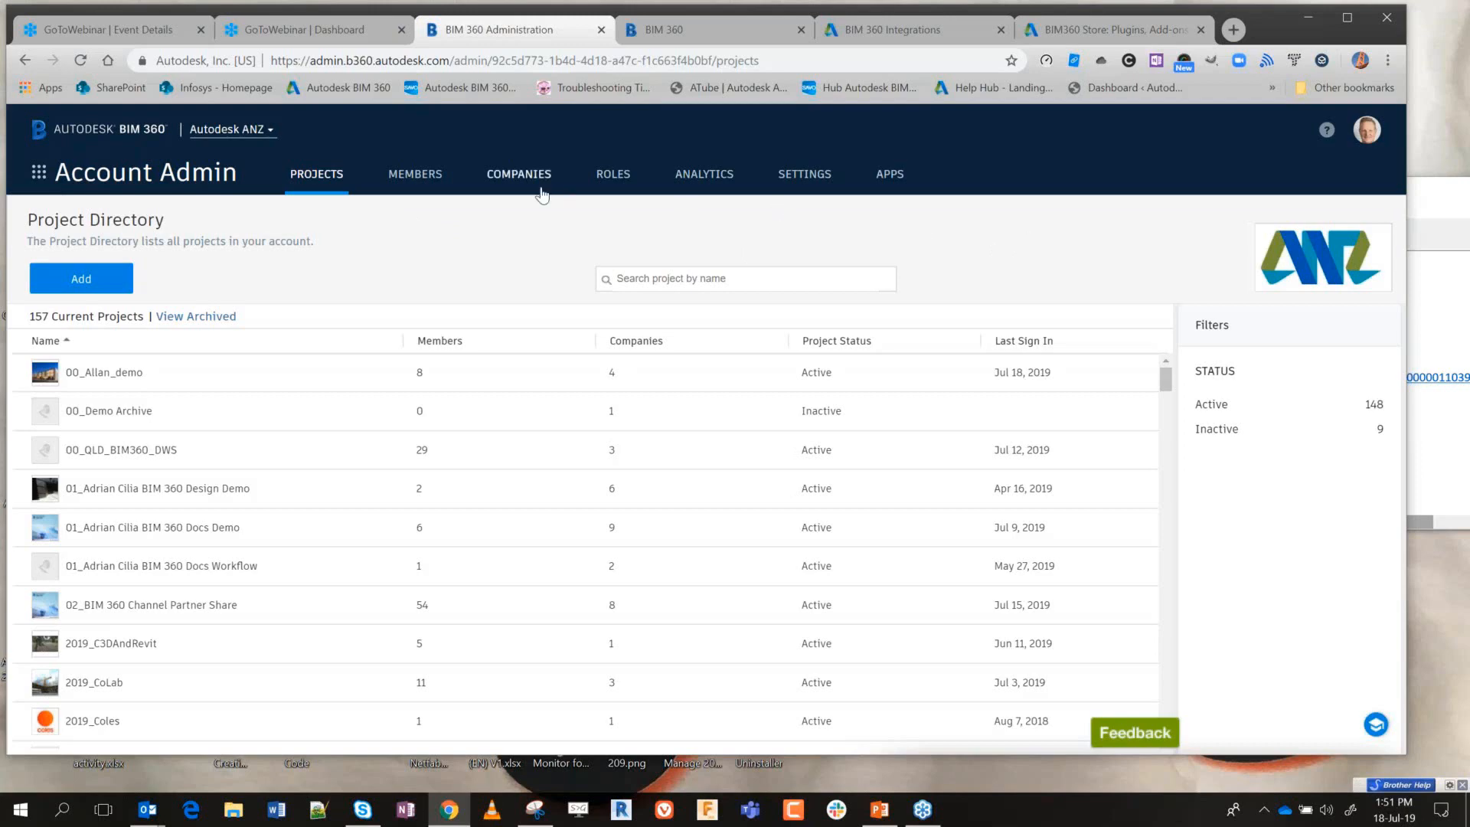
left_click(40, 174)
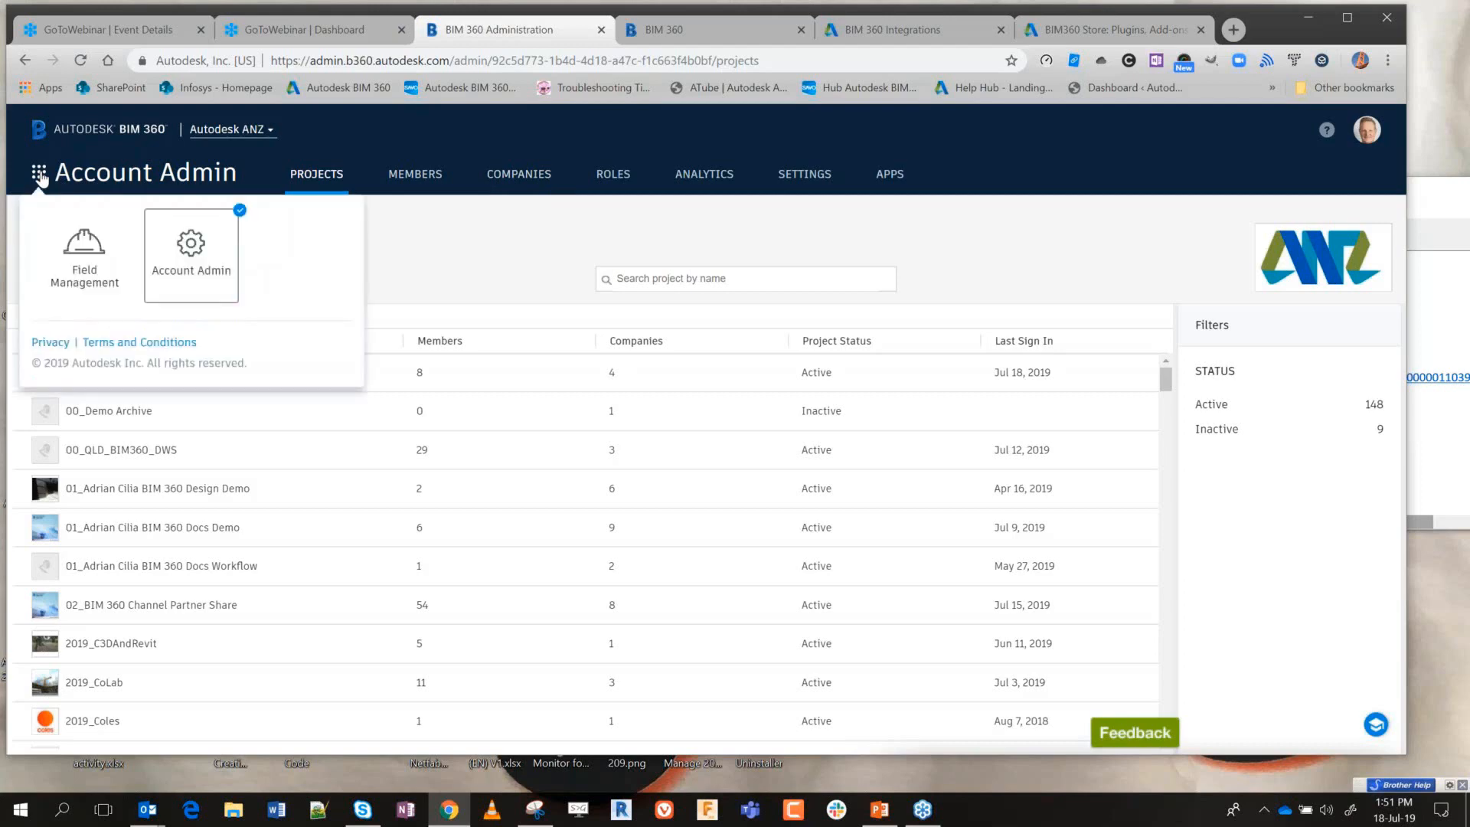
left_click(74, 250)
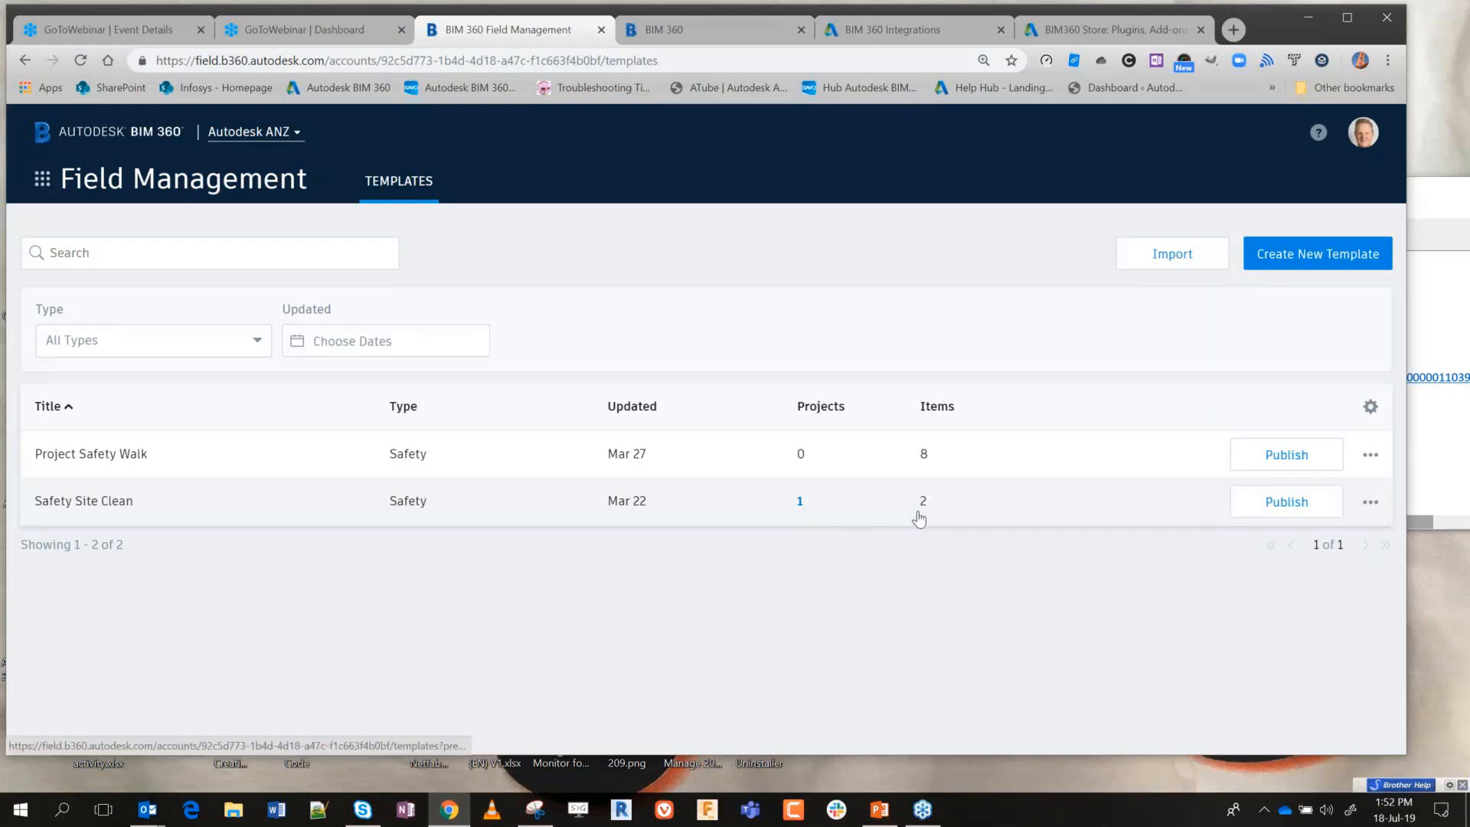
- Start a new template titled "Truck delivery" with the description "Basic Info for site arrival" and the type Quality
left_click(1311, 254)
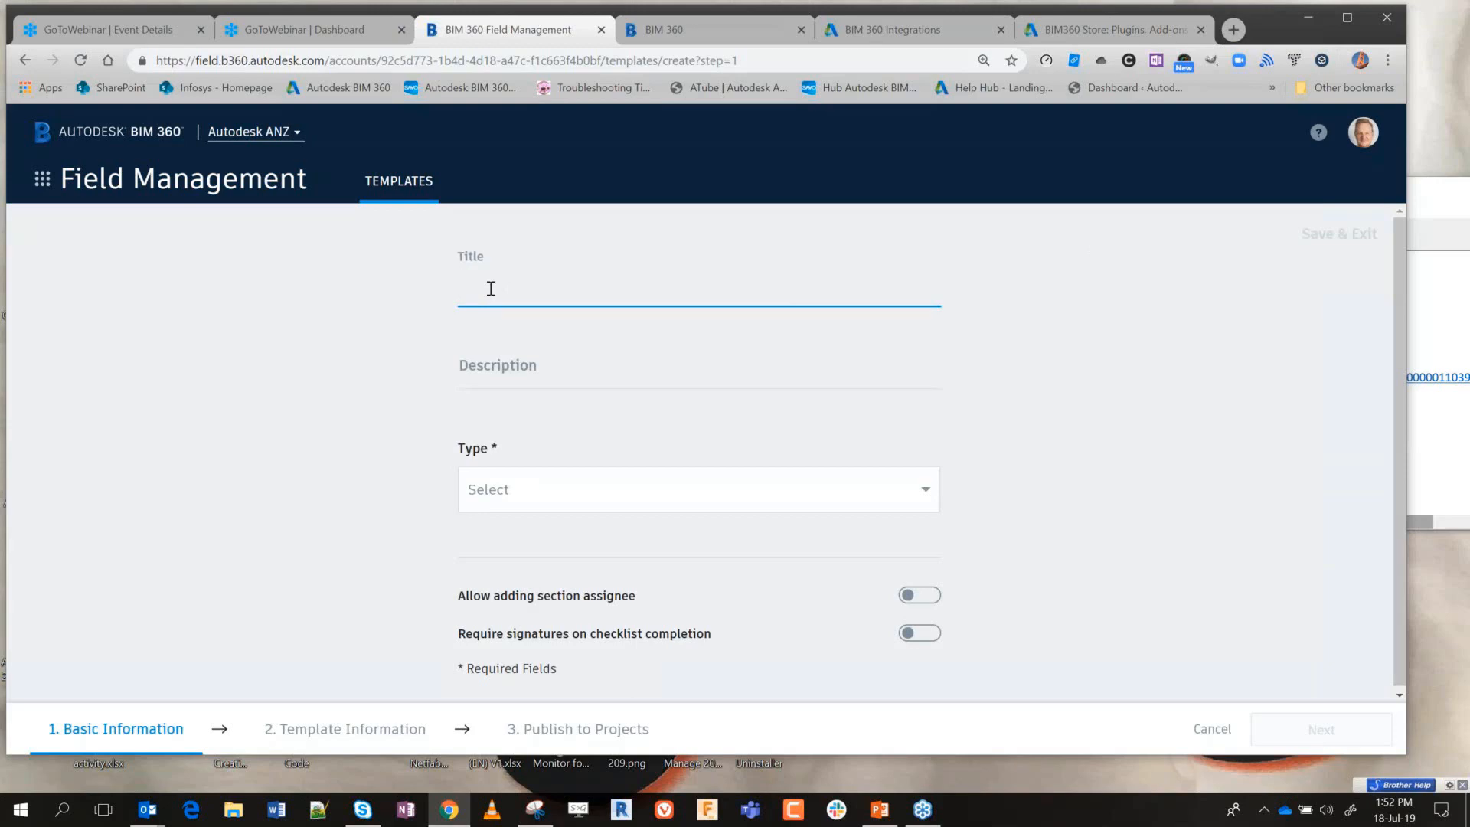
type("Truck delivery")
left_click(574, 375)
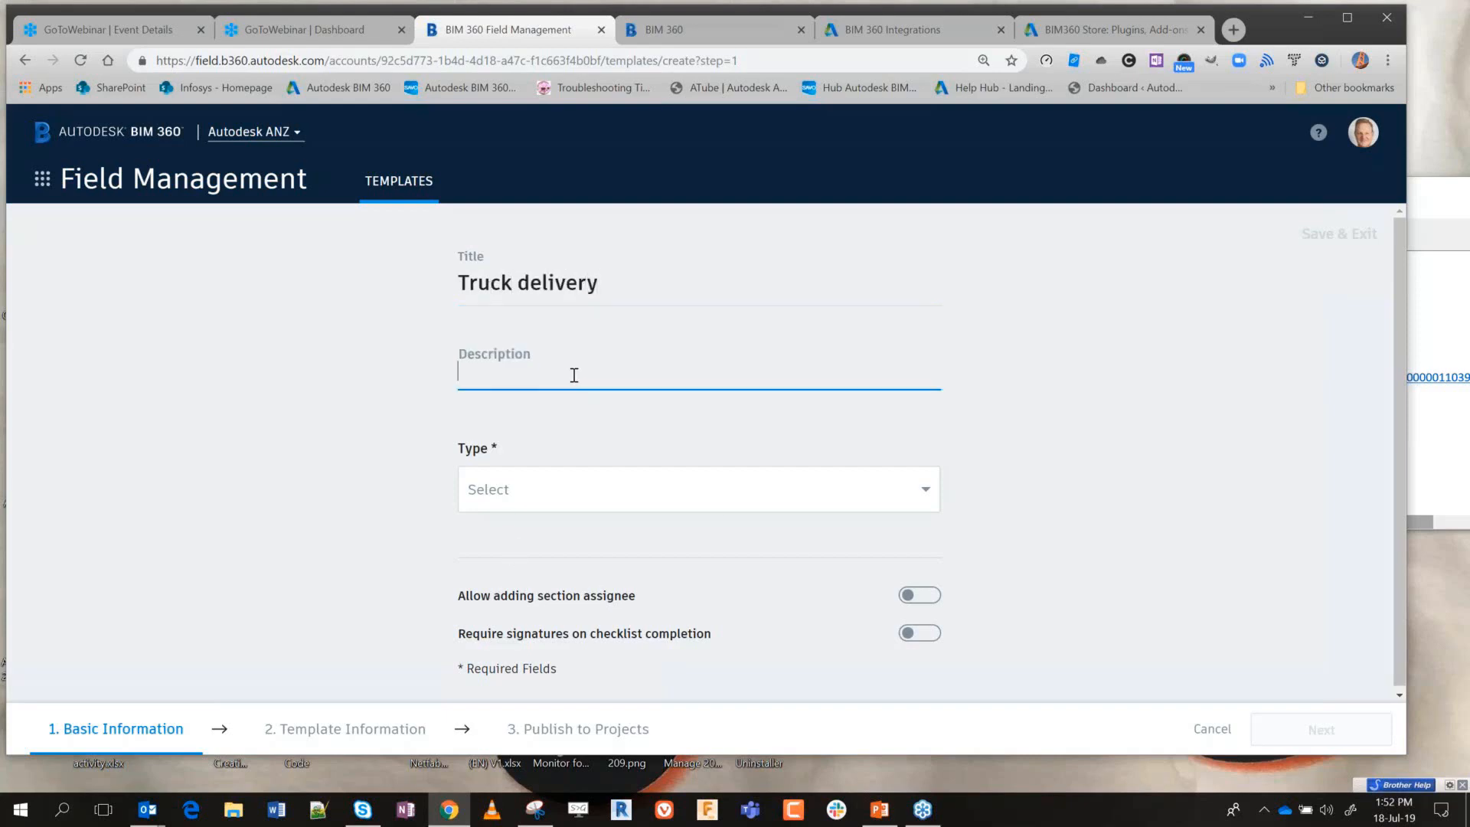
type("B")
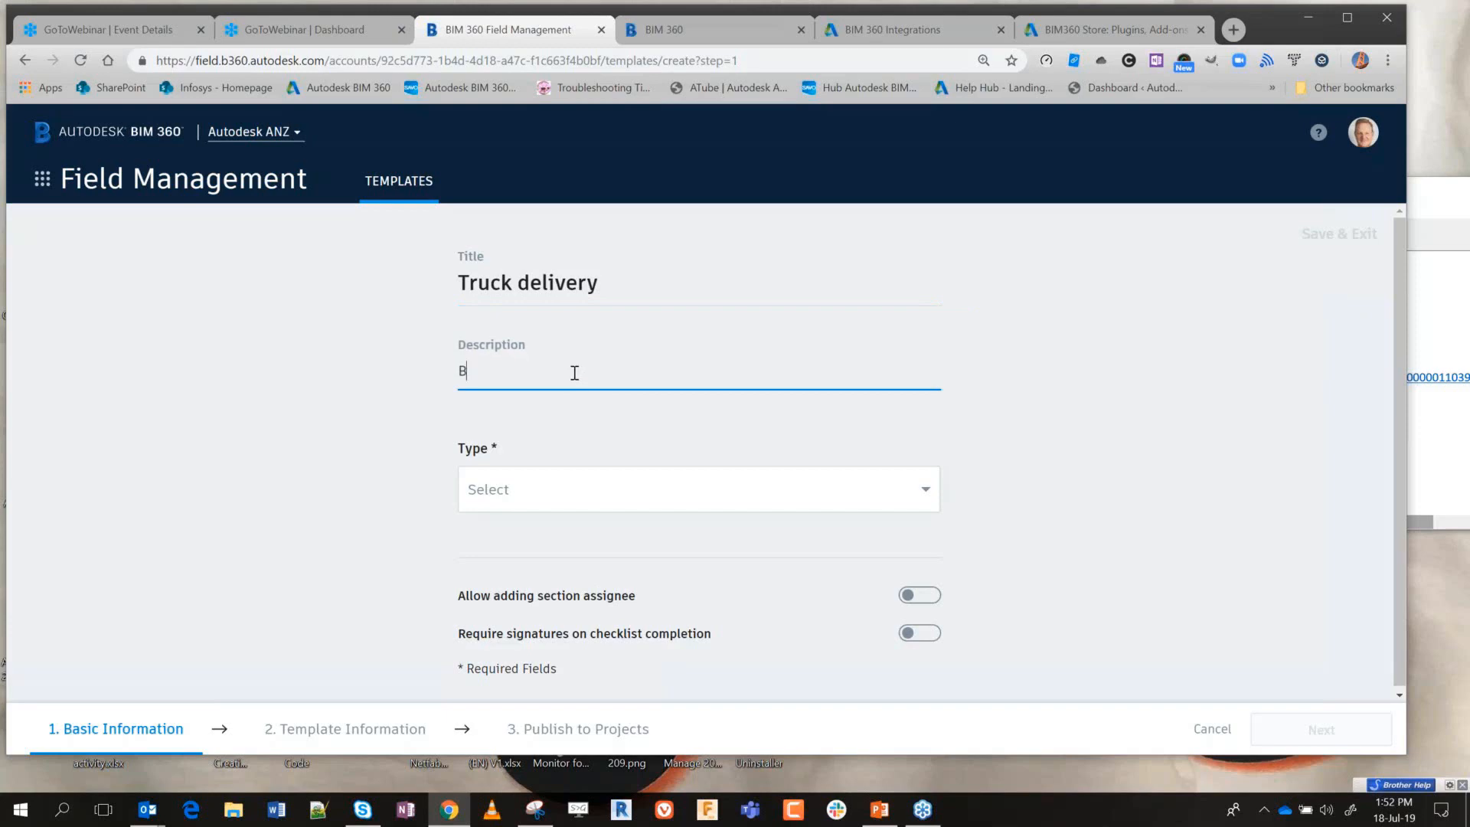
type("asic Info for site arrival")
left_click(534, 489)
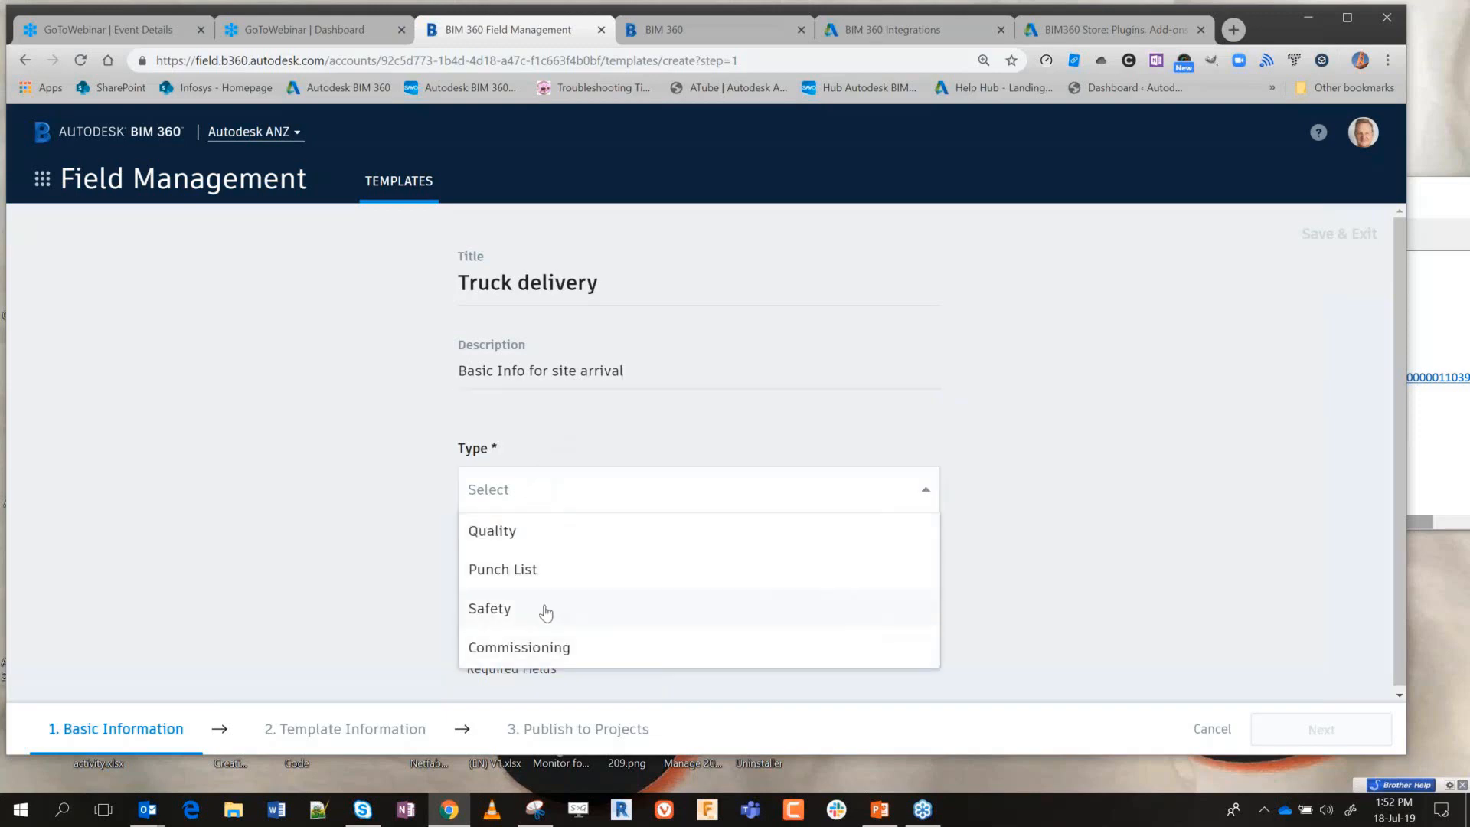
left_click(504, 535)
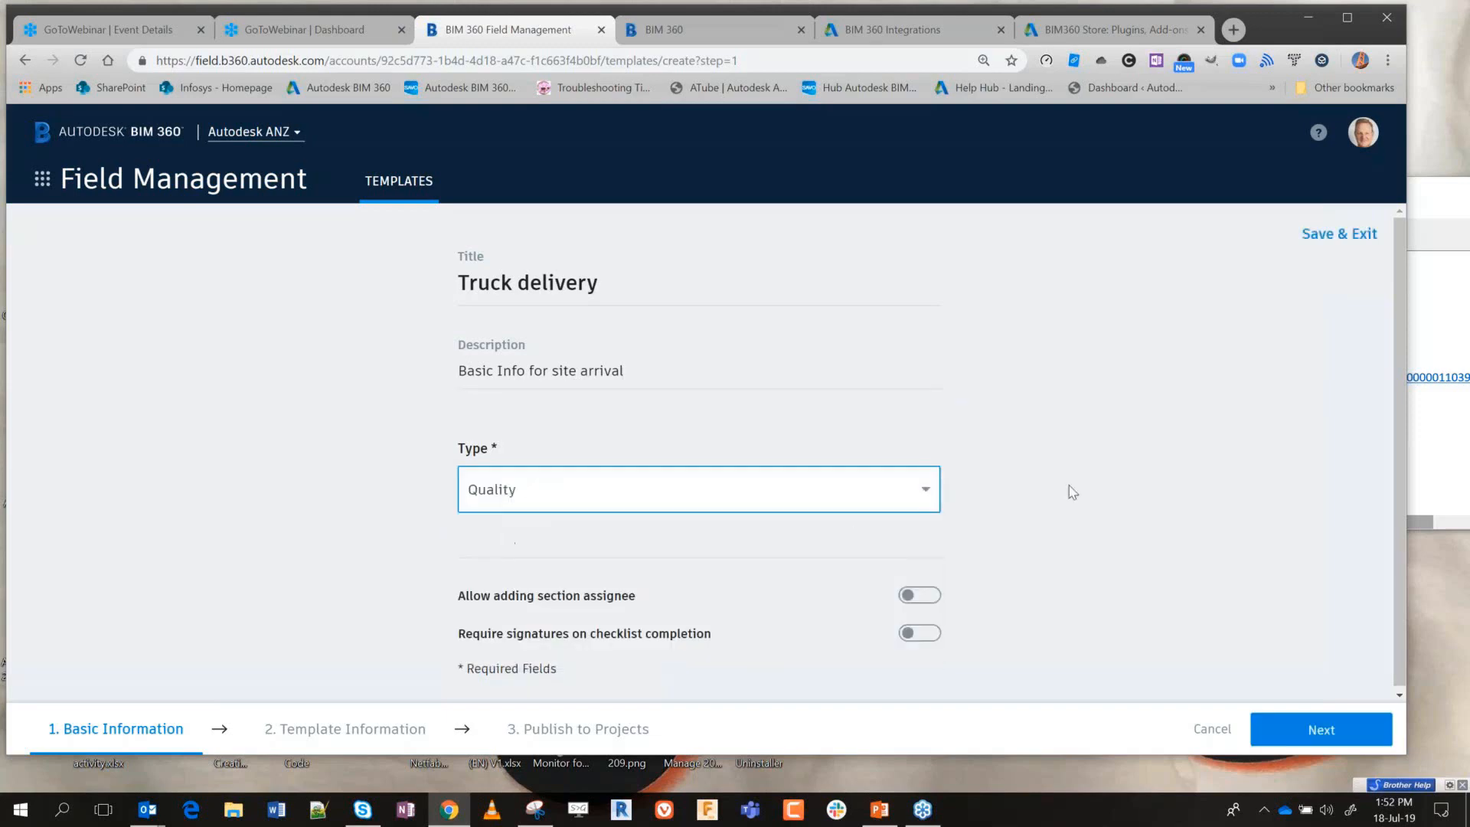
left_click(924, 491)
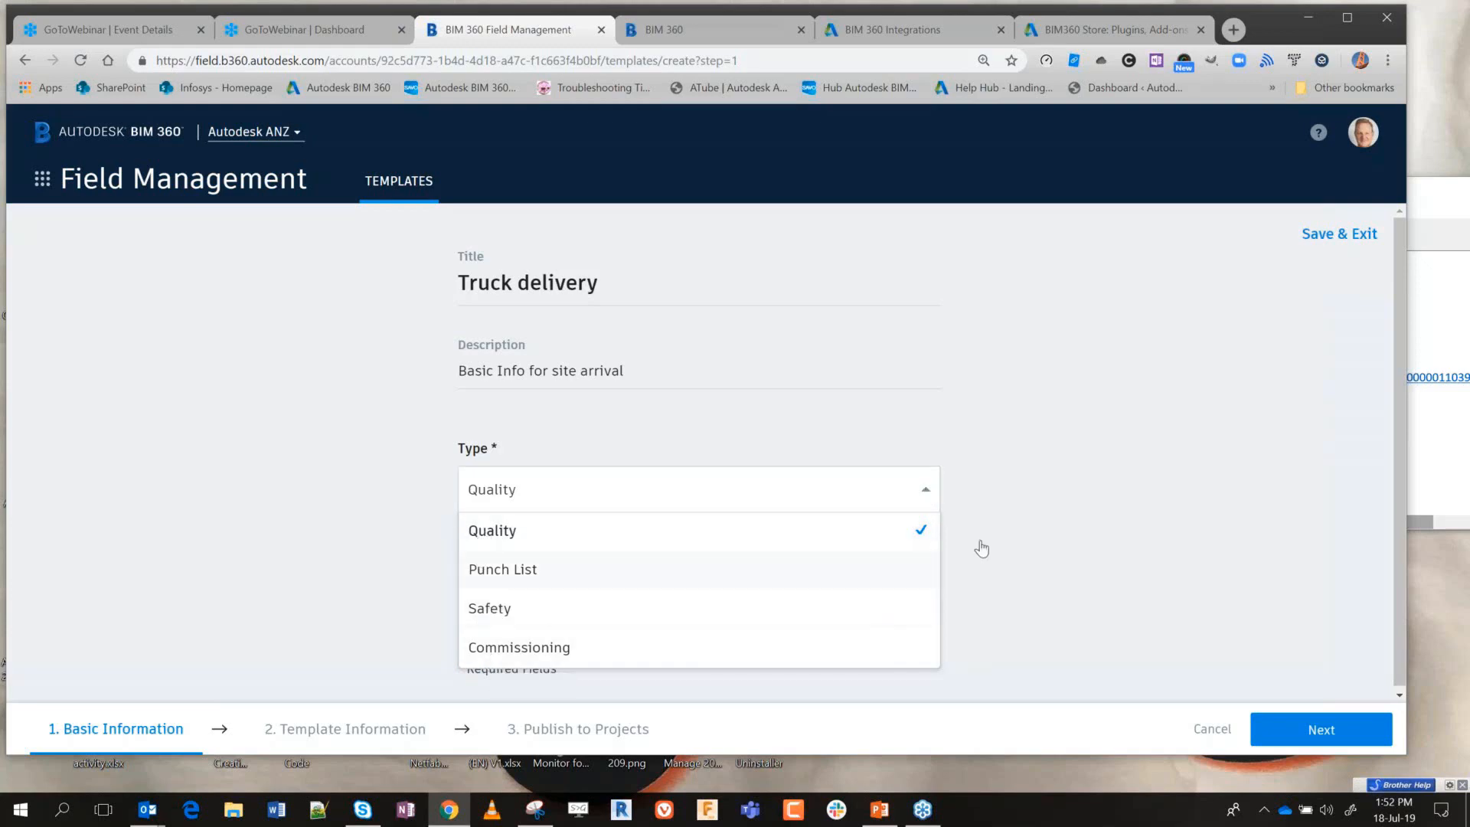
left_click(1272, 403)
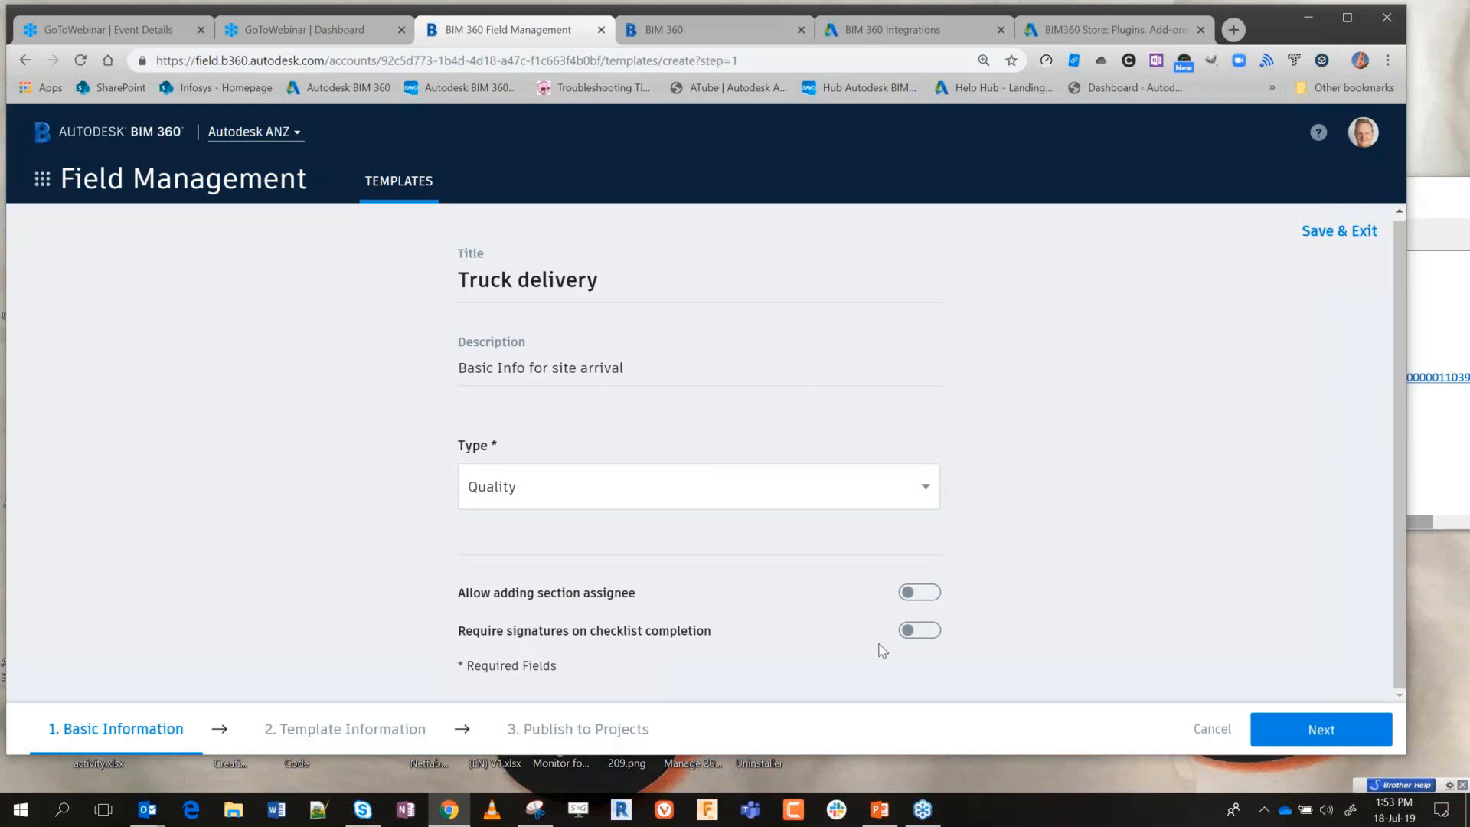
- Proceed to the Truck delivery template's information stage and examine the response types offered for item 1.1
left_click(1318, 729)
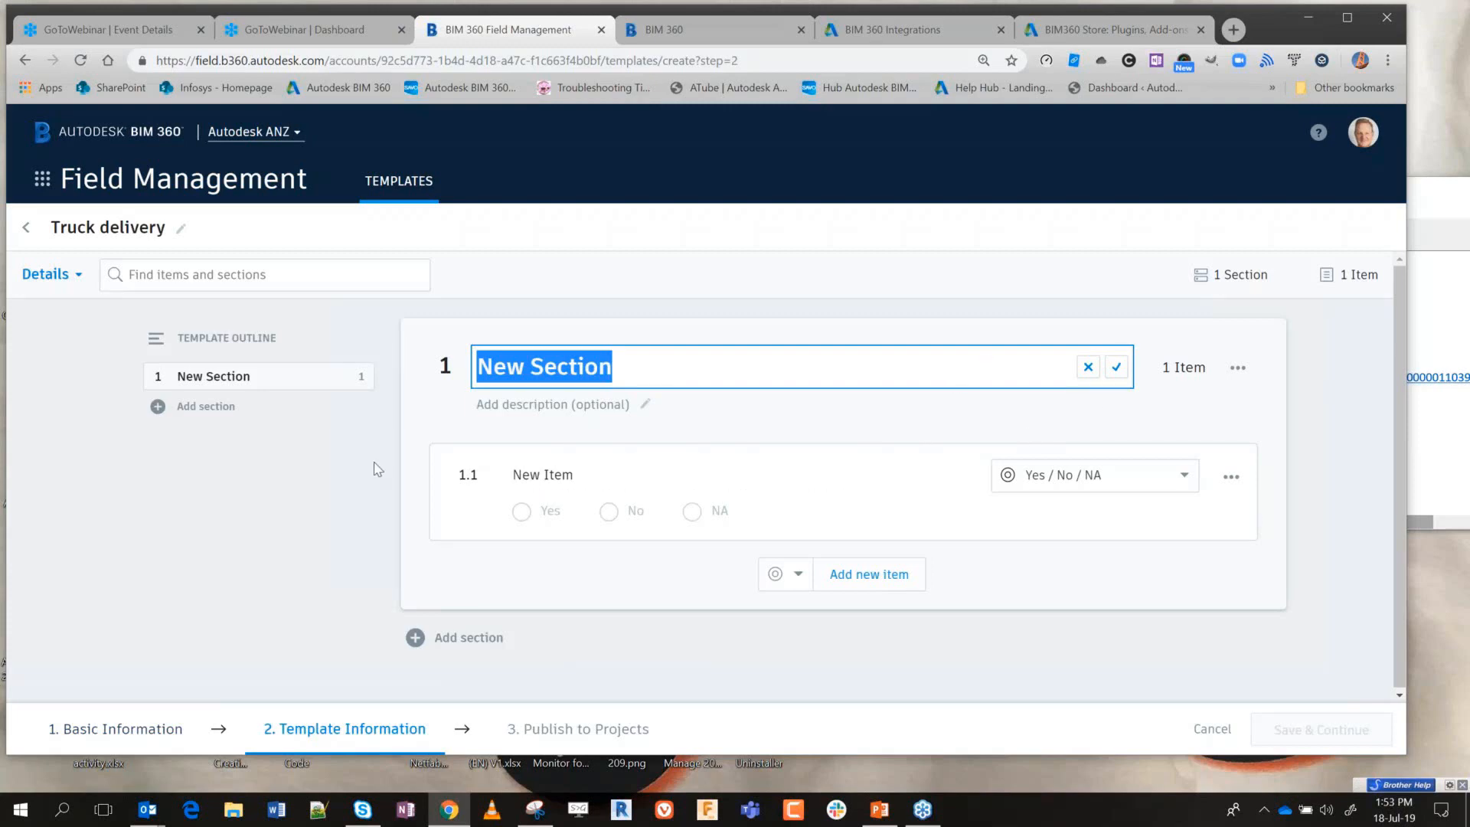
left_click(1179, 478)
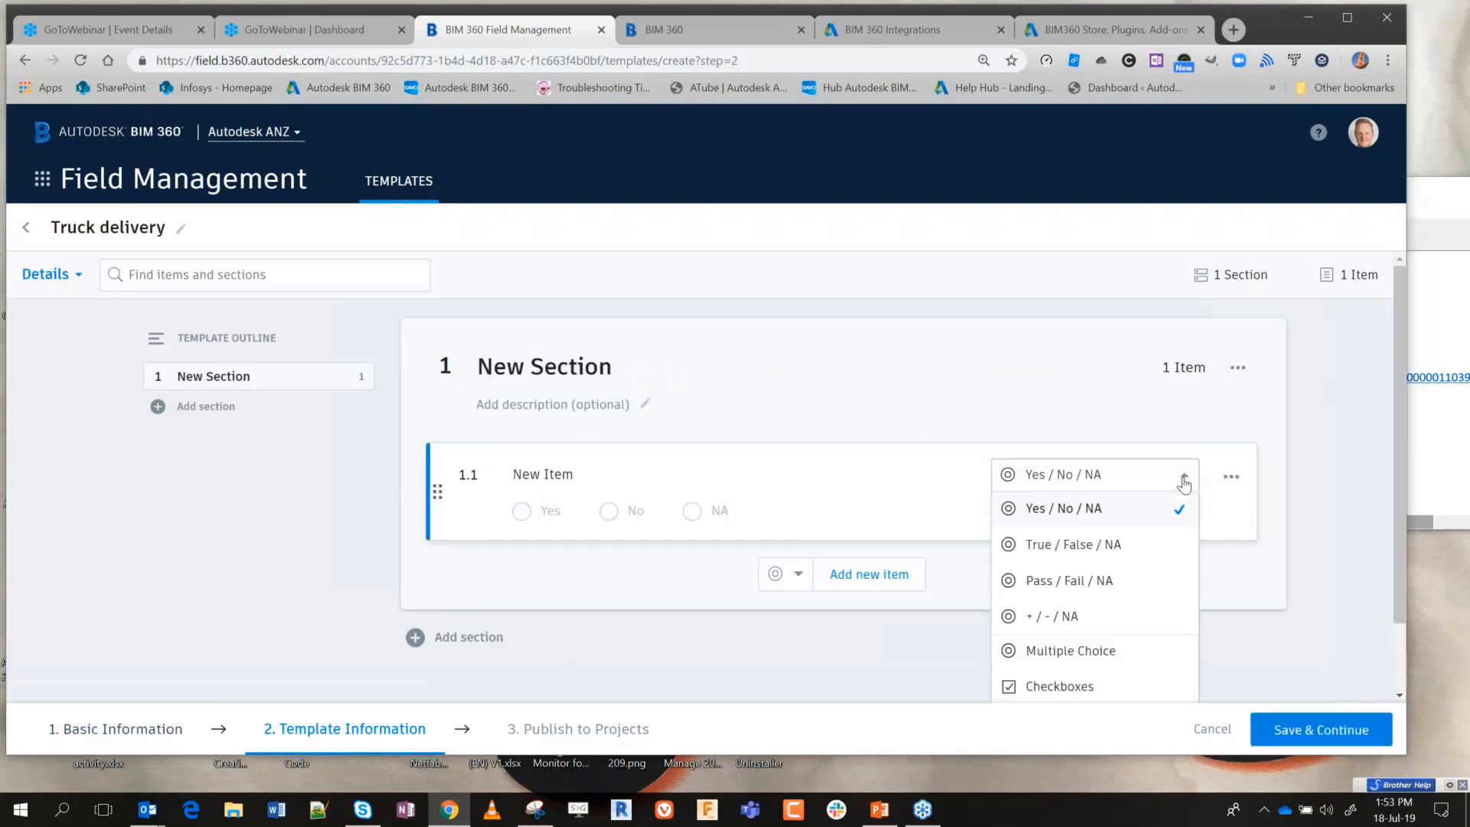
left_click_drag(1399, 402, 1394, 558)
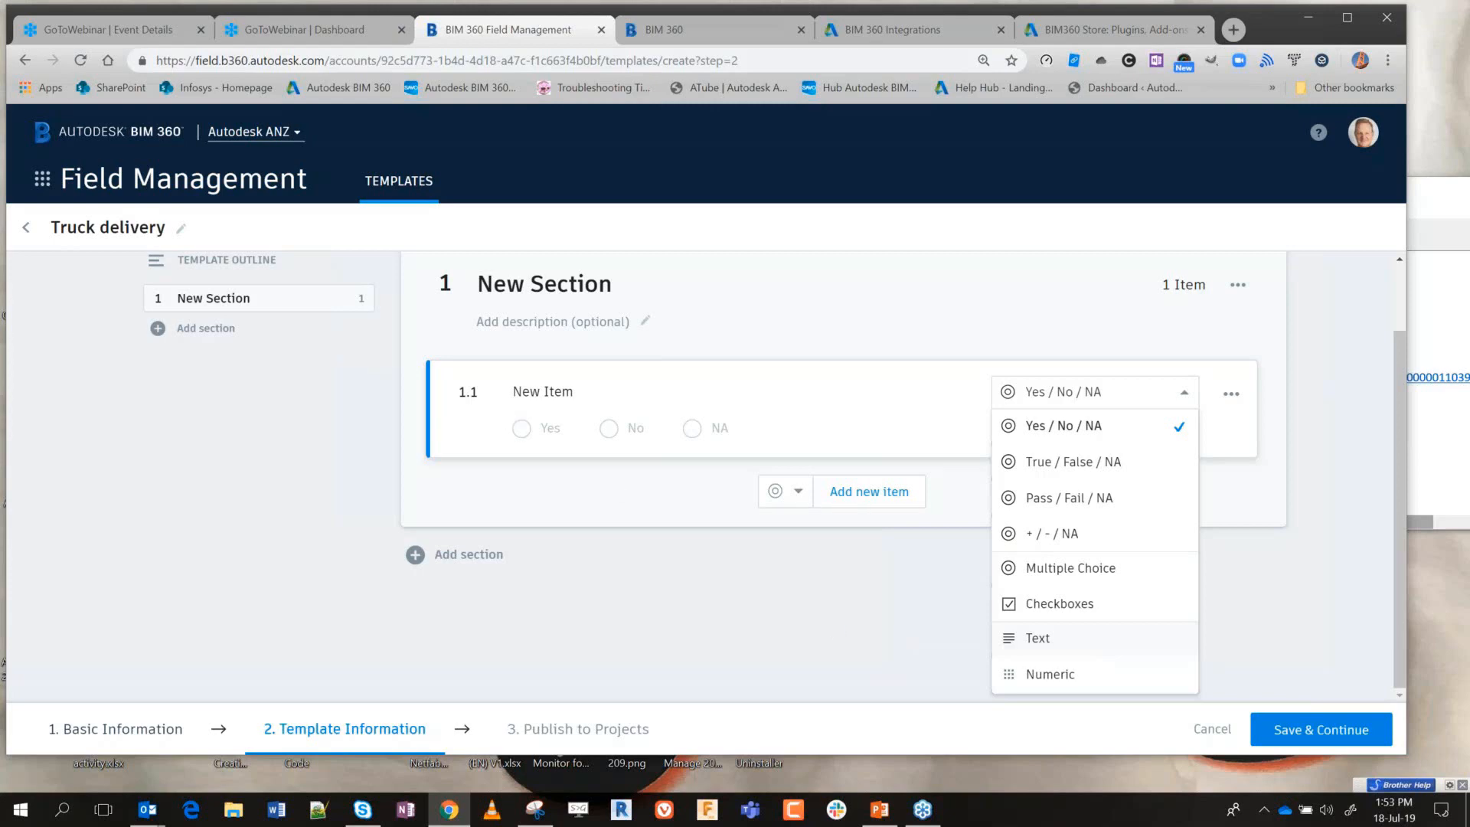
- Switch back to the 00_Allan_demo project, leaving the template wizard without saving
left_click(42, 181)
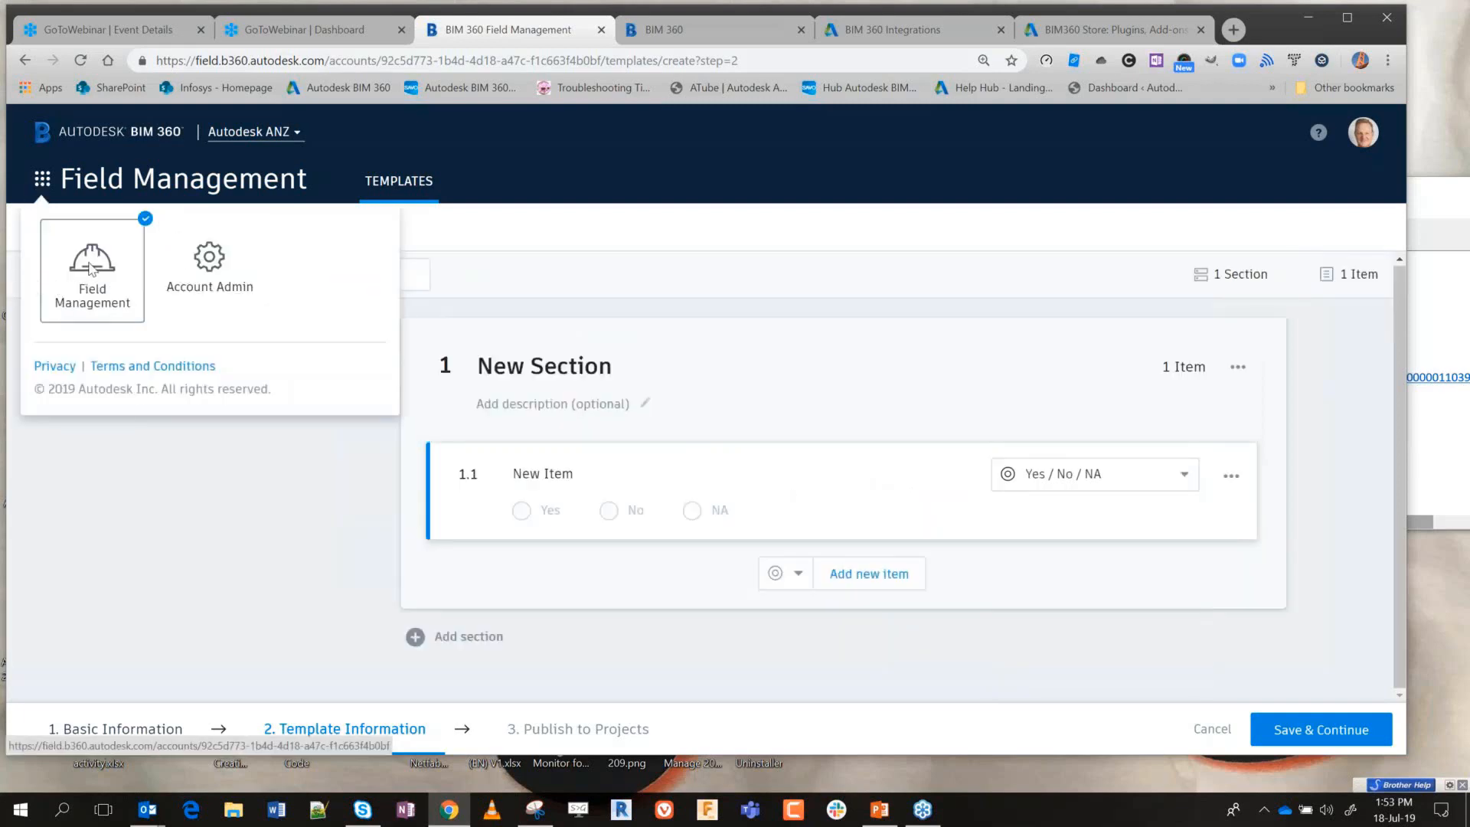
left_click(237, 135)
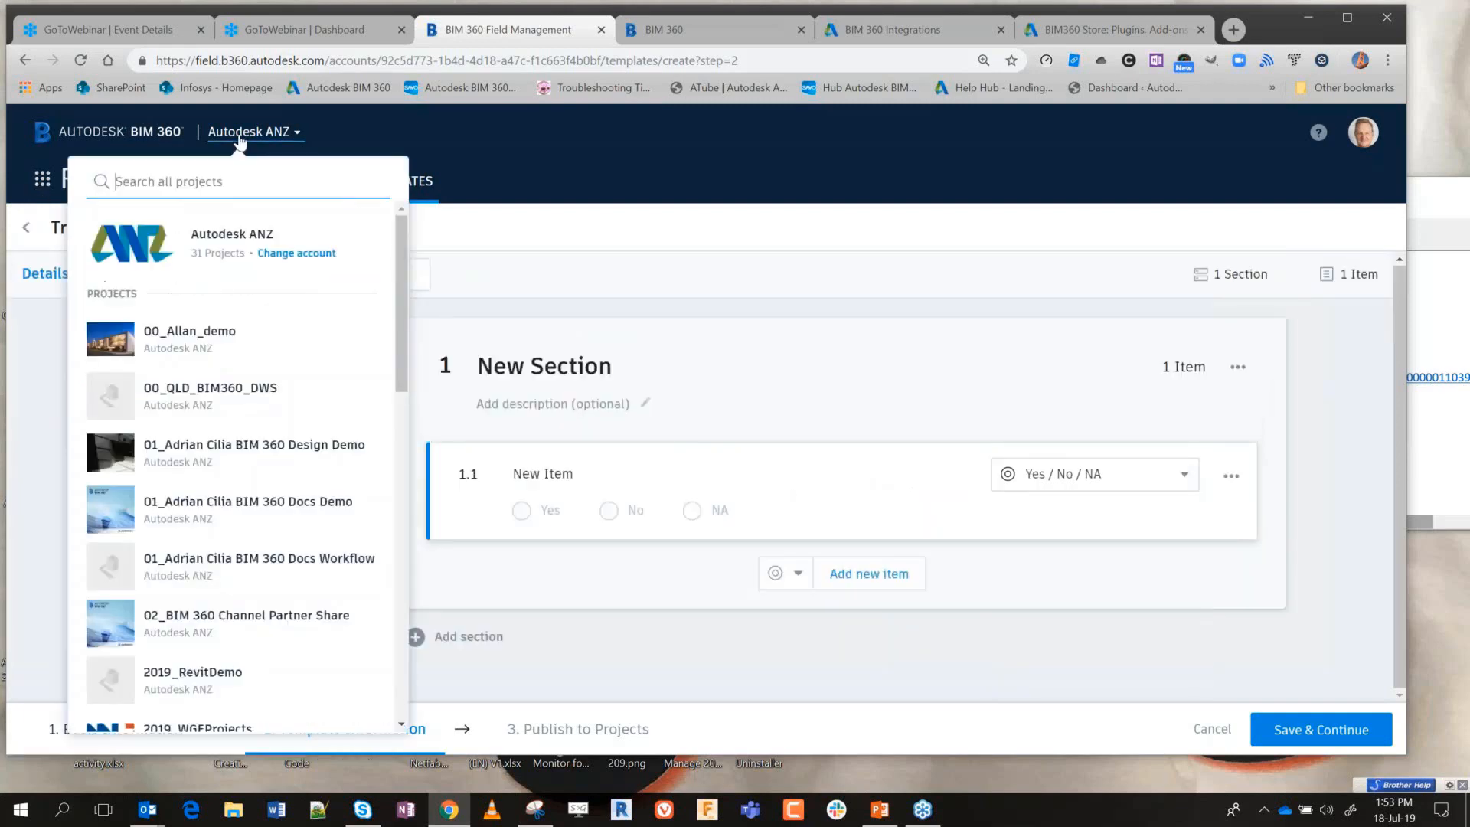
left_click(189, 335)
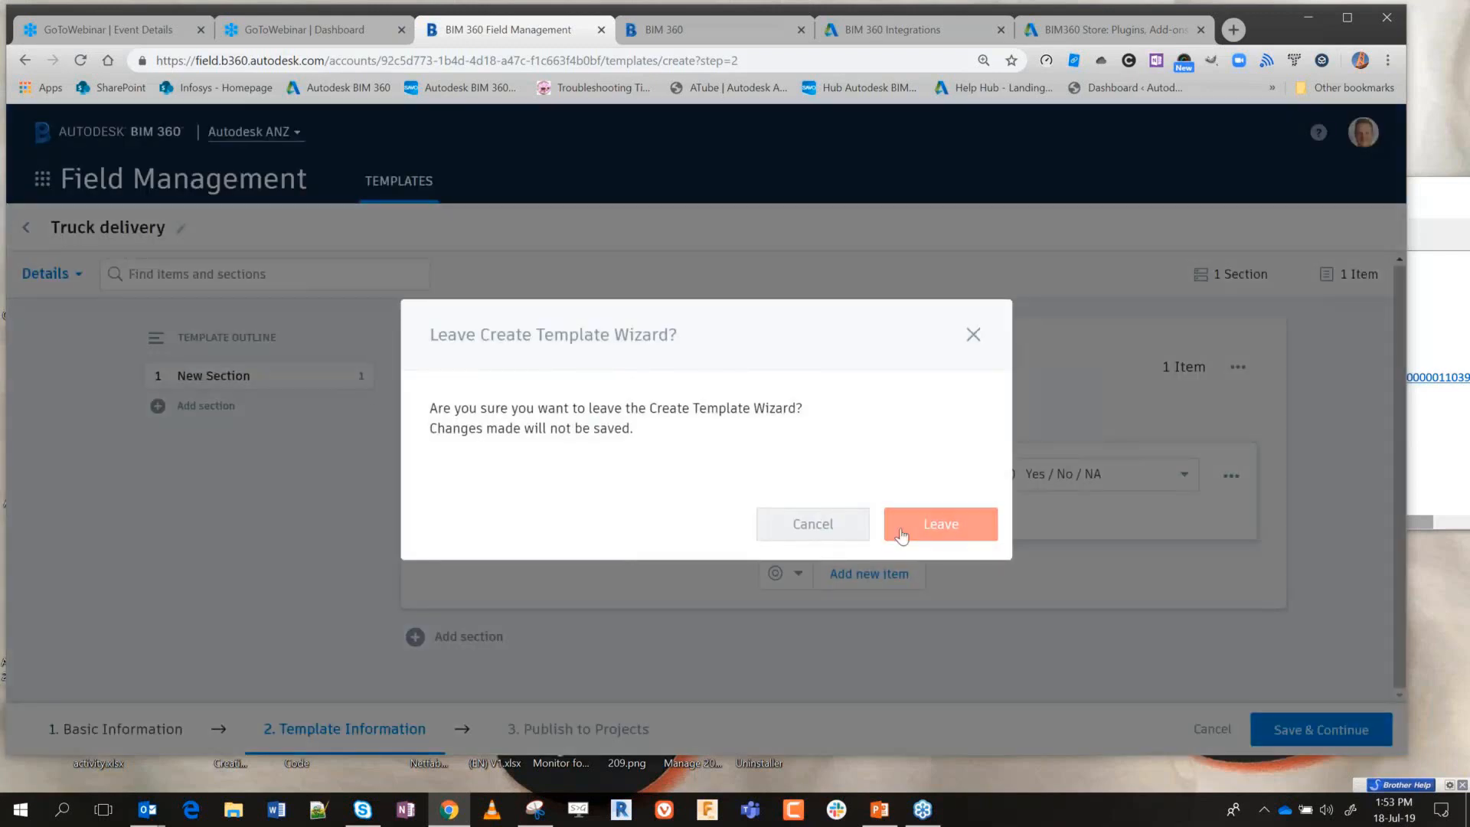
left_click(938, 524)
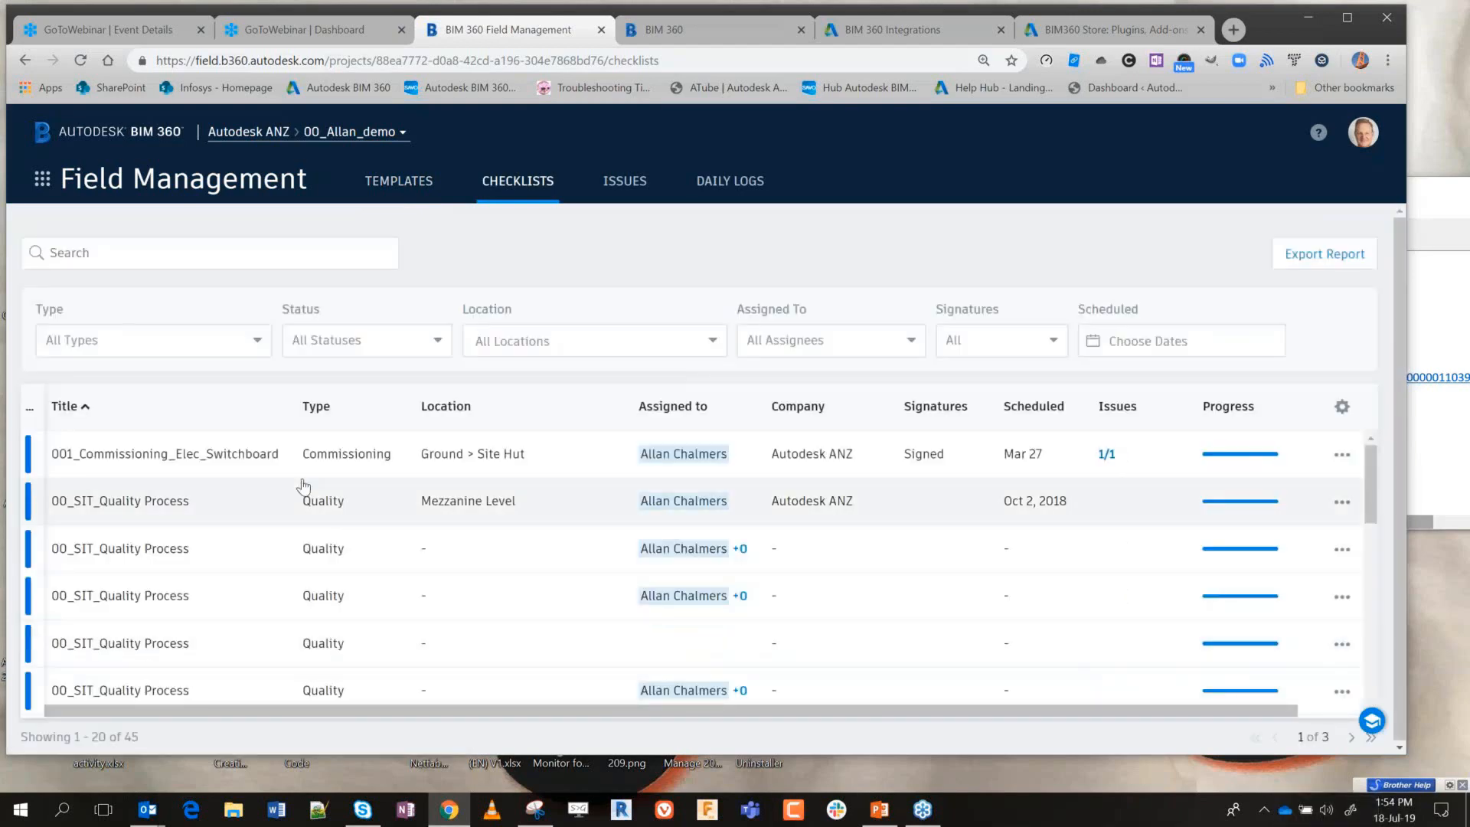
- Filter the project's checklists to the Safety type with the status Not started
left_click(241, 341)
left_click(55, 446)
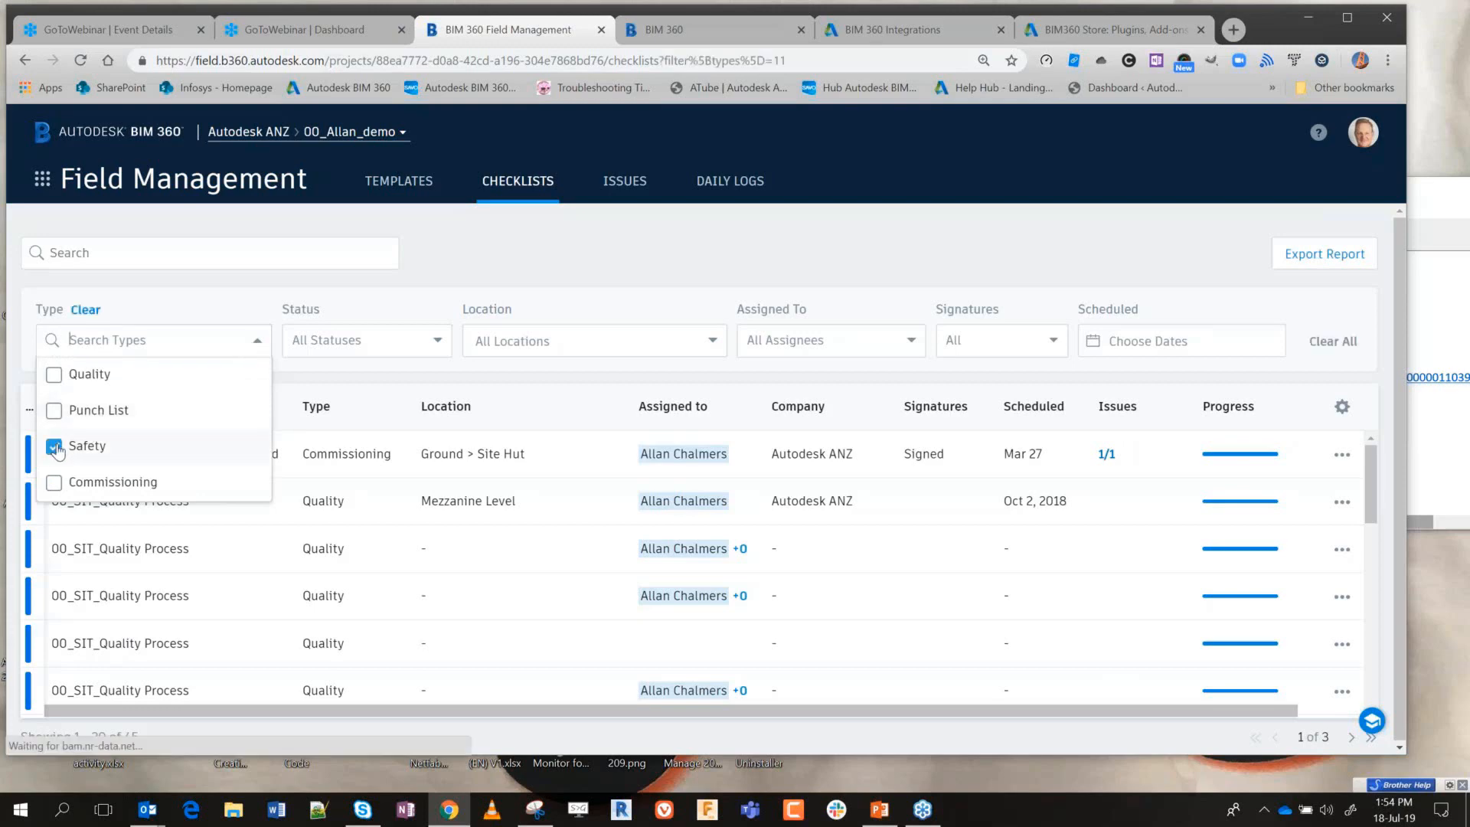
left_click(398, 341)
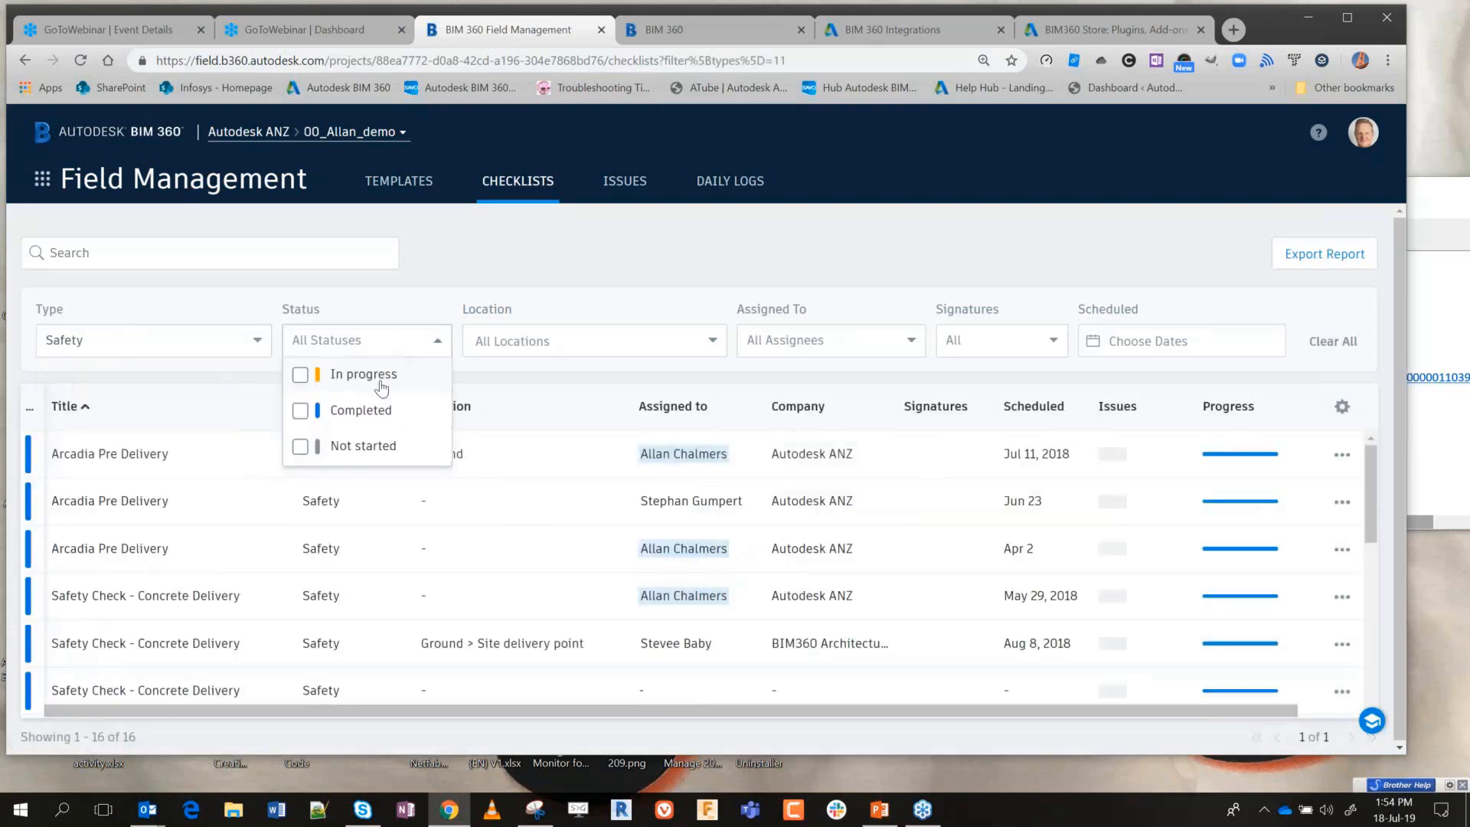
left_click(300, 445)
left_click(588, 234)
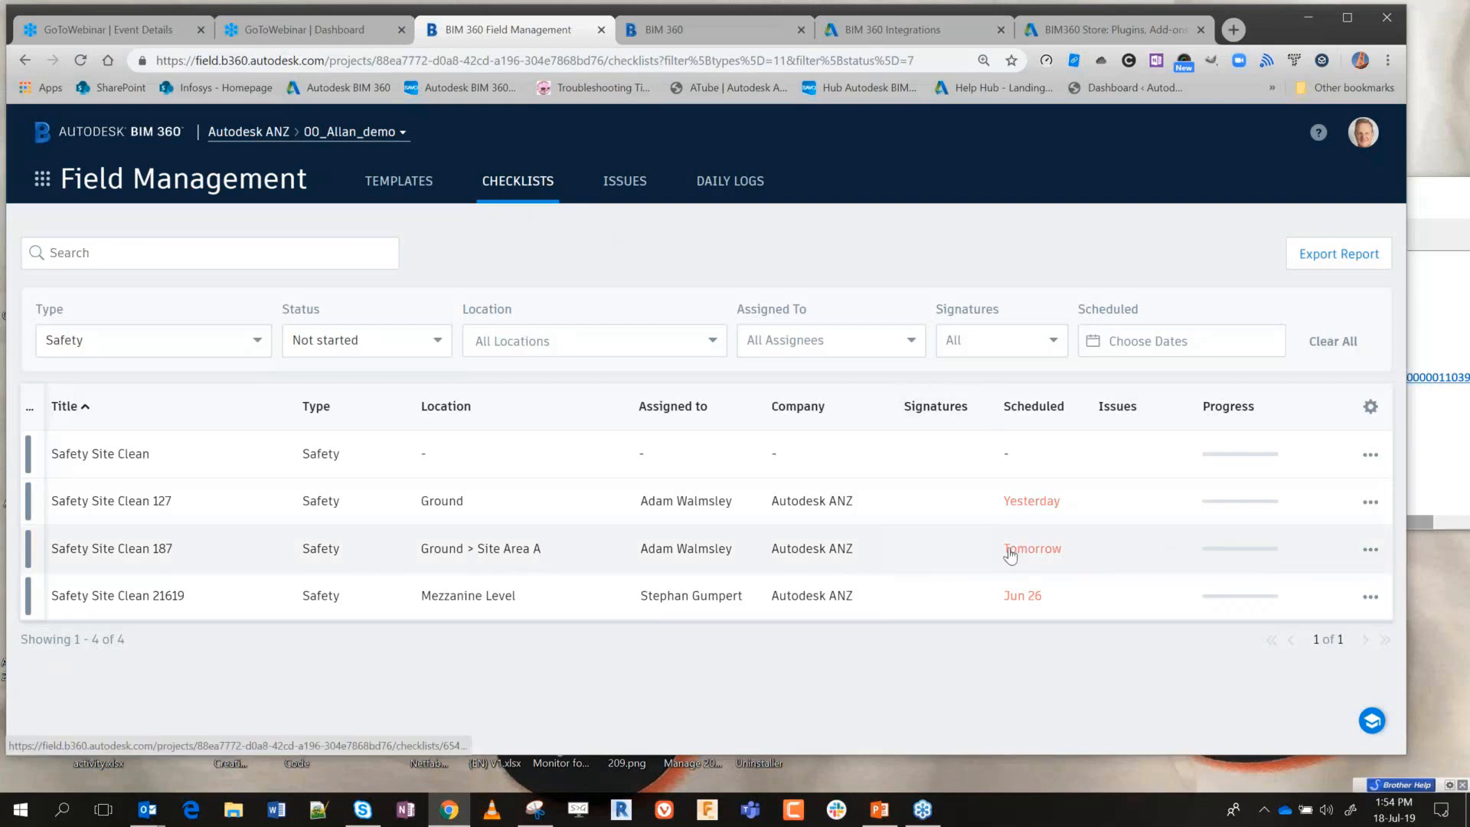
- Open the project's Insight module and review its Safety dashboard
left_click(44, 180)
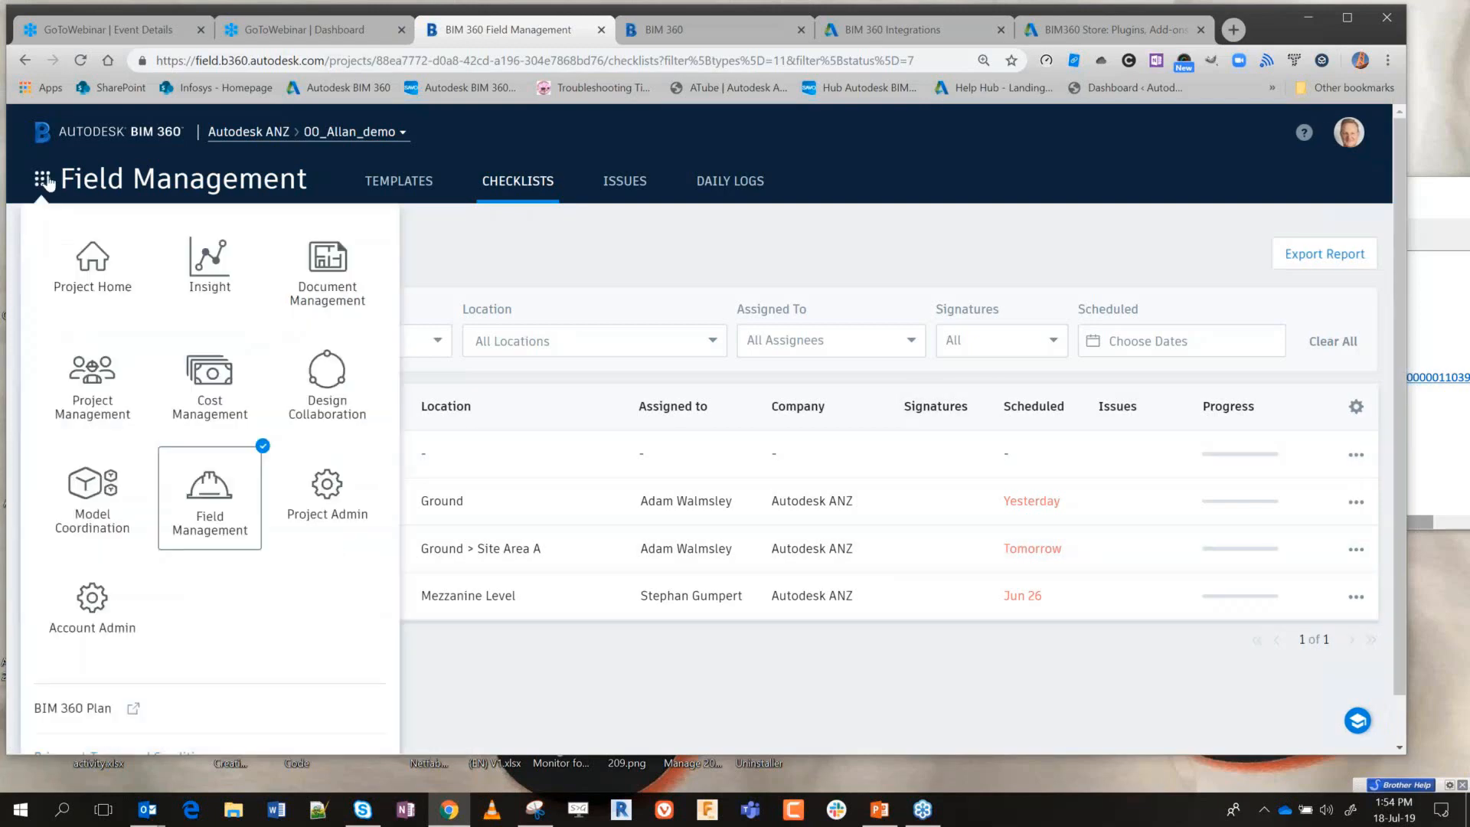
left_click(211, 264)
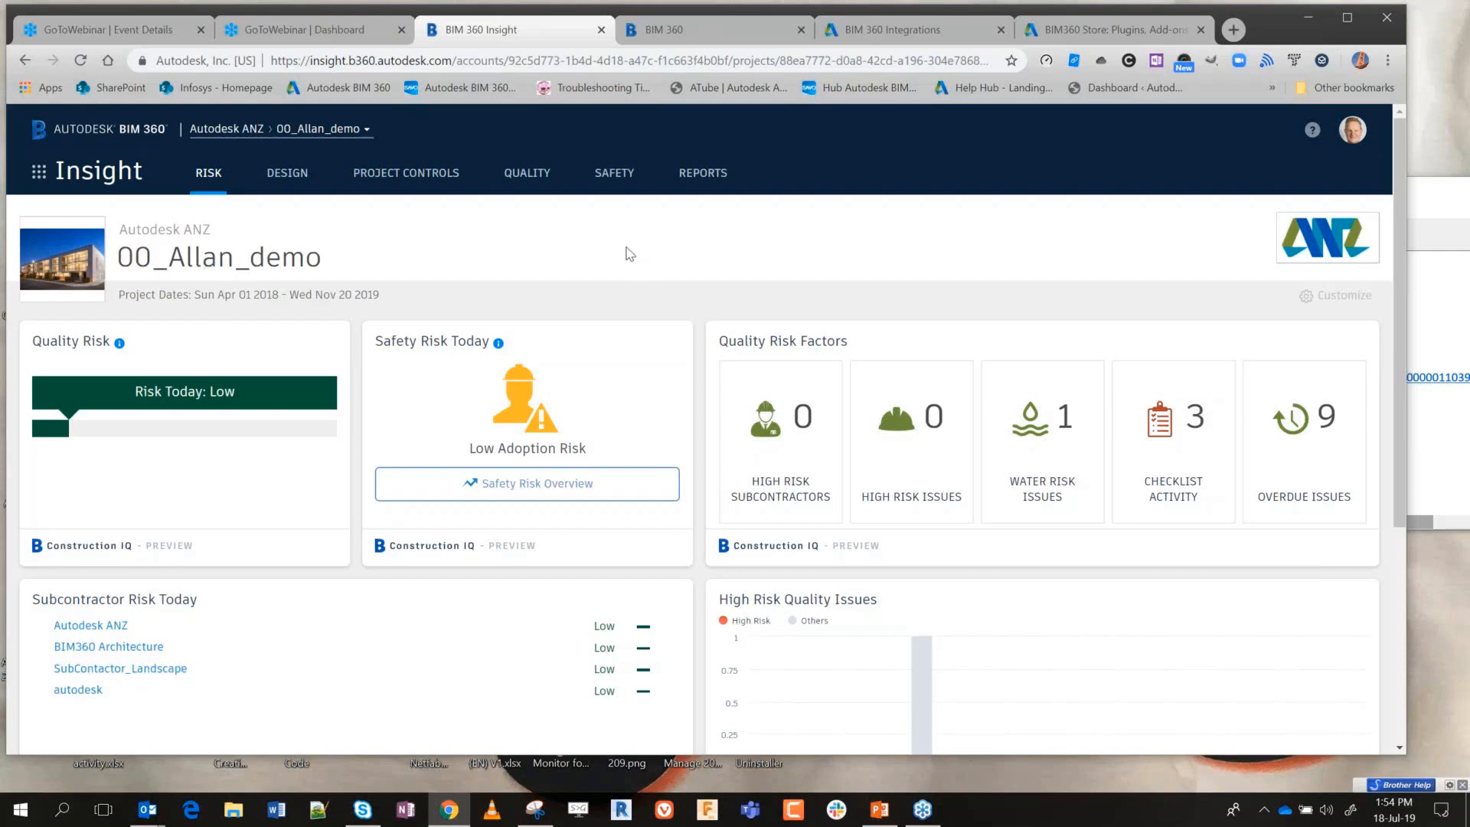
left_click(624, 178)
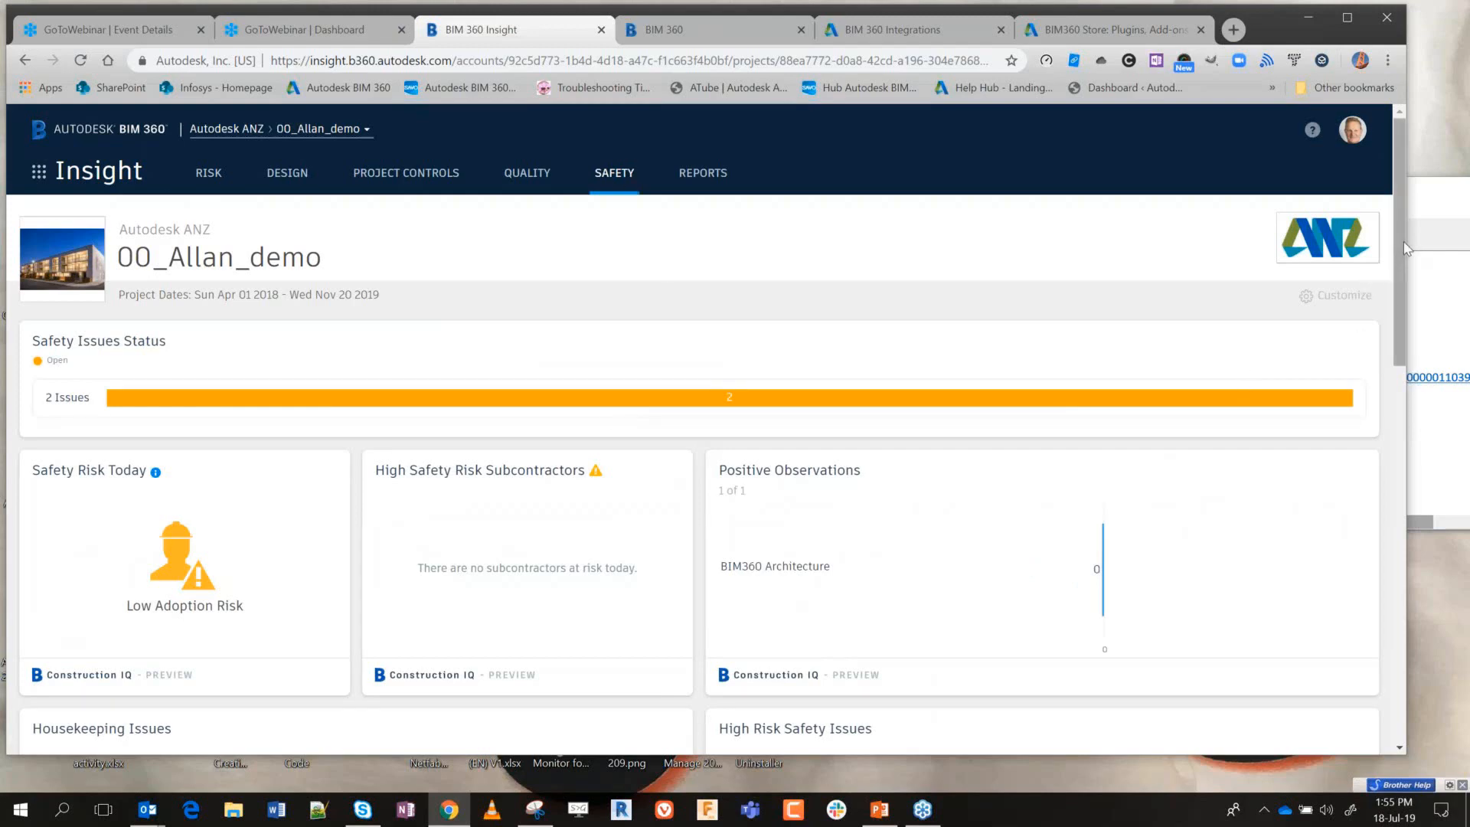
mouse_move(1399, 237)
left_mouse_down()
mouse_move(1408, 400)
mouse_move(1421, 241)
left_mouse_up()
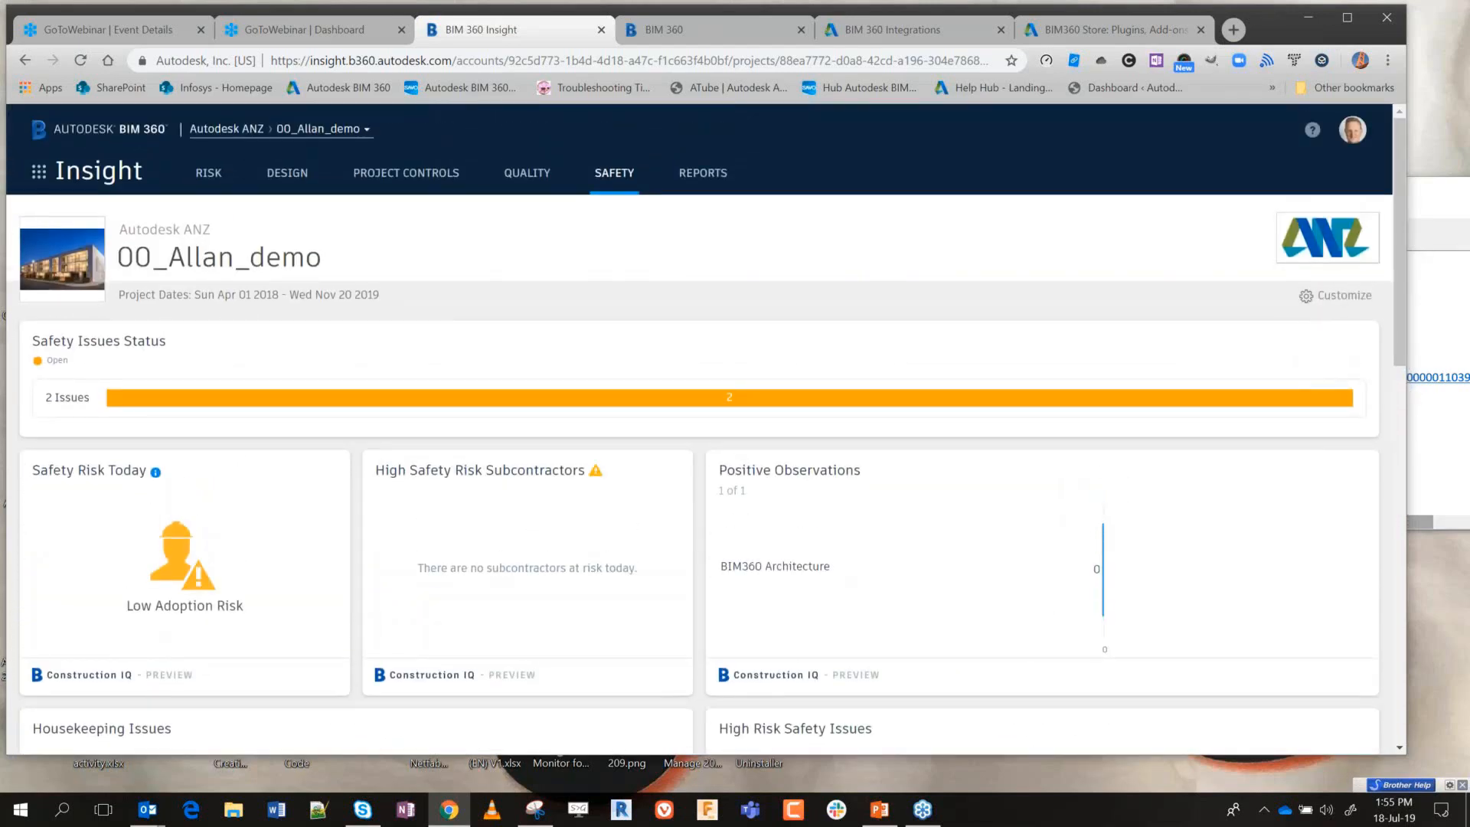
- Start customizing the Safety dashboard and browse the cards available in the Card Library
left_click(1315, 297)
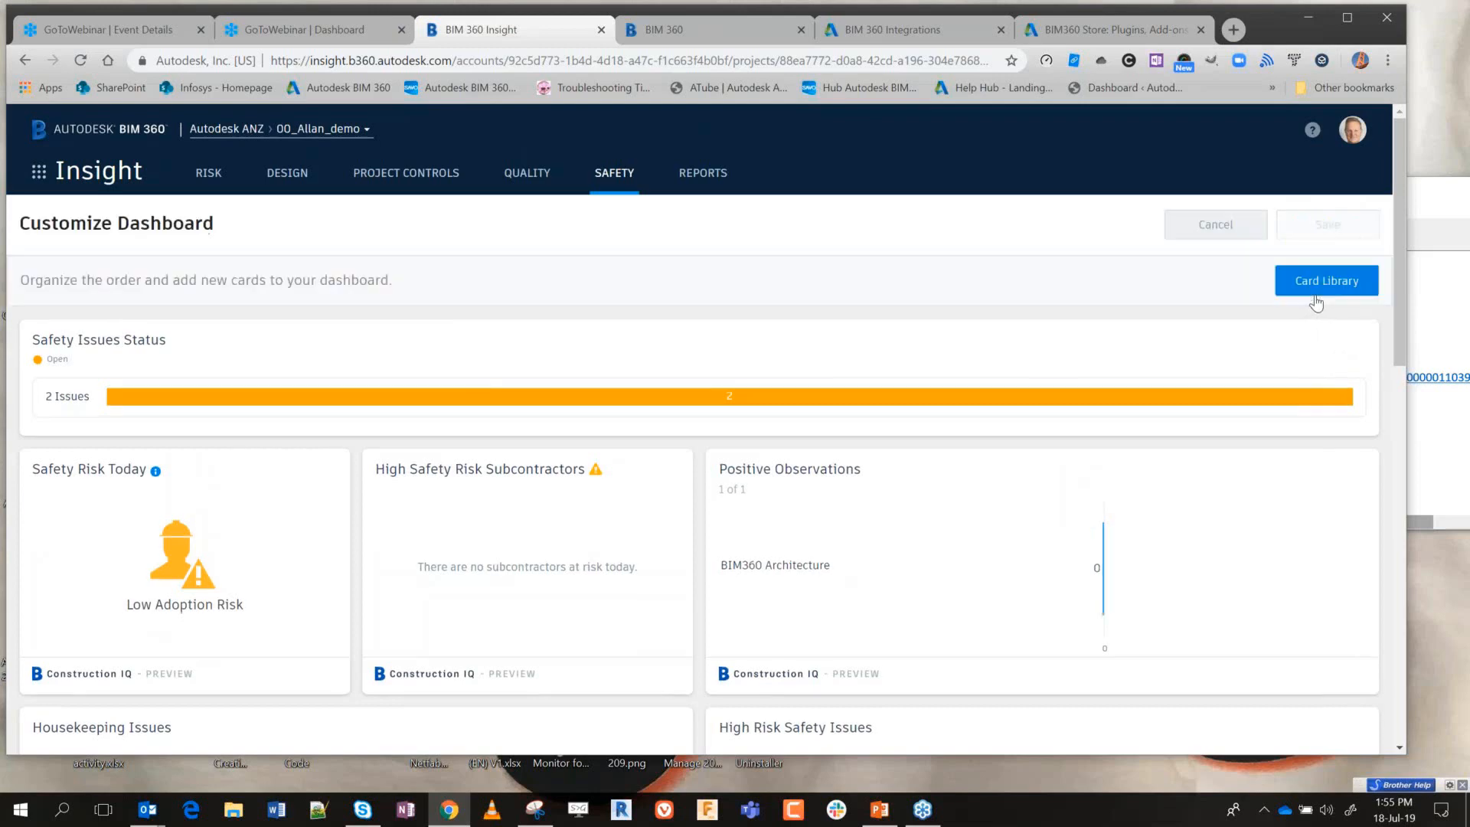
left_click(1317, 289)
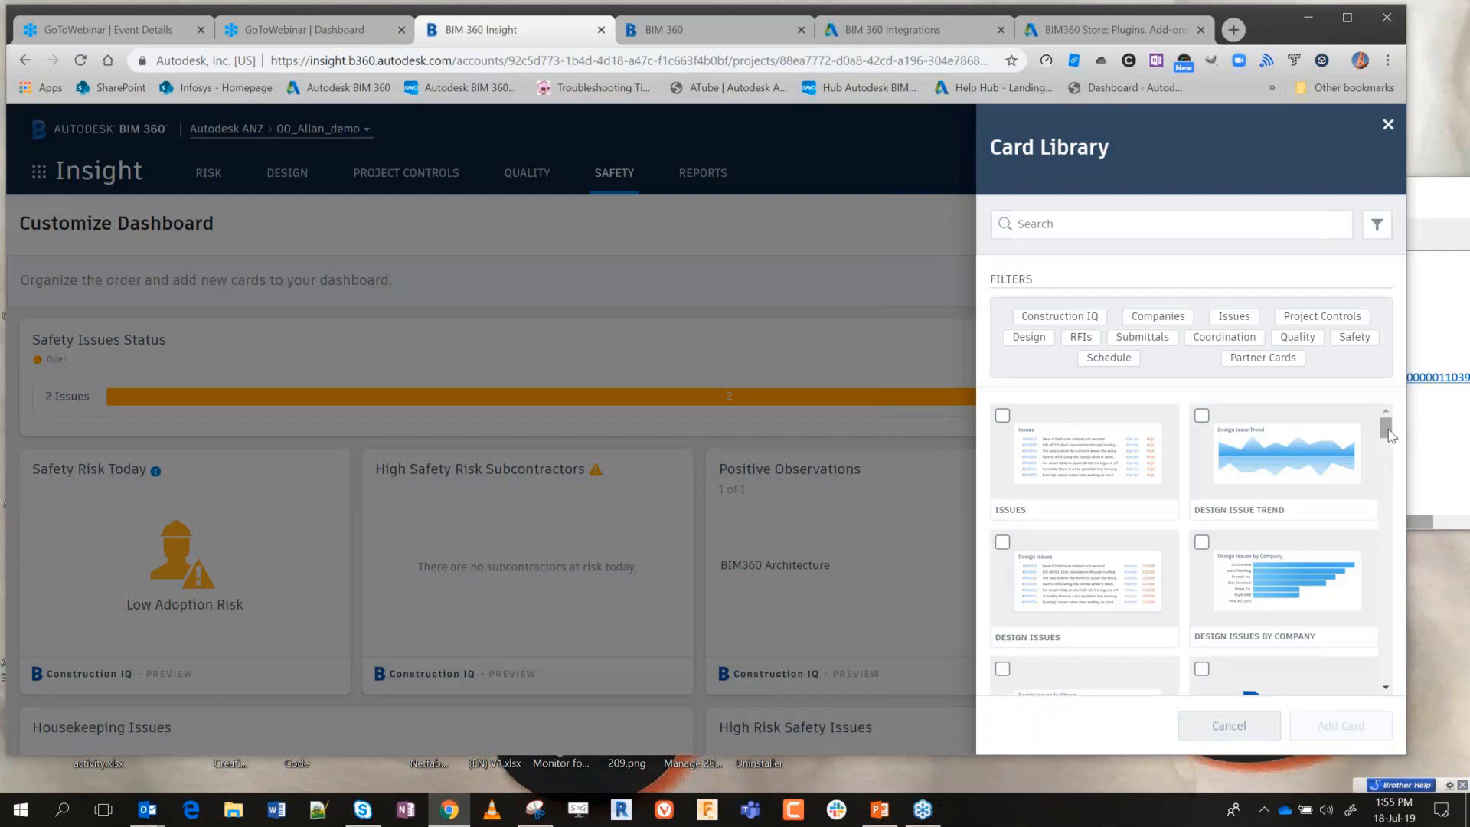
left_click_drag(1387, 433, 1385, 452)
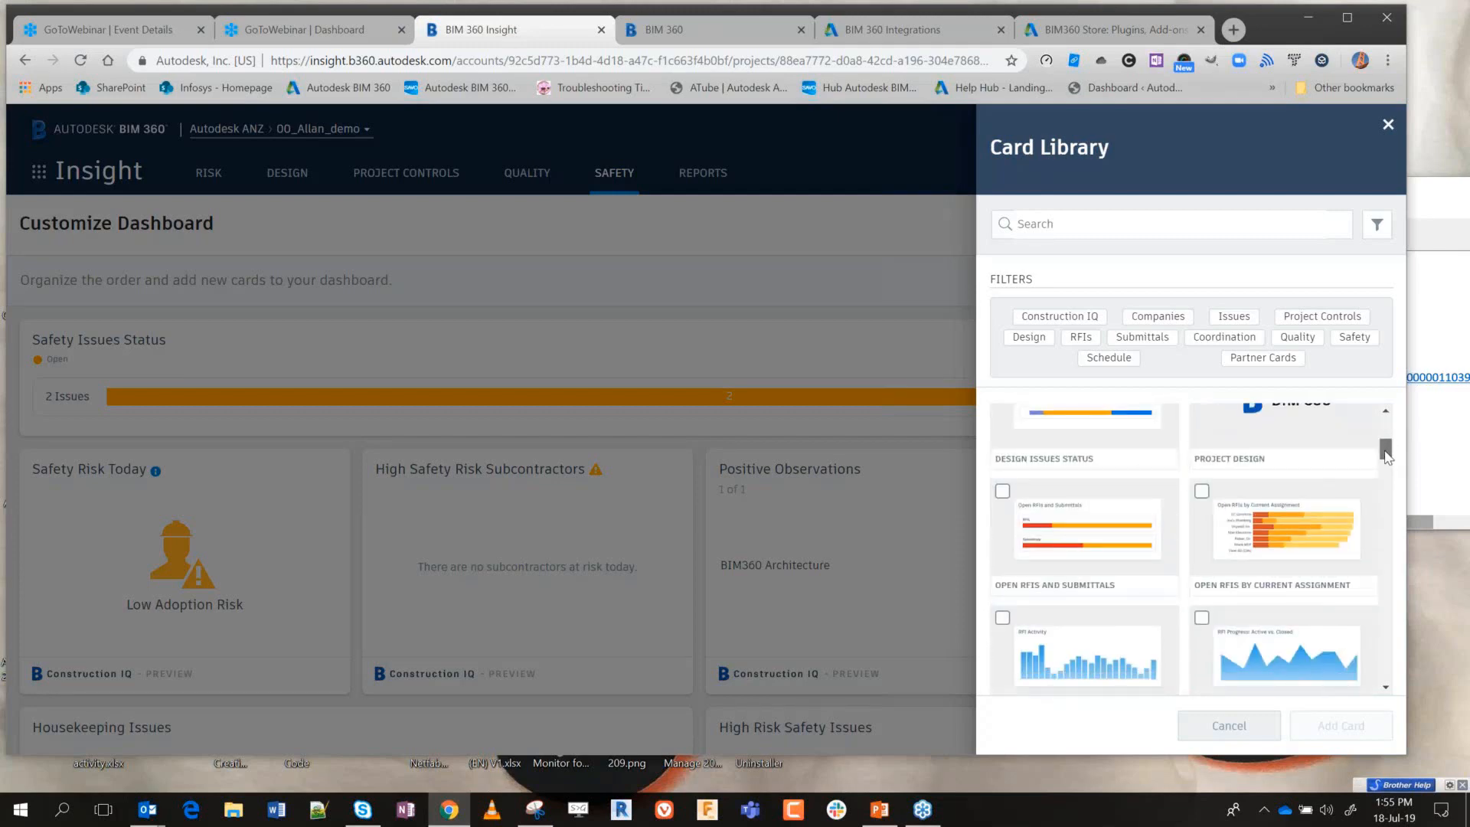
left_click_drag(1385, 452, 1382, 478)
left_click_drag(1386, 506, 1413, 440)
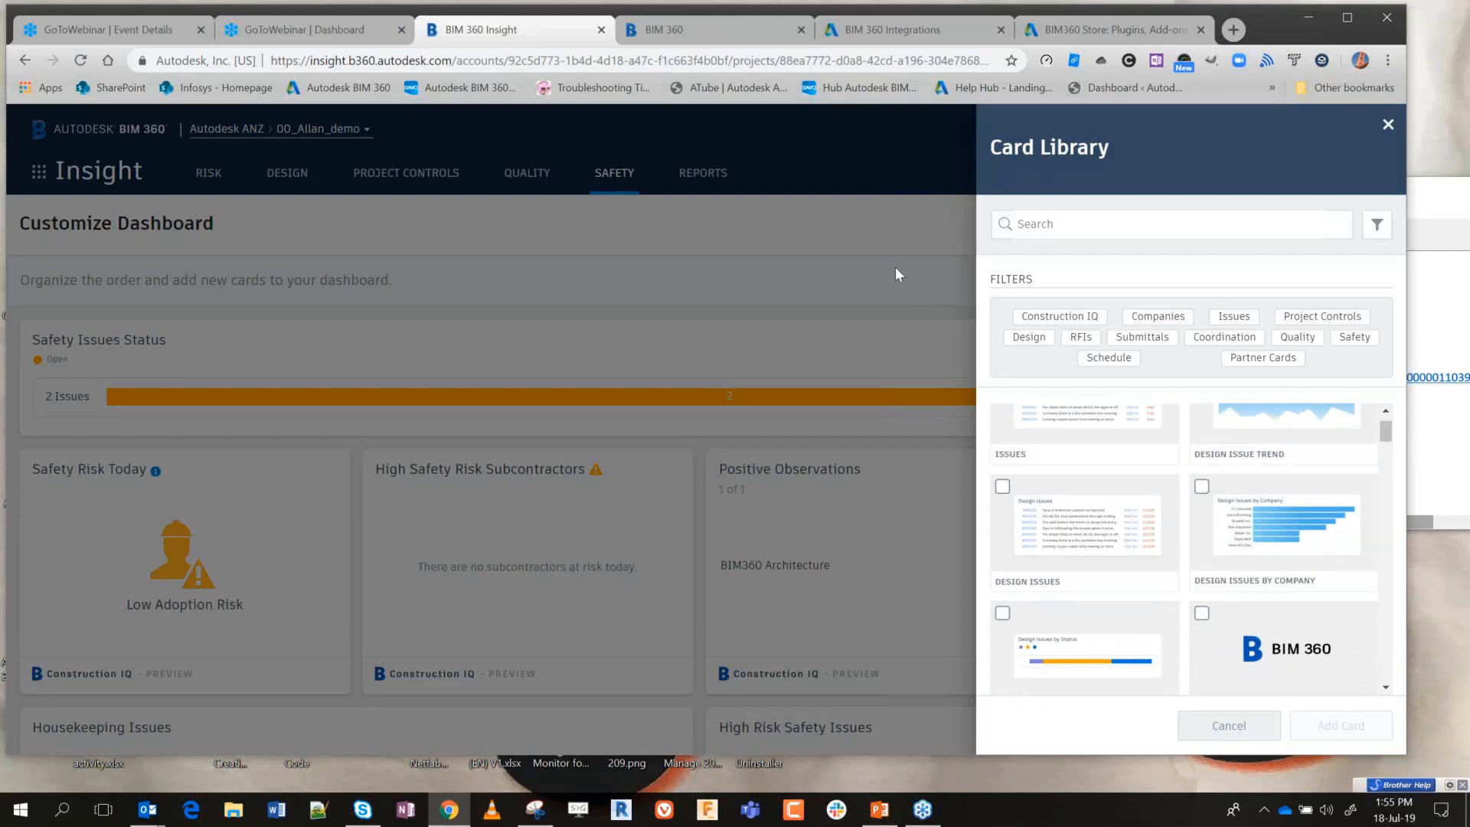
- Switch to the BIM 360 Integrations page and look through the featured partner apps for the account
left_click(890, 34)
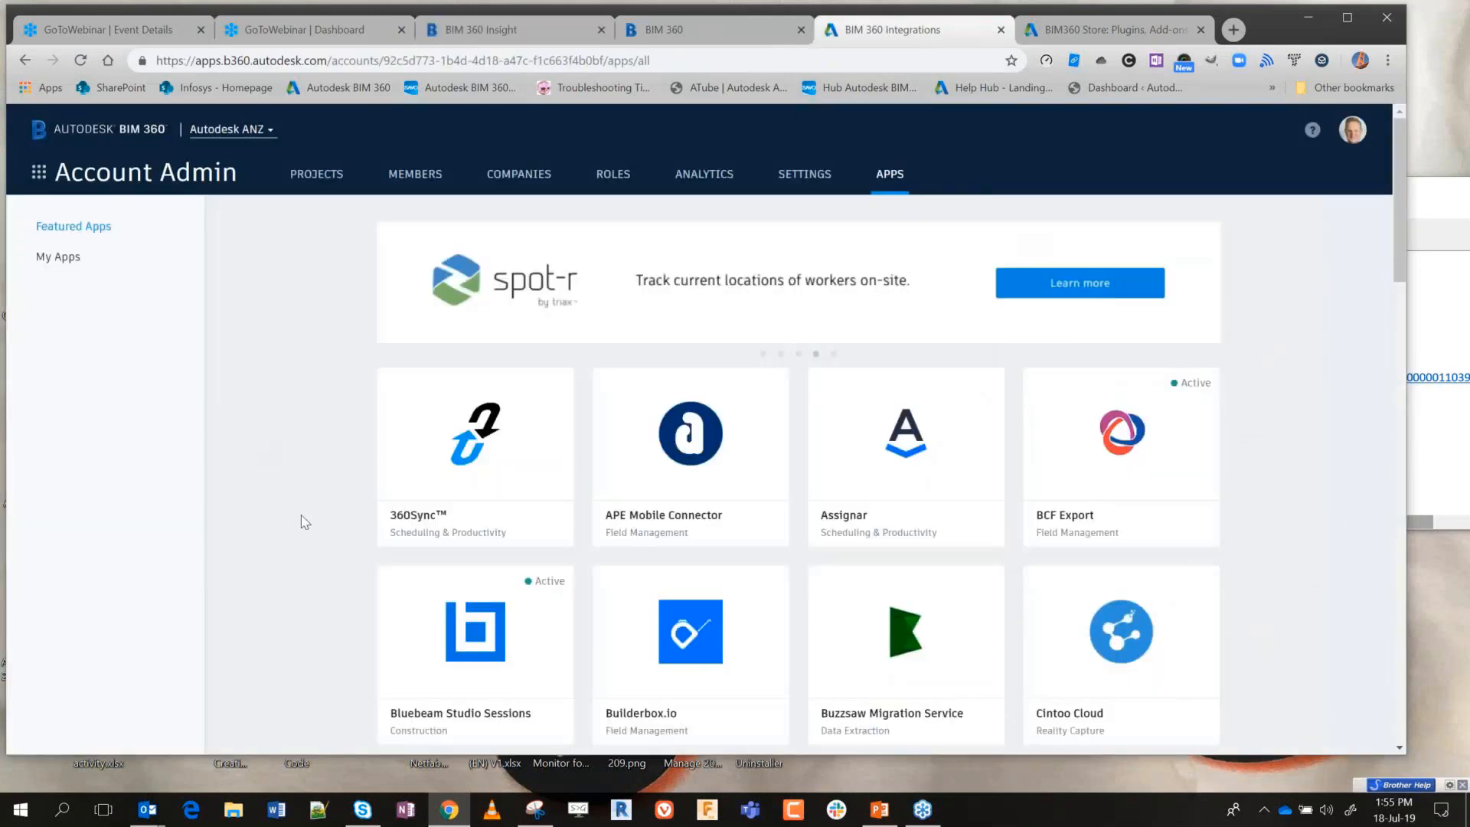
scroll(302, 484, "down", 6)
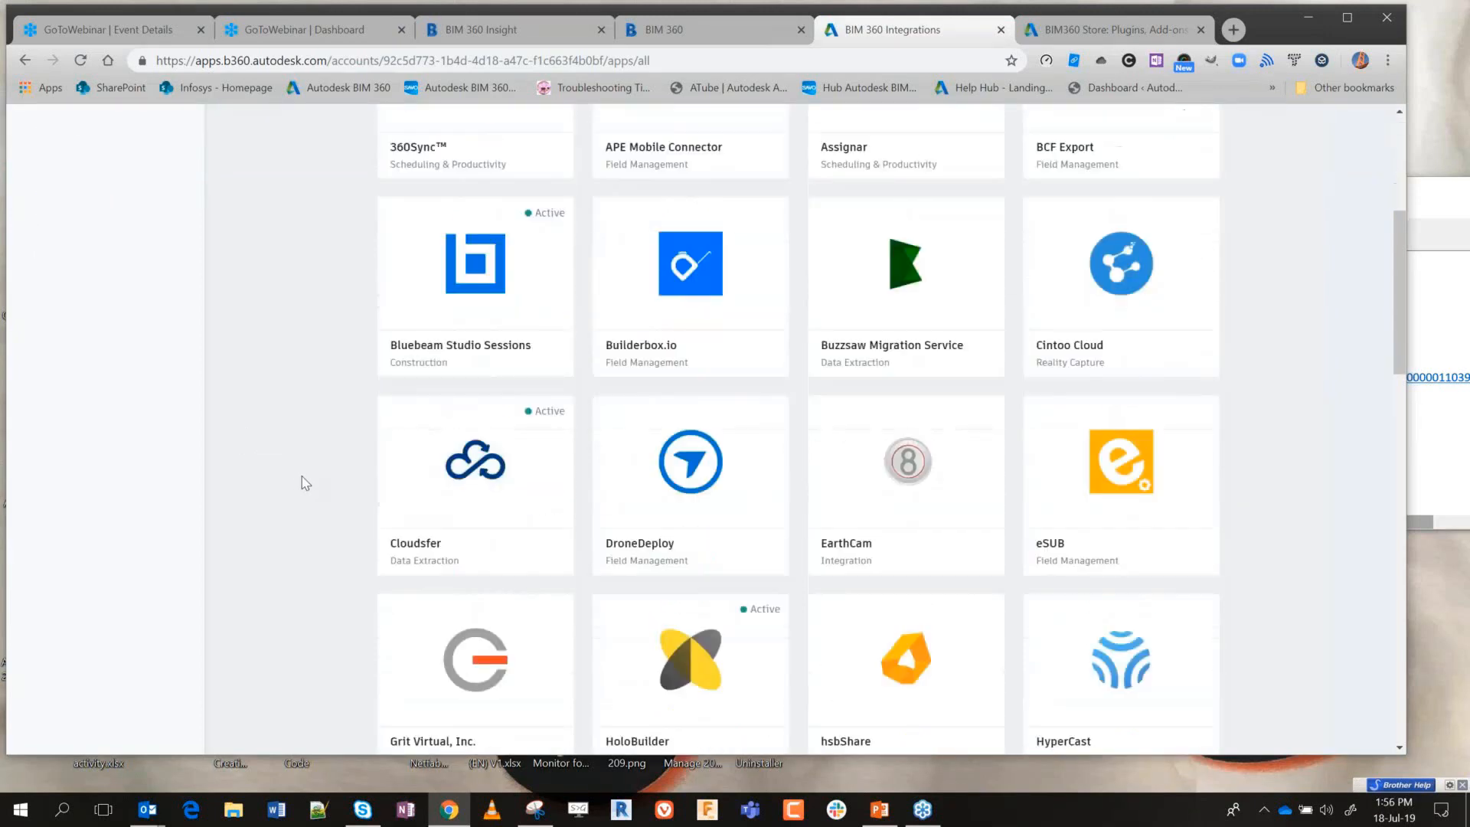
scroll(306, 482, "down", 6)
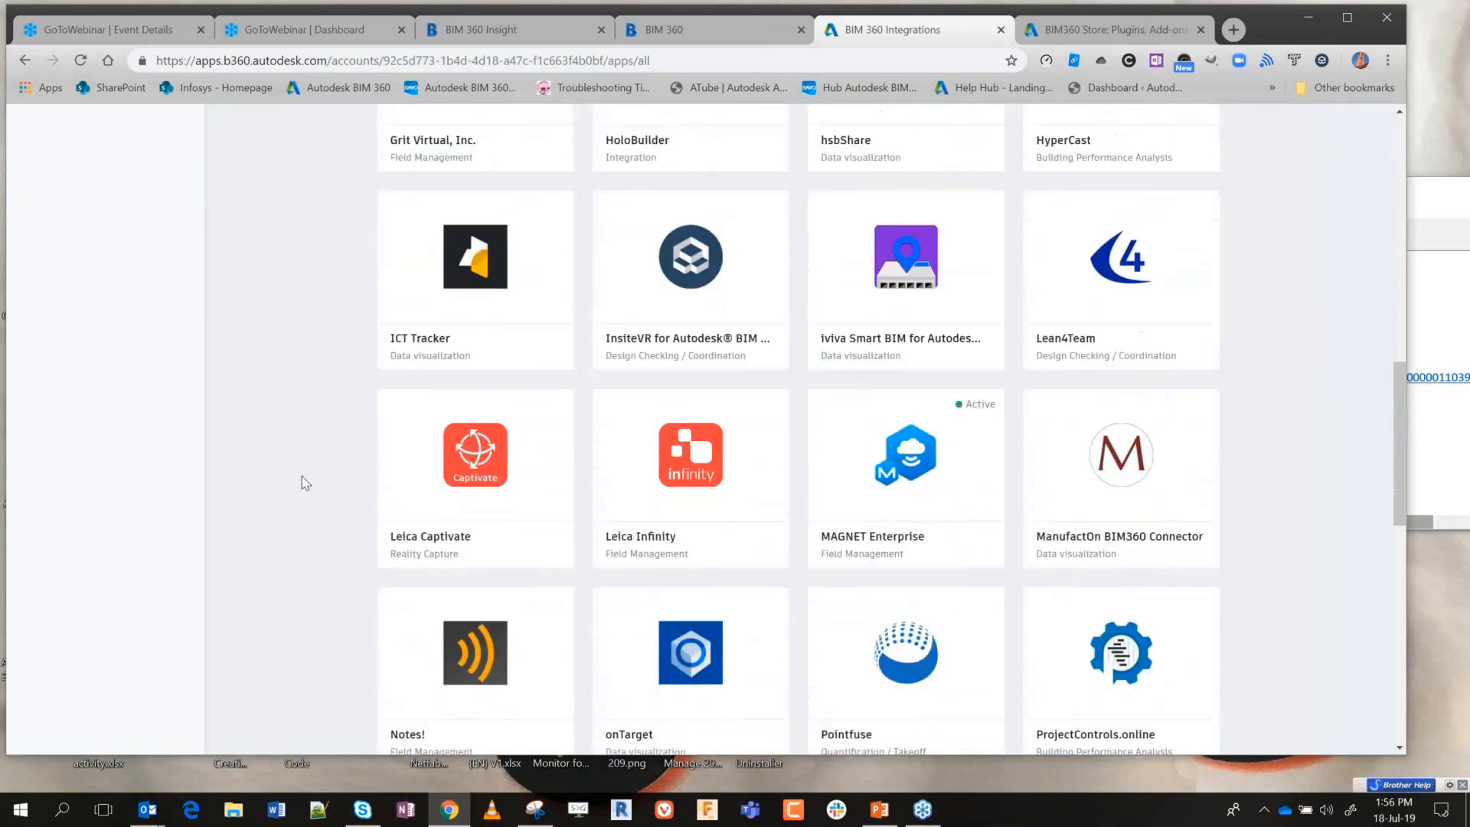
scroll(306, 482, "down", 3)
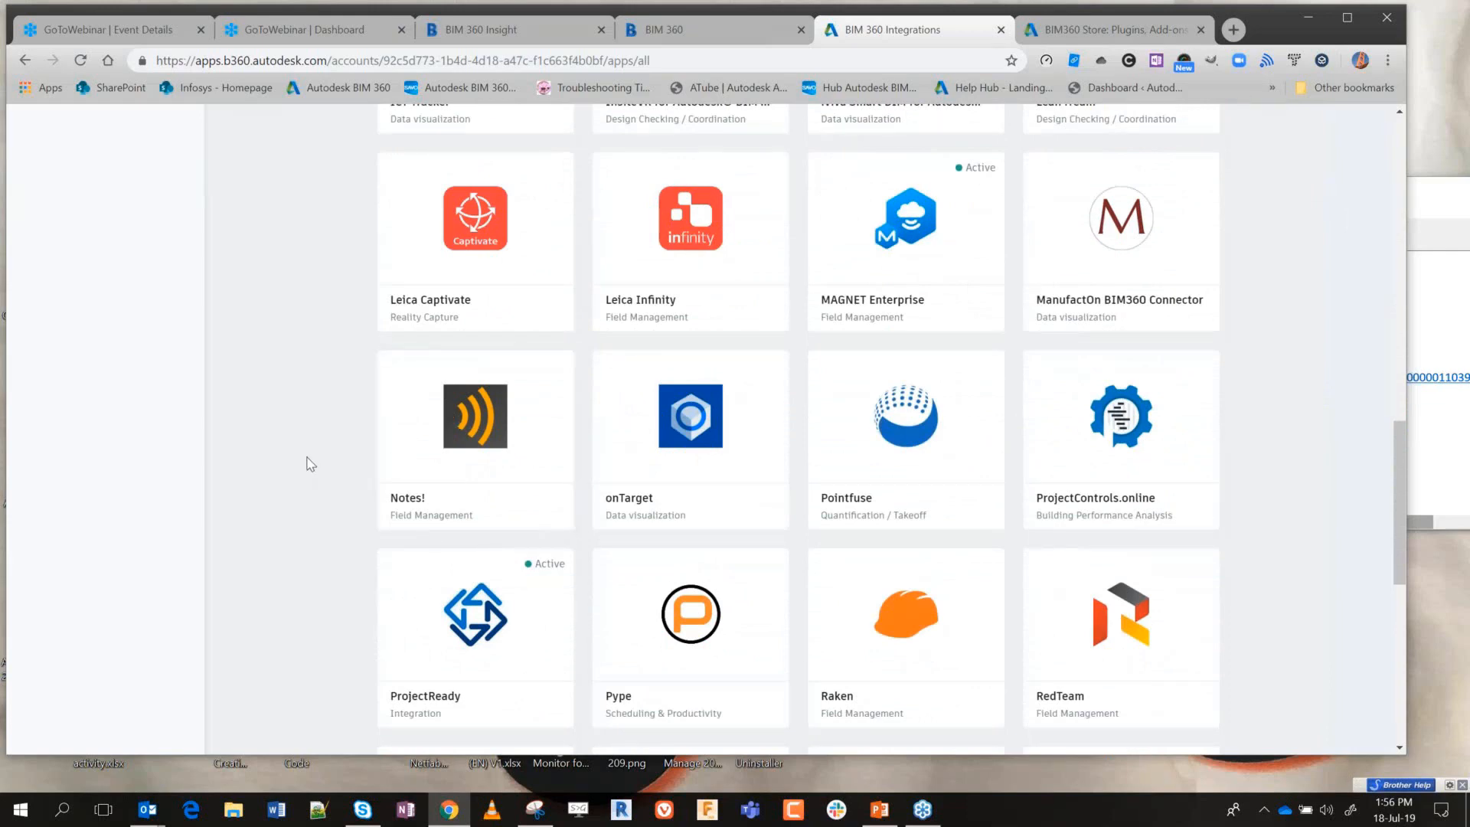
scroll(310, 464, "up", 5)
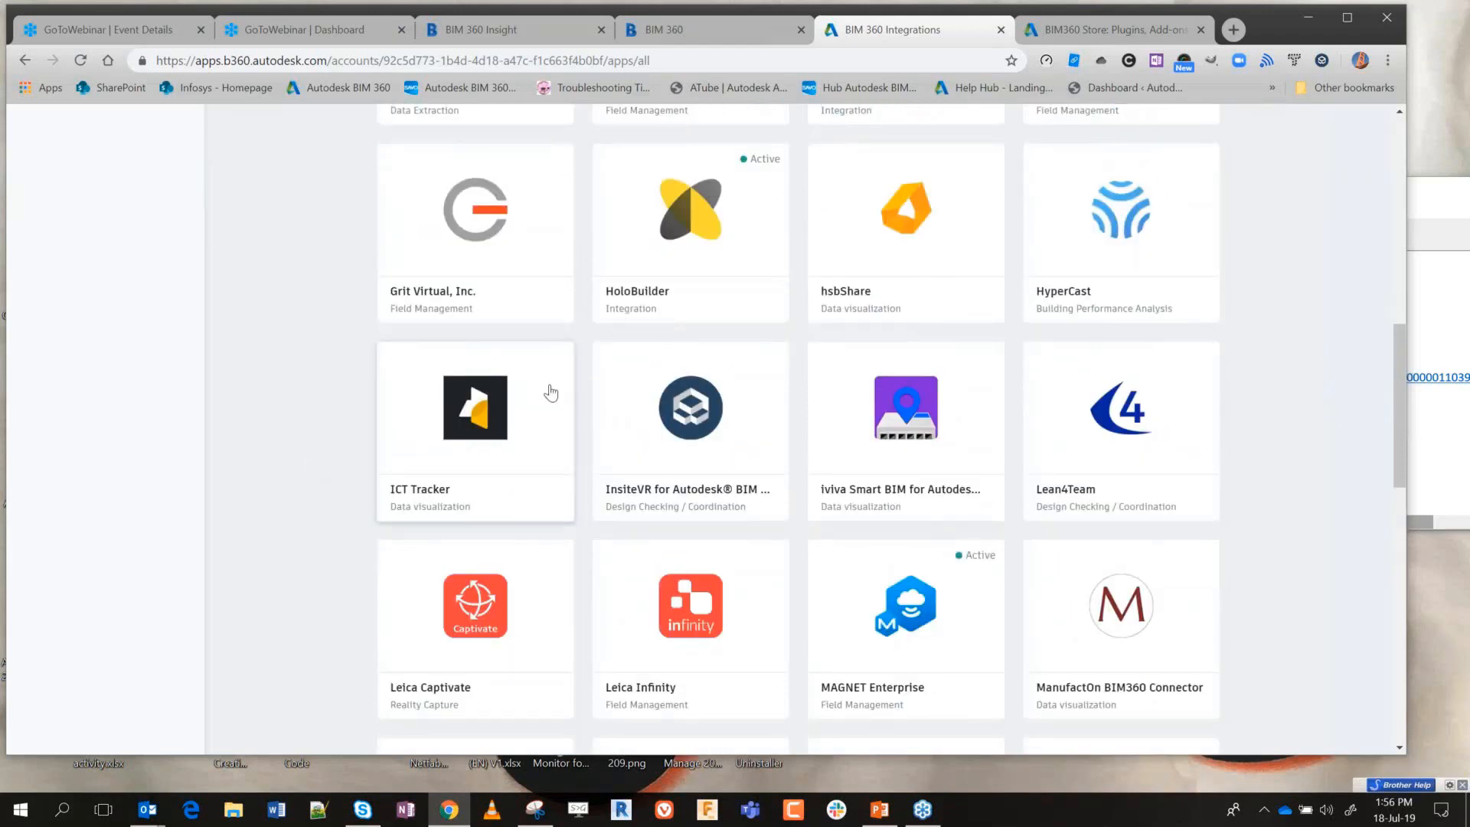
- Return to Insight and open the project's Quality dashboard, leaving the Safety dashboard customization without saving
left_click(490, 32)
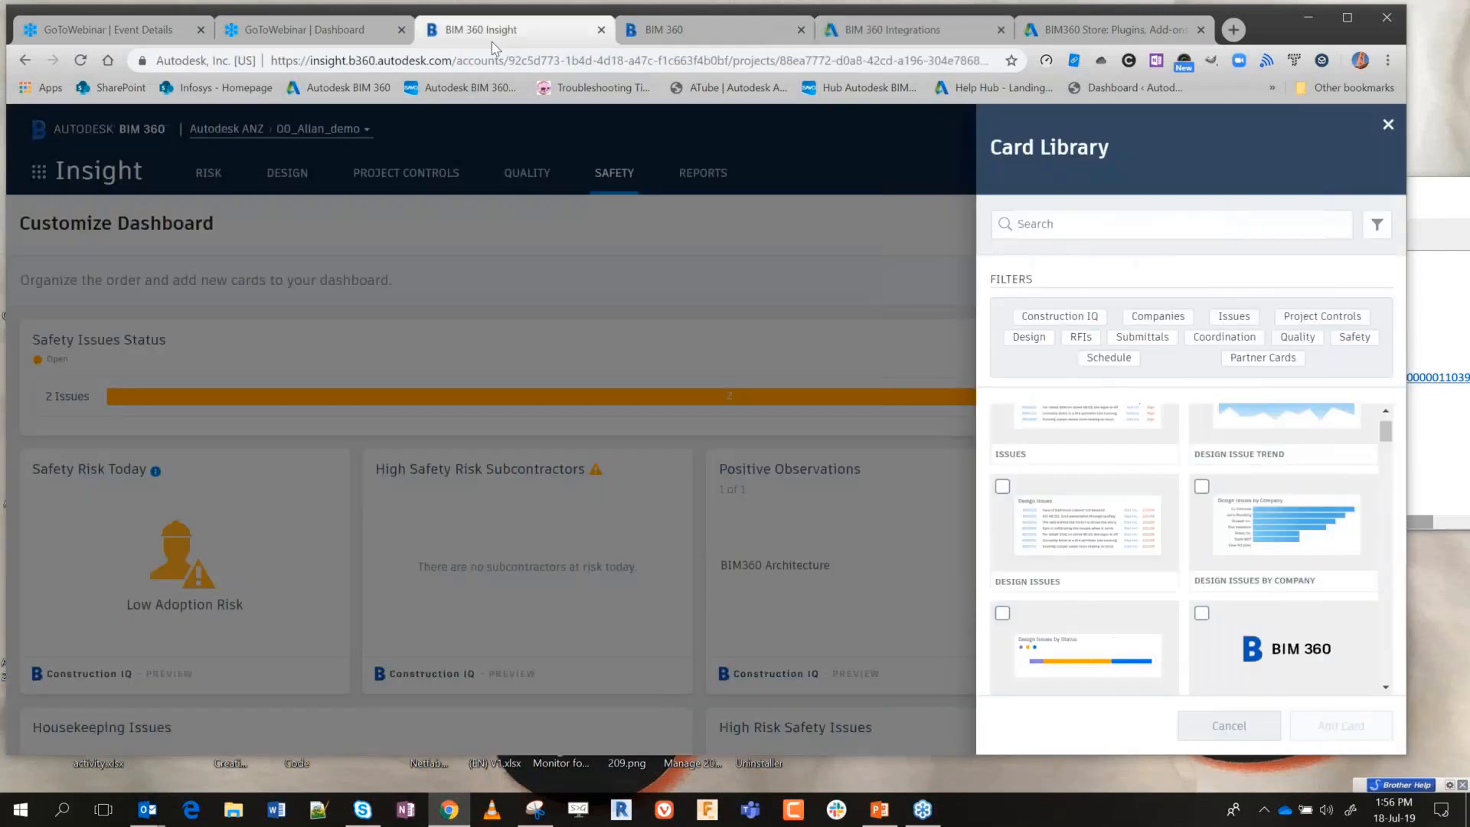
left_click(1387, 127)
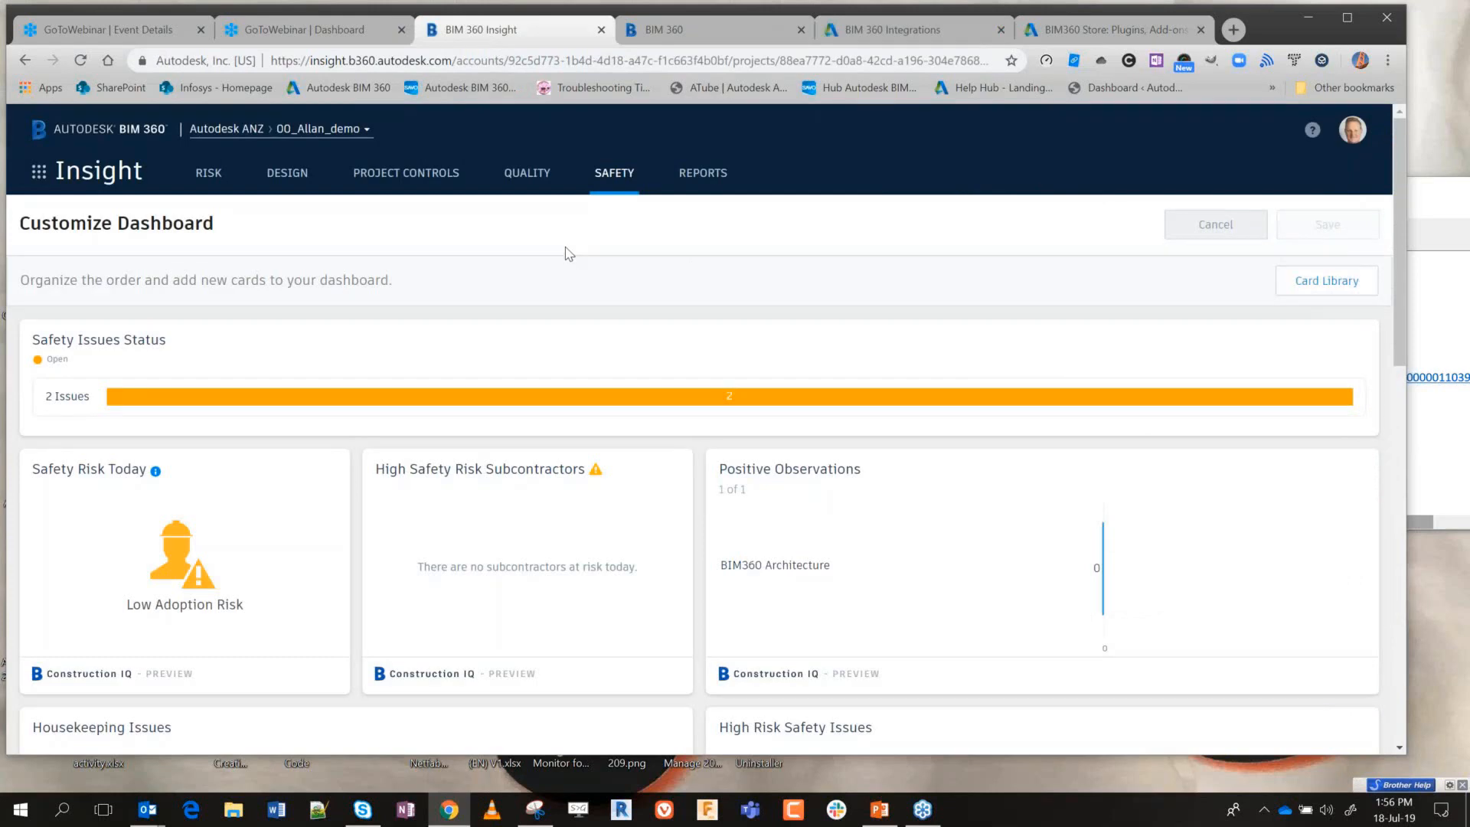
left_click(540, 173)
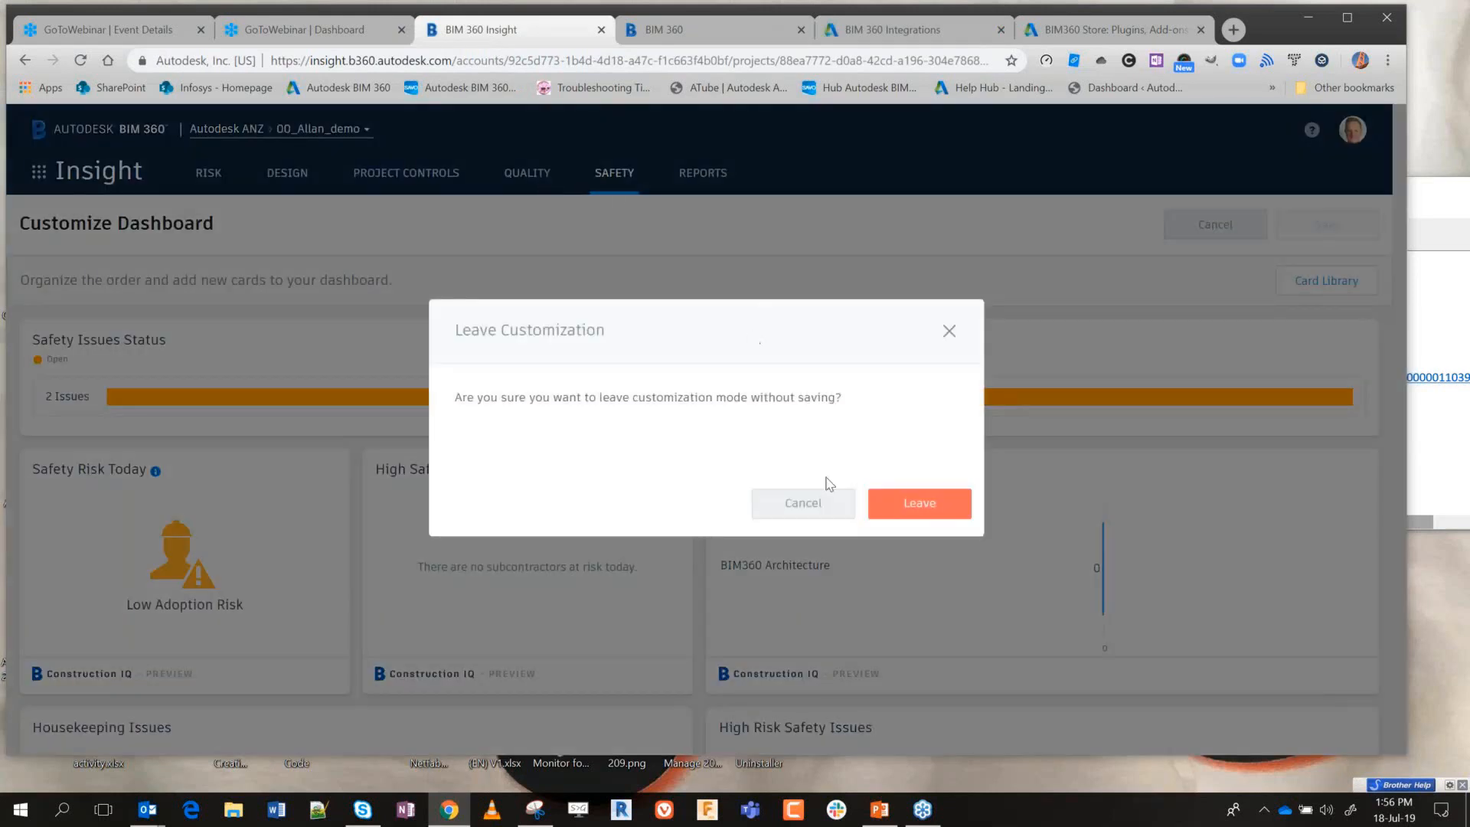
left_click(915, 512)
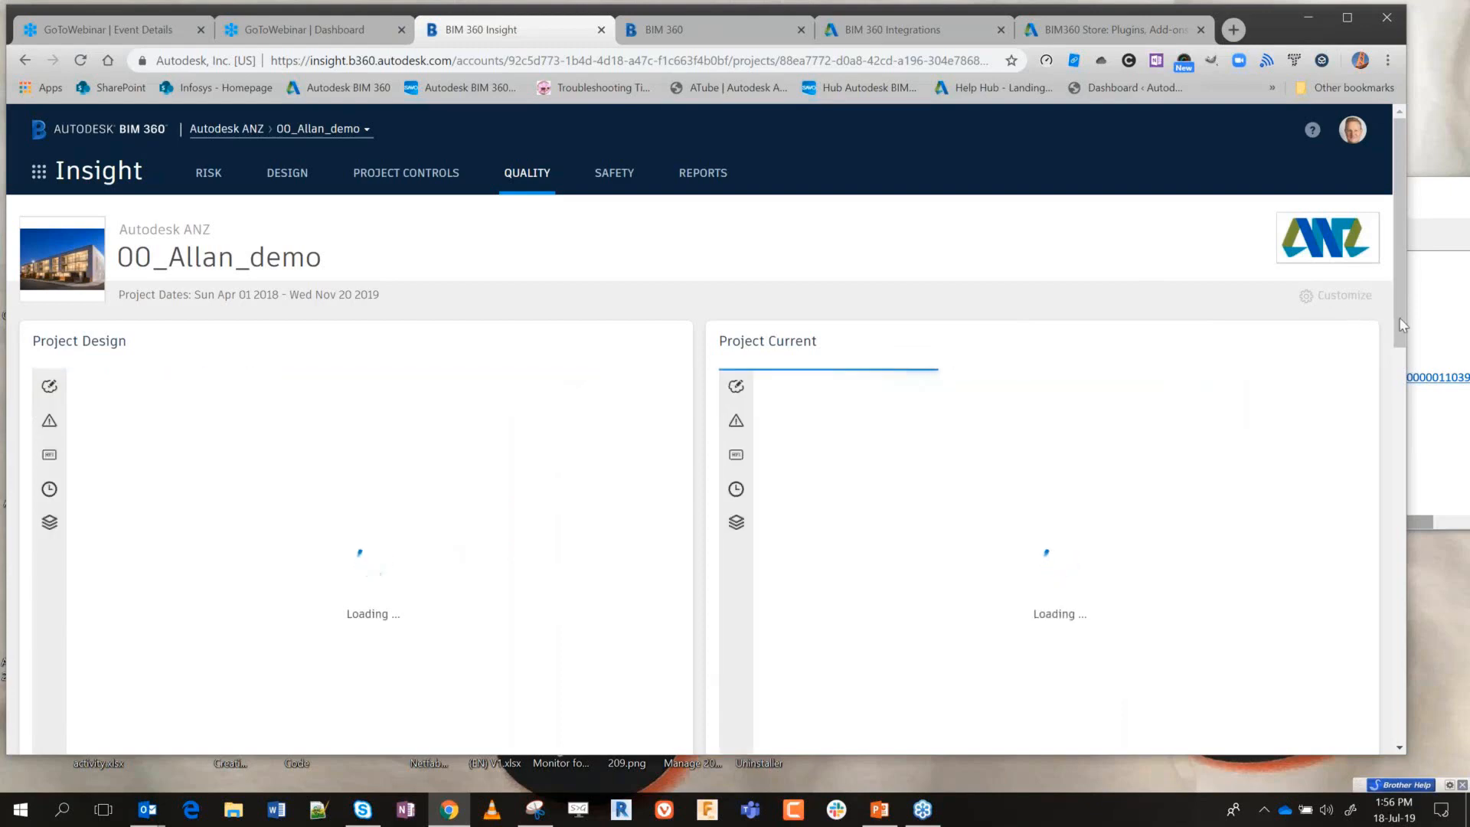
- Review the Quality dashboard's SmartVid, Project Design and Project Current cards
left_click_drag(1398, 269, 1412, 513)
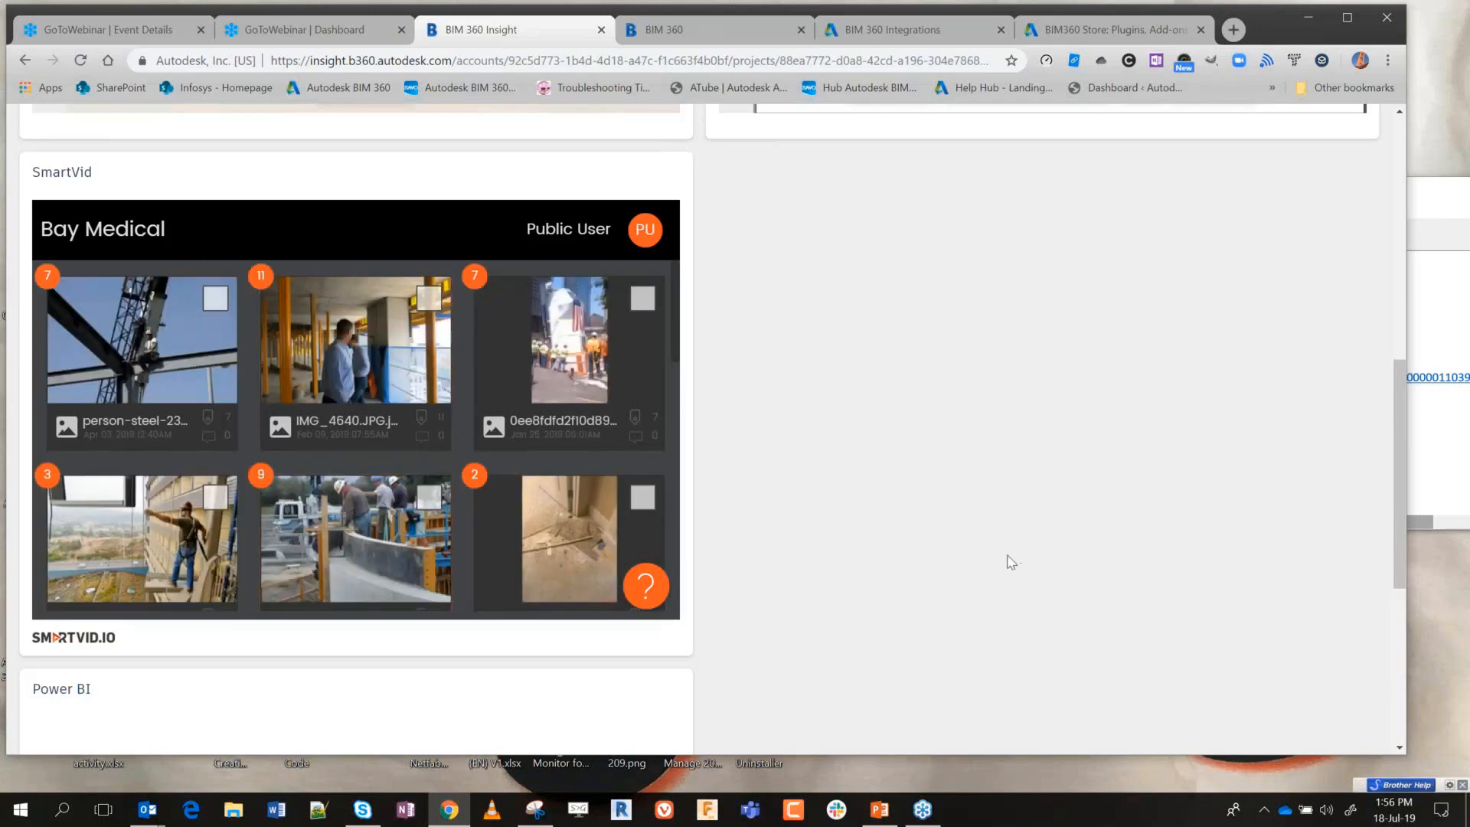
scroll(1011, 563, "up", 5)
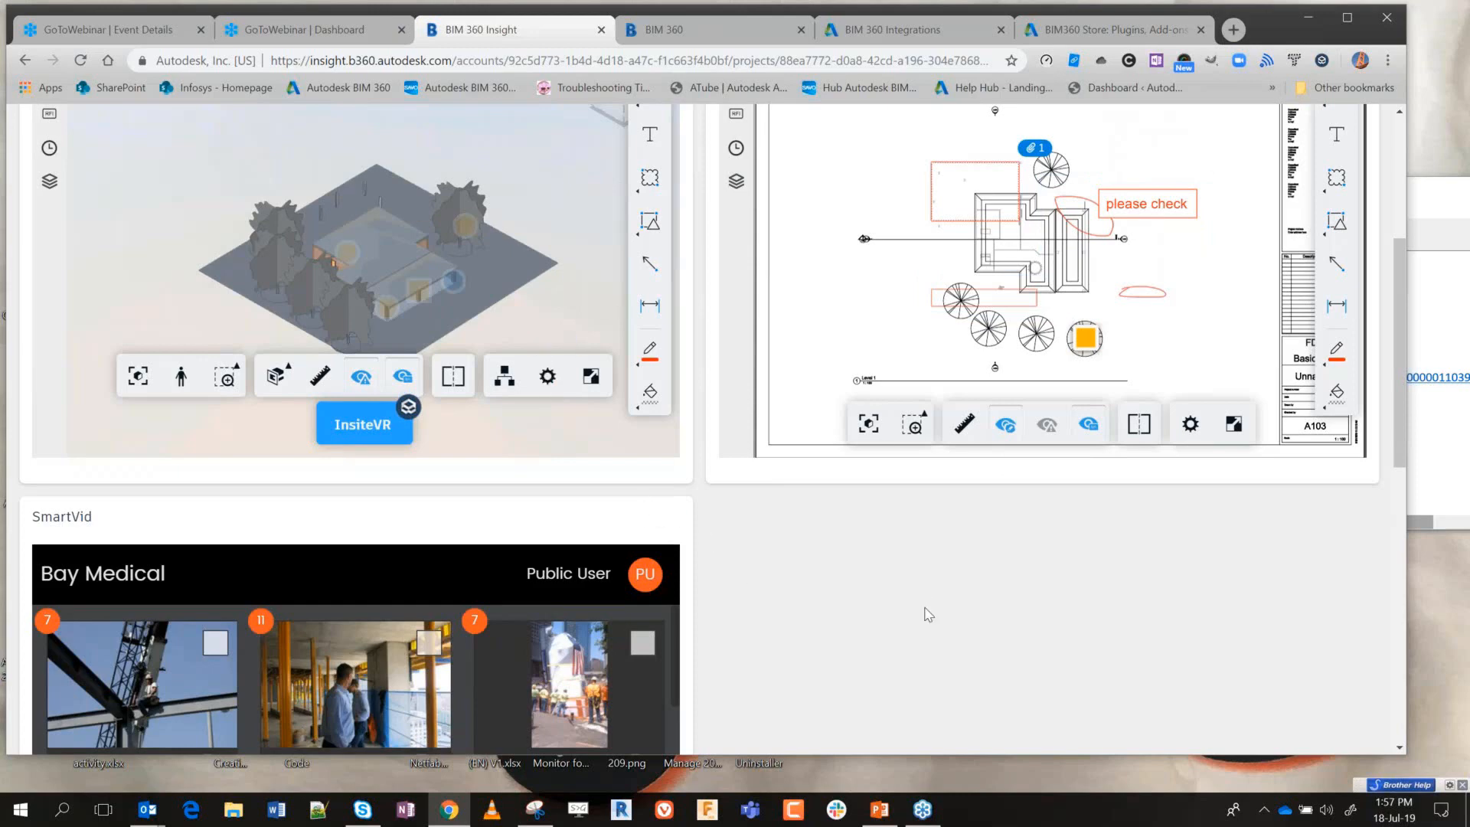
scroll(947, 637, "up", 5)
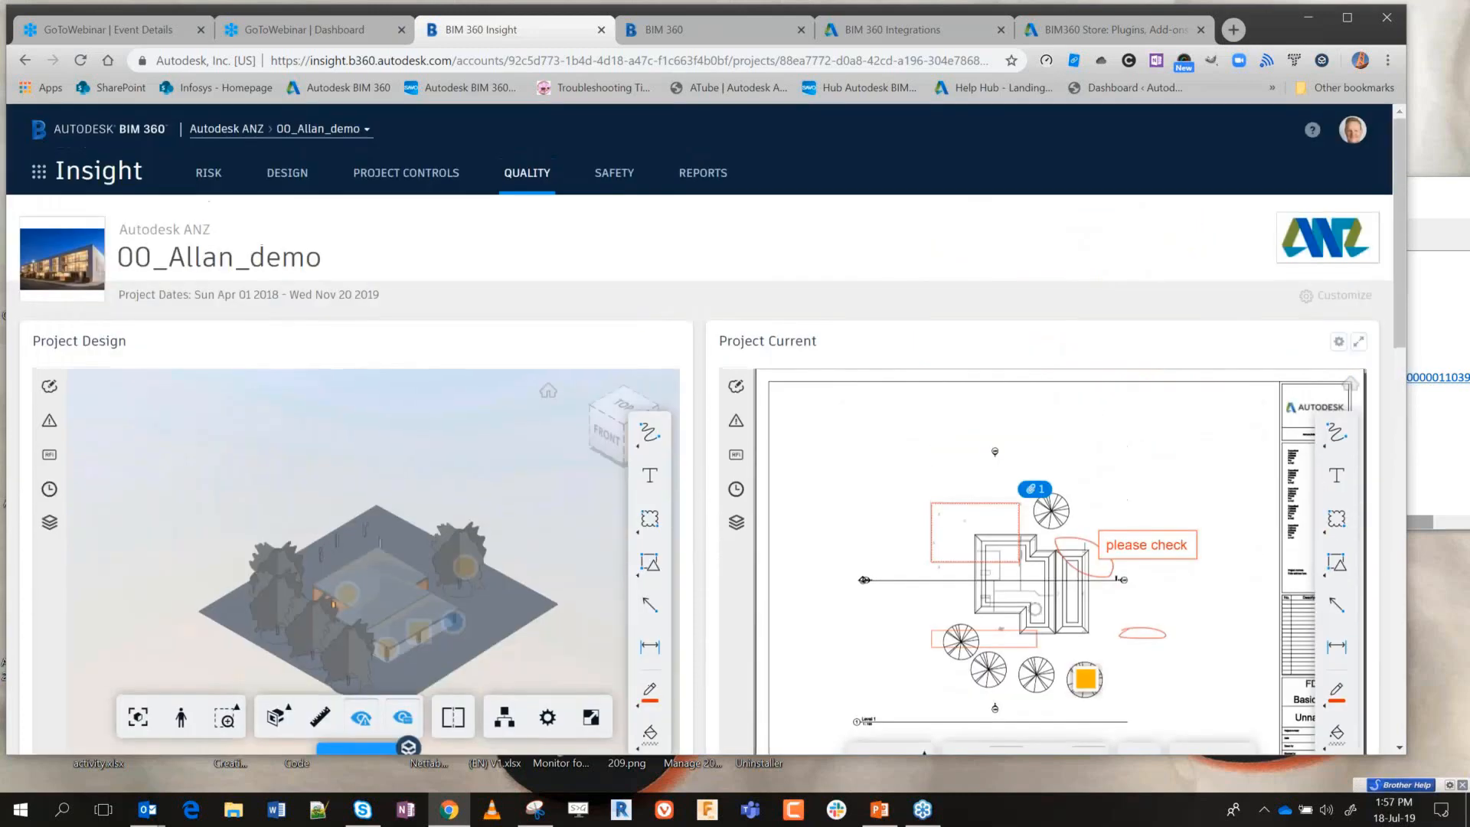
scroll(940, 591, "down", 2)
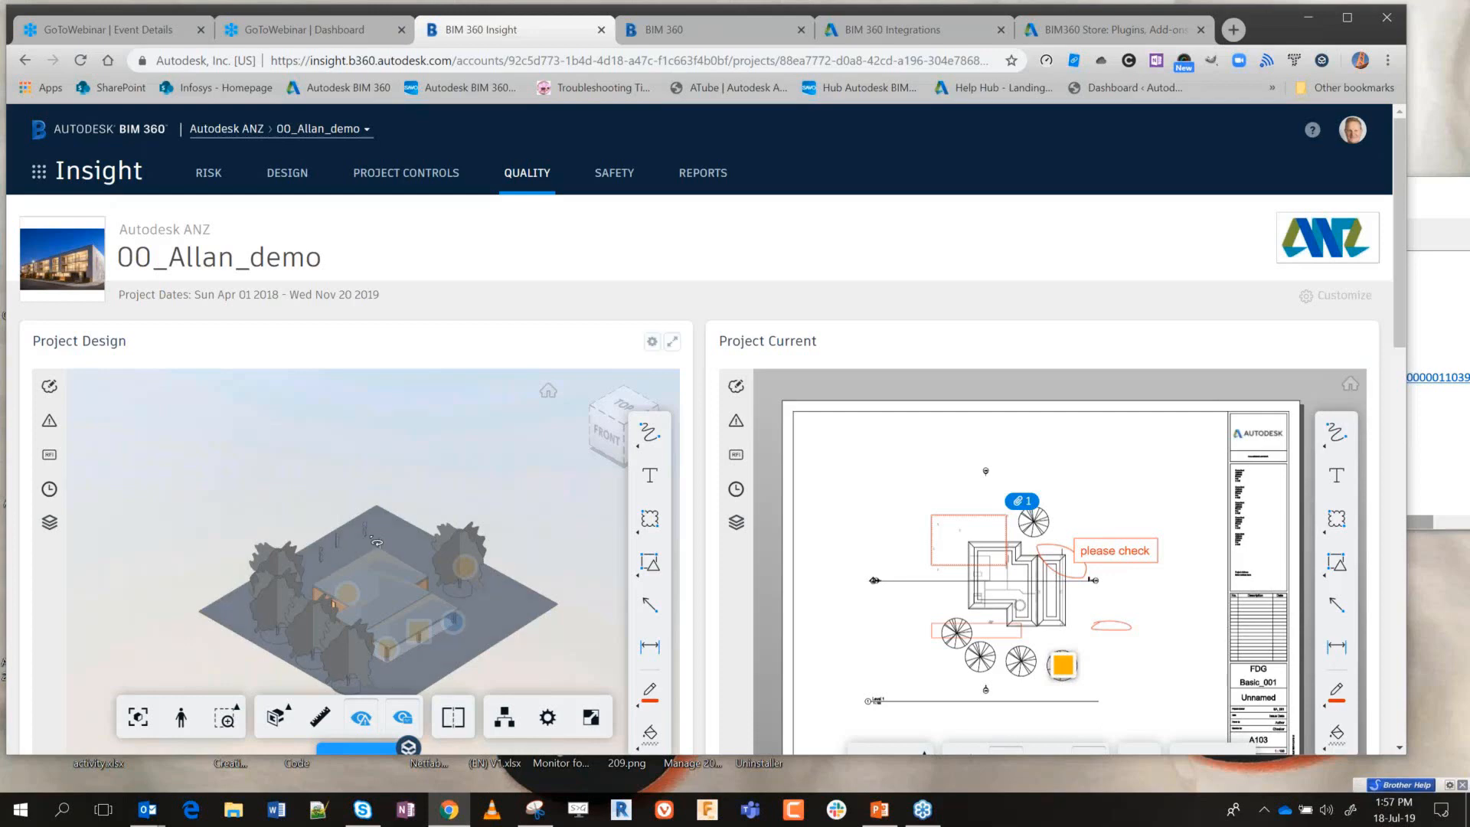
- Inspect the Project Design model's levels and markups, view the published markup dated Sep 07, 2018, and exit the markup view
left_click_drag(376, 542, 448, 623)
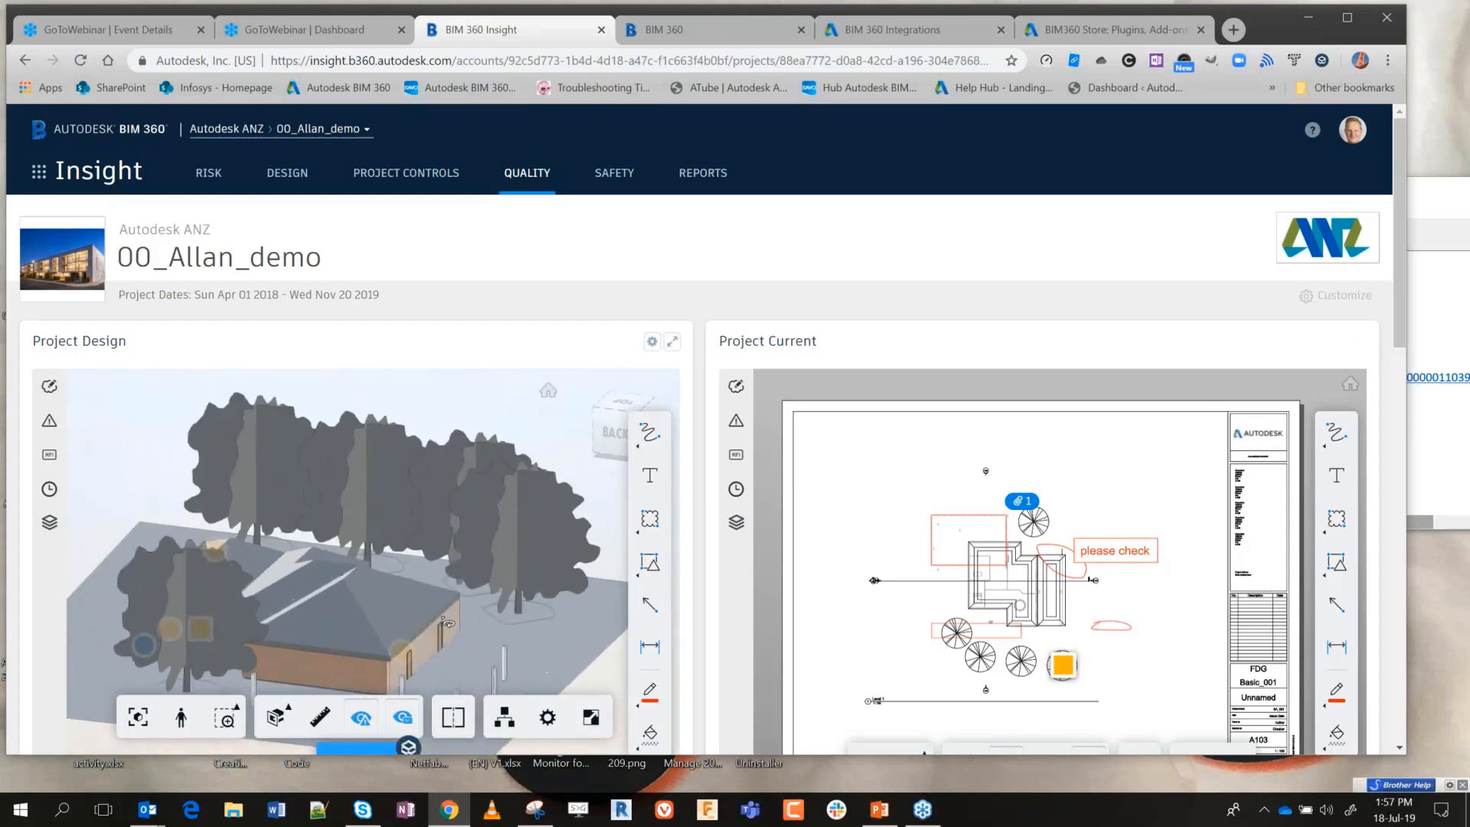
left_click(49, 522)
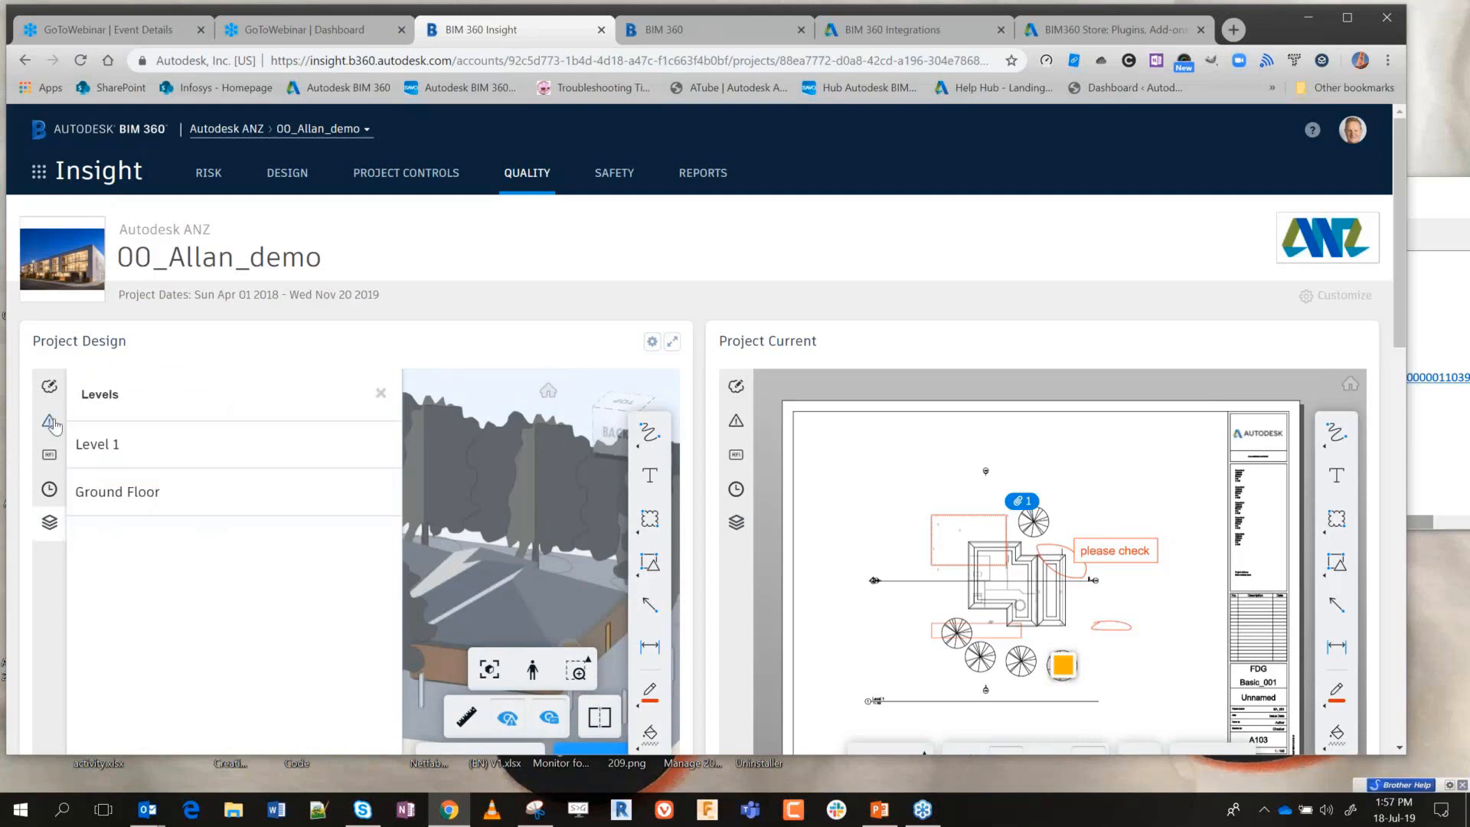
left_click(49, 385)
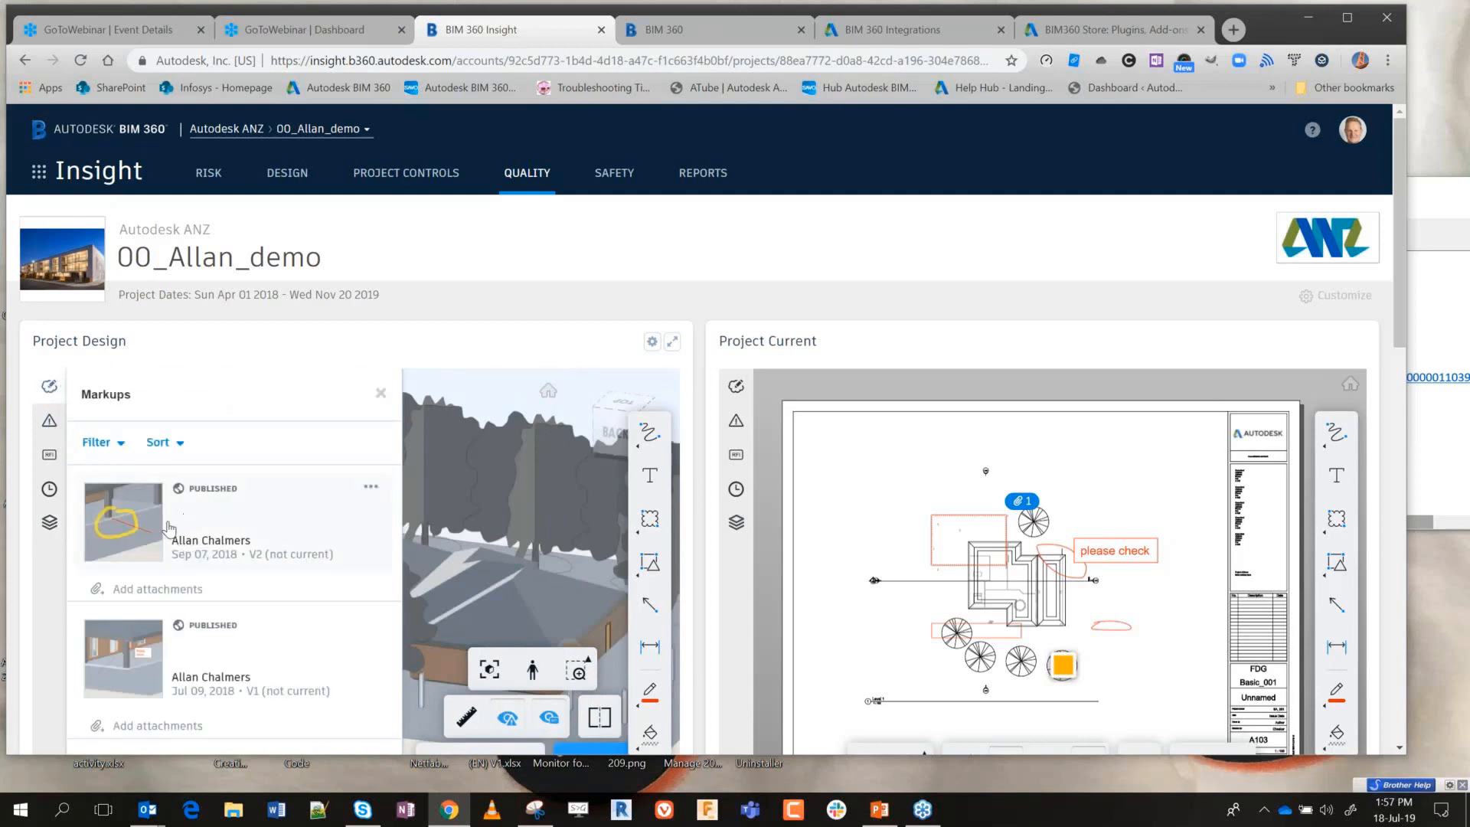
left_click(144, 532)
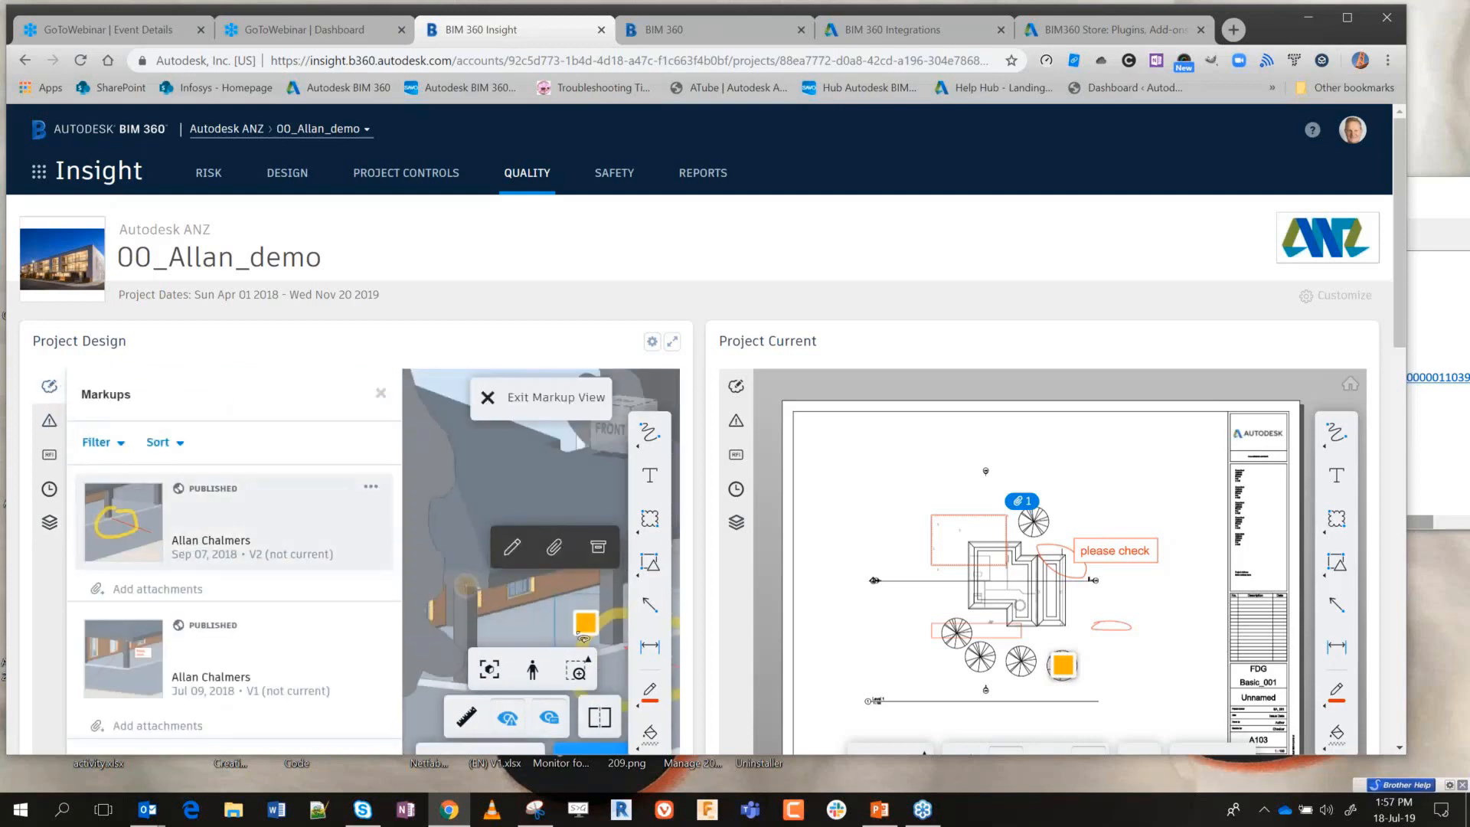
left_click(381, 392)
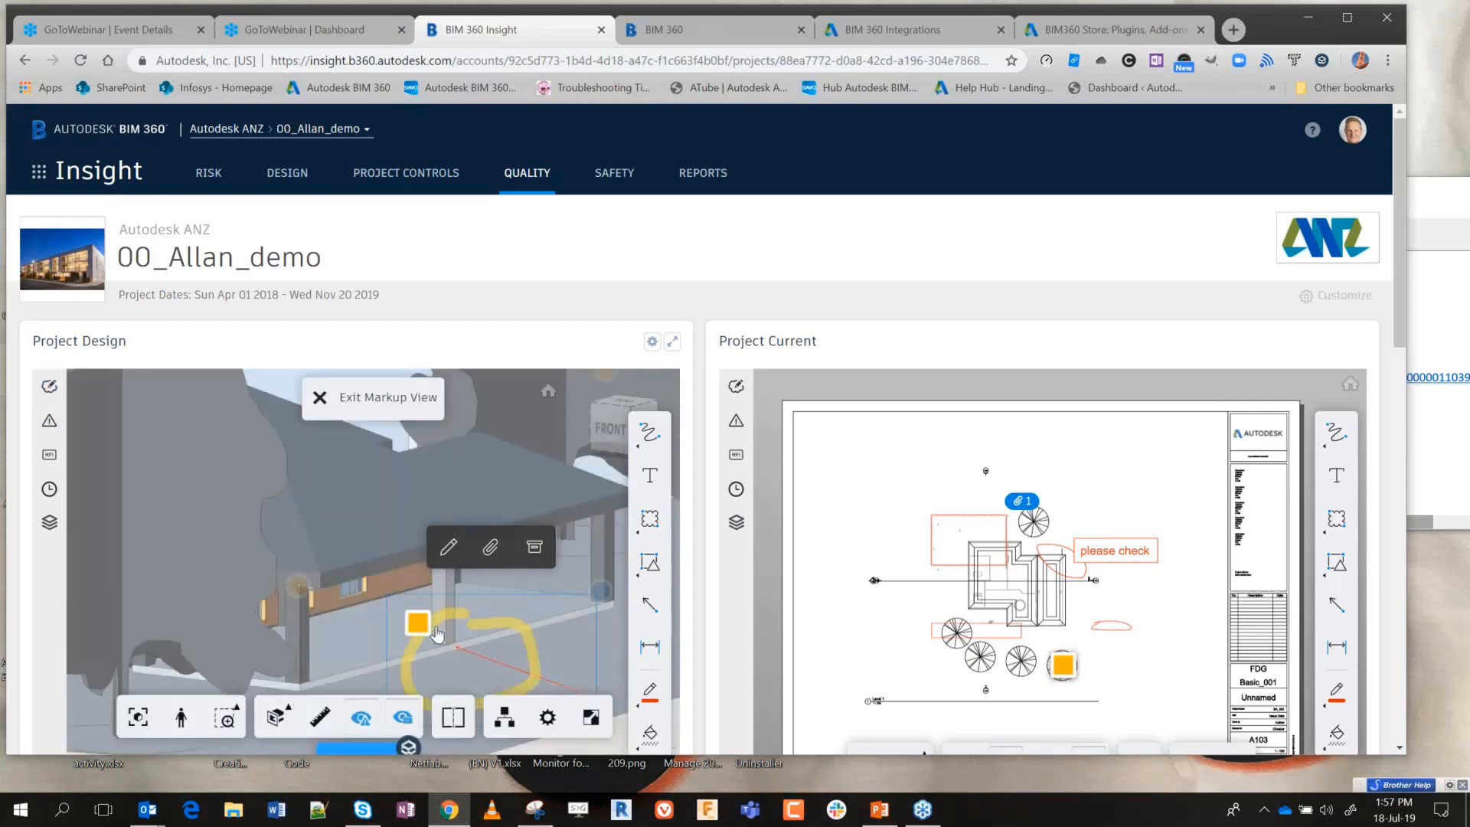
left_click(385, 400)
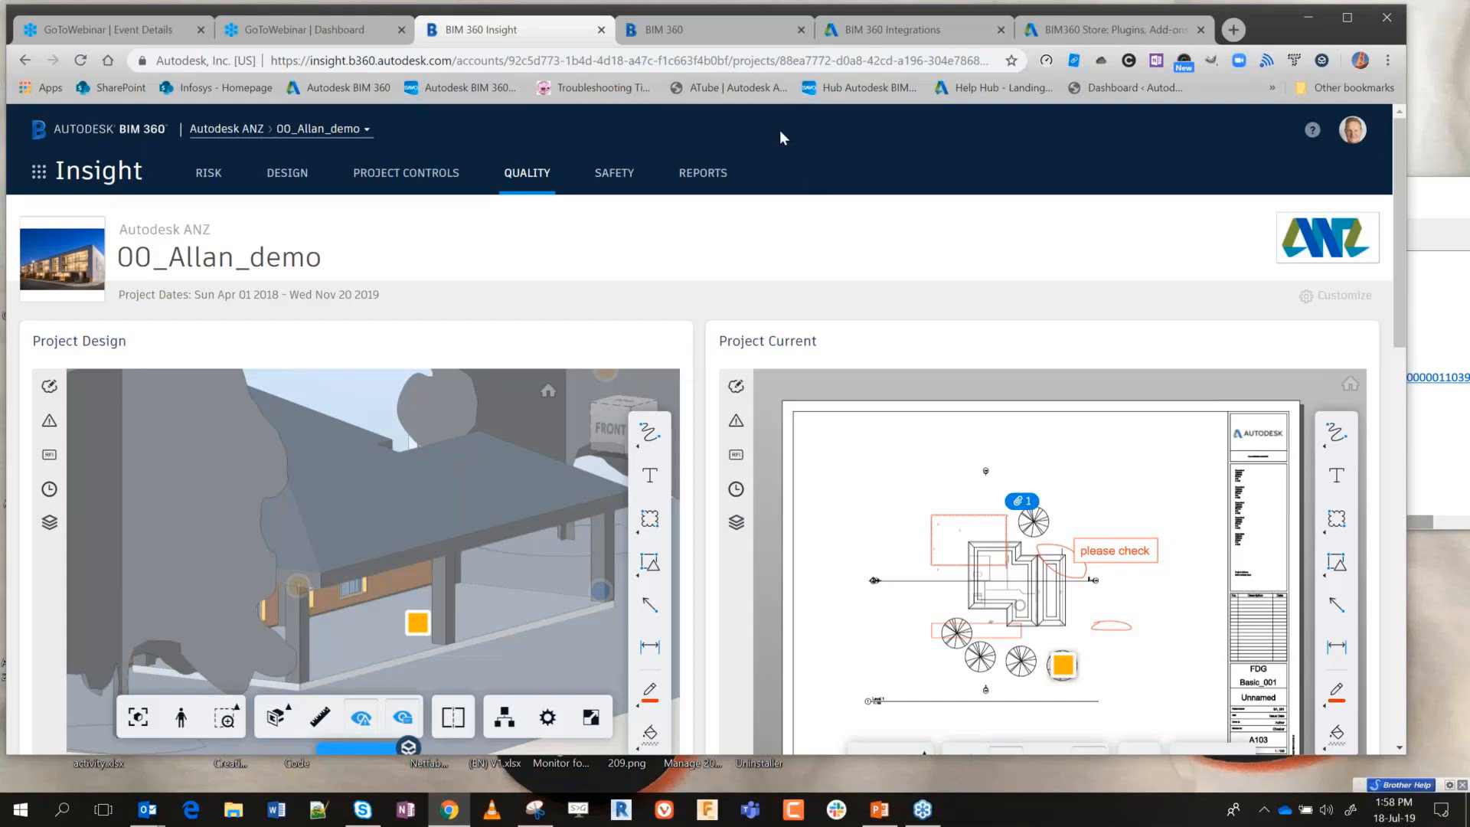
- Switch to the BIM 360 Community Hub site and show its list of products
left_click(712, 39)
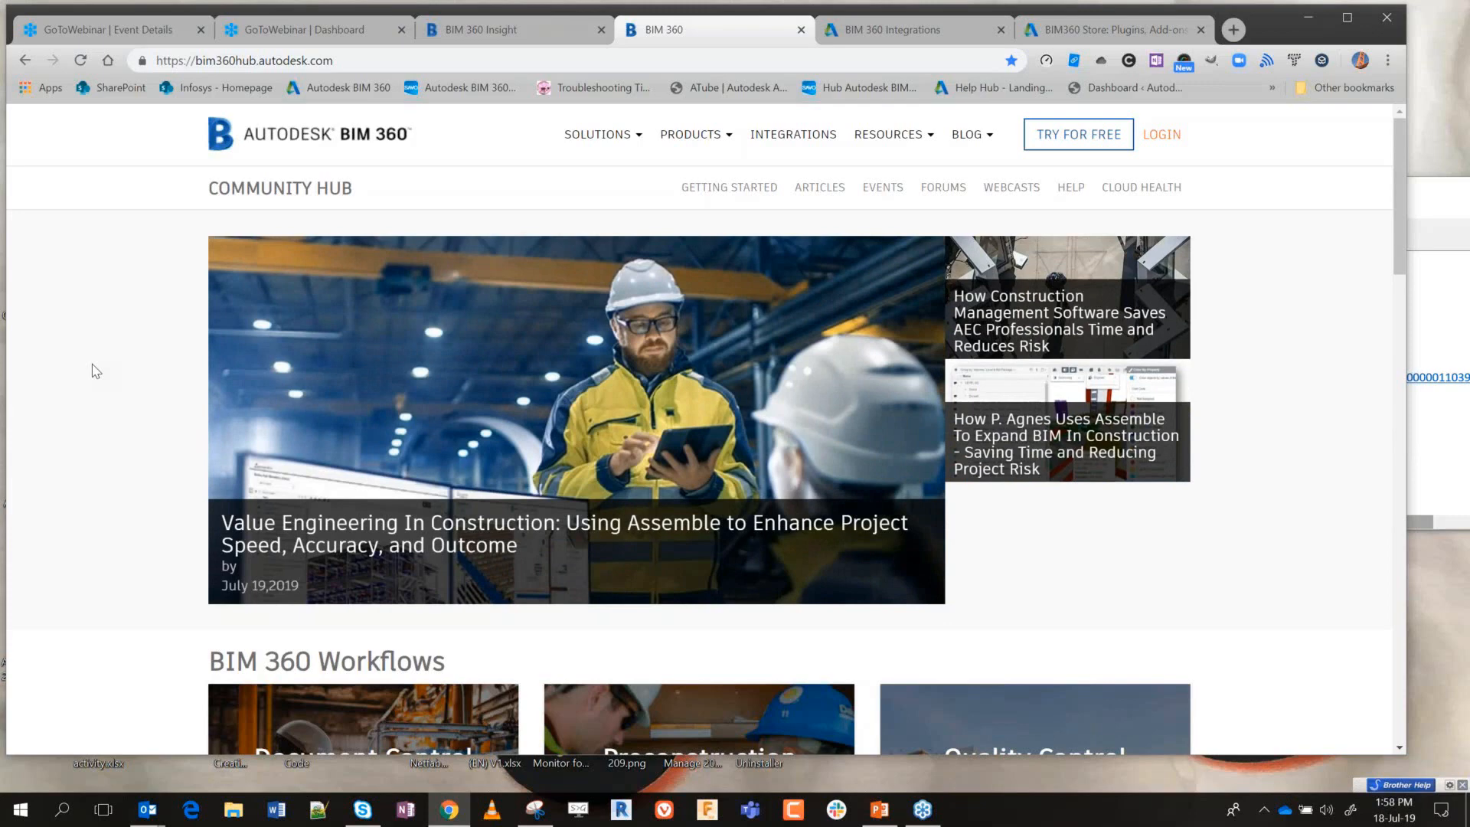
mouse_move(688, 150)
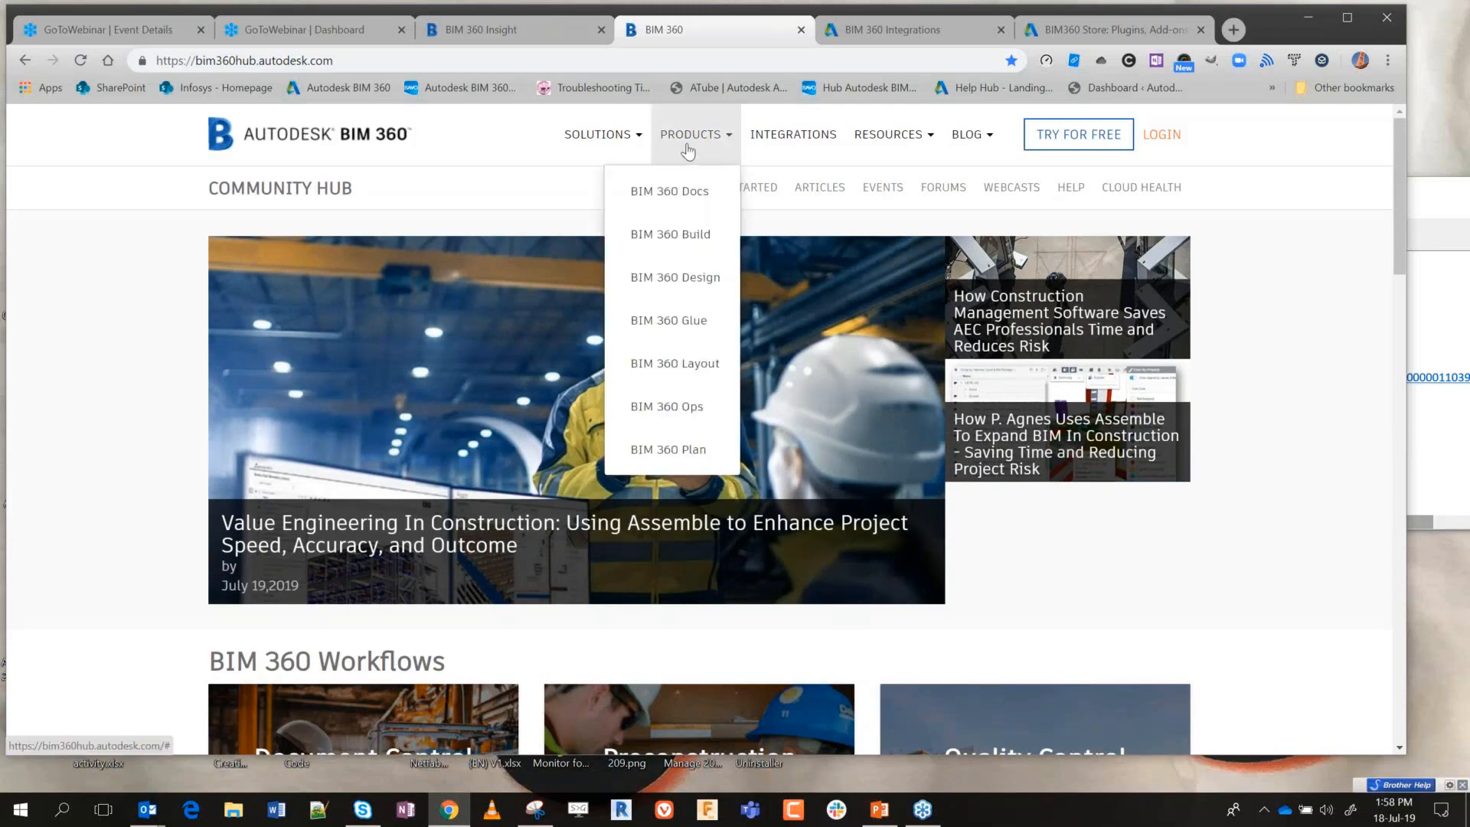